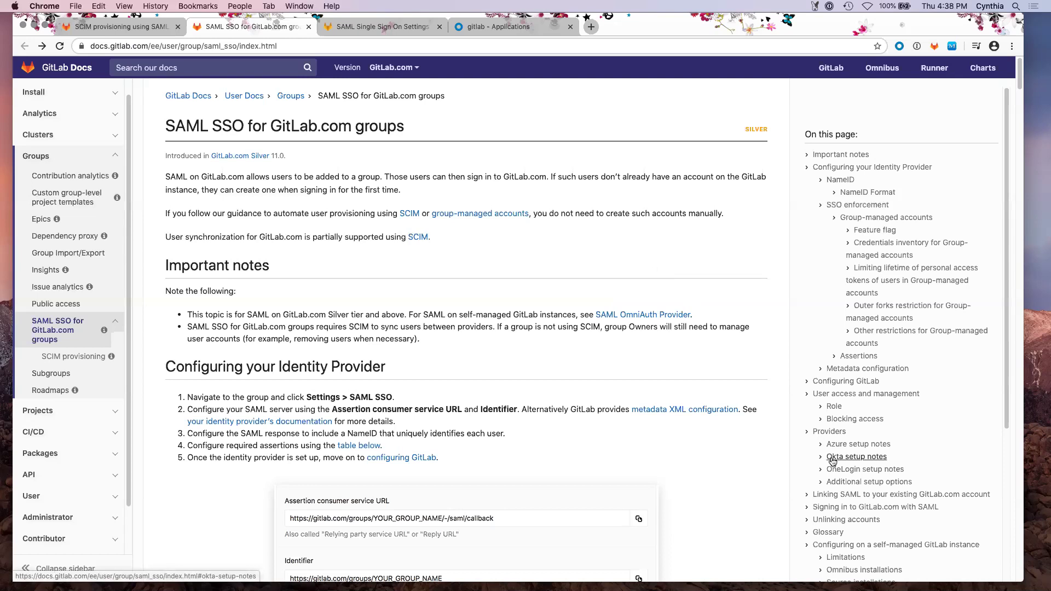
Step: Read GitLab Docs' Okta setup notes, including the Persistent Name ID and custom username recommendations
{"action": "left_click", "coordinate": [832, 458]}
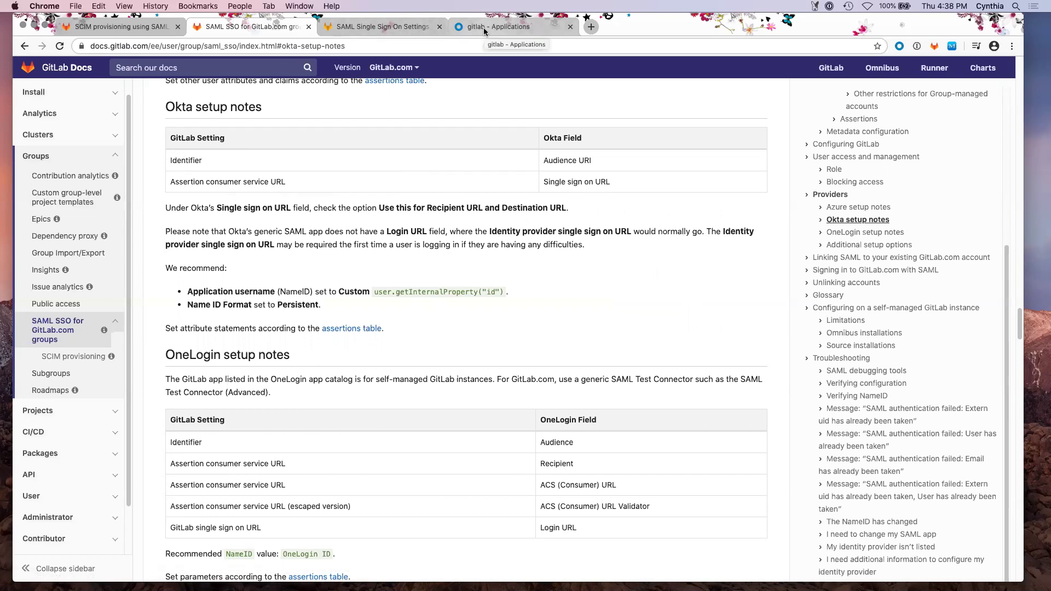
{"action": "scroll", "coordinate": [485, 315], "scroll_direction": "up", "scroll_amount": 5}
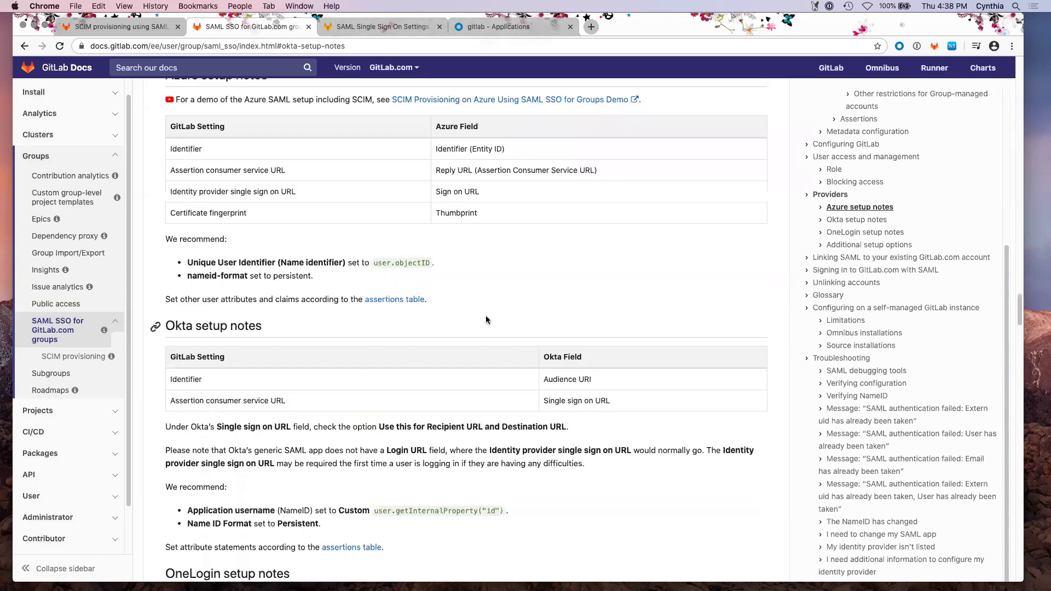
{"action": "scroll", "coordinate": [485, 320], "scroll_direction": "up", "scroll_amount": 5}
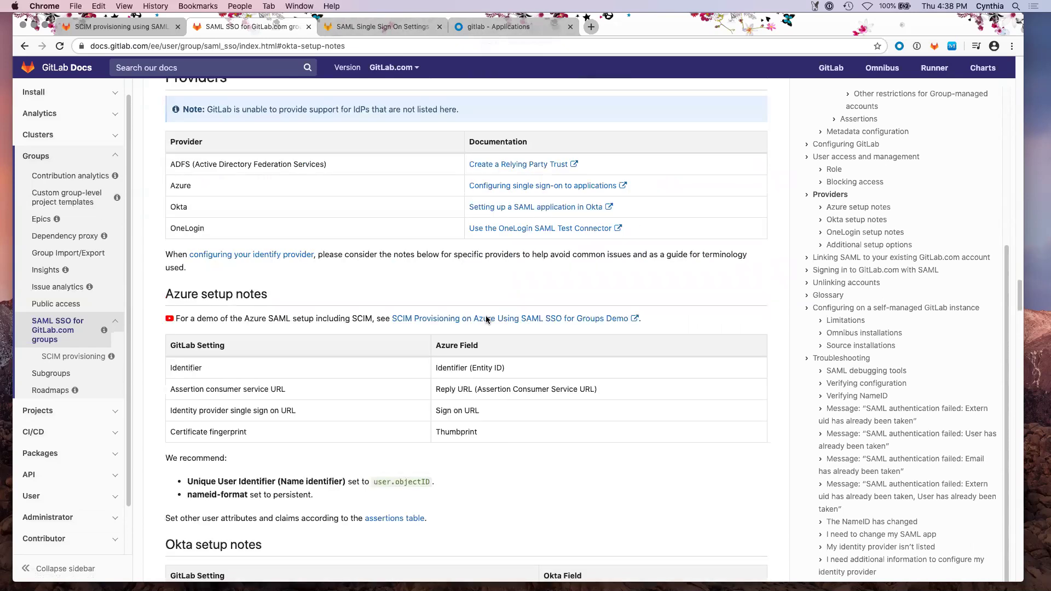
{"action": "scroll", "coordinate": [573, 410], "scroll_direction": "down", "scroll_amount": 5}
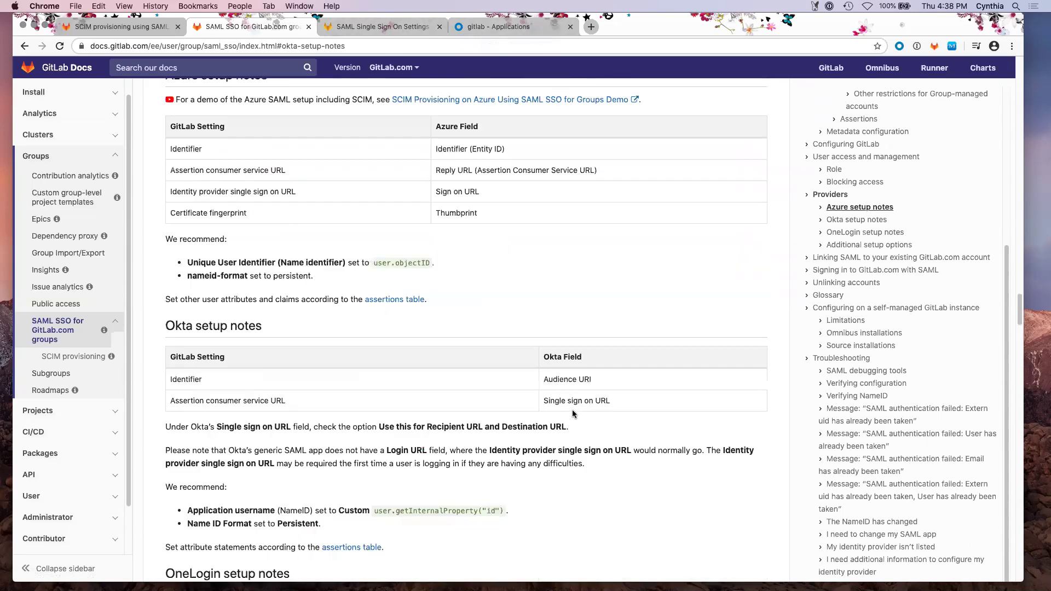
{"action": "scroll", "coordinate": [572, 411], "scroll_direction": "down", "scroll_amount": 1}
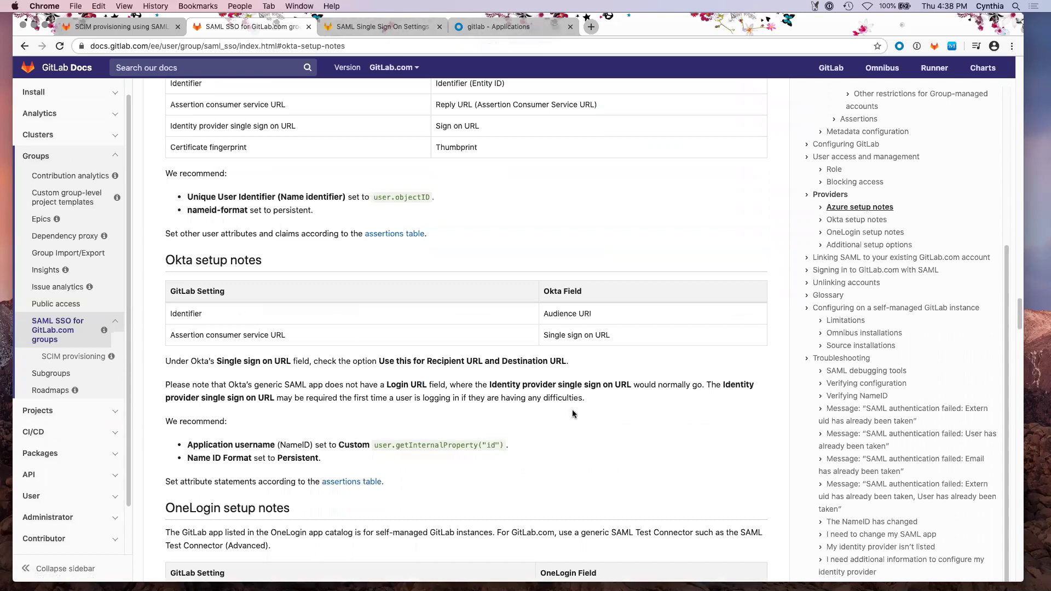
{"action": "scroll", "coordinate": [573, 409], "scroll_direction": "down", "scroll_amount": 1}
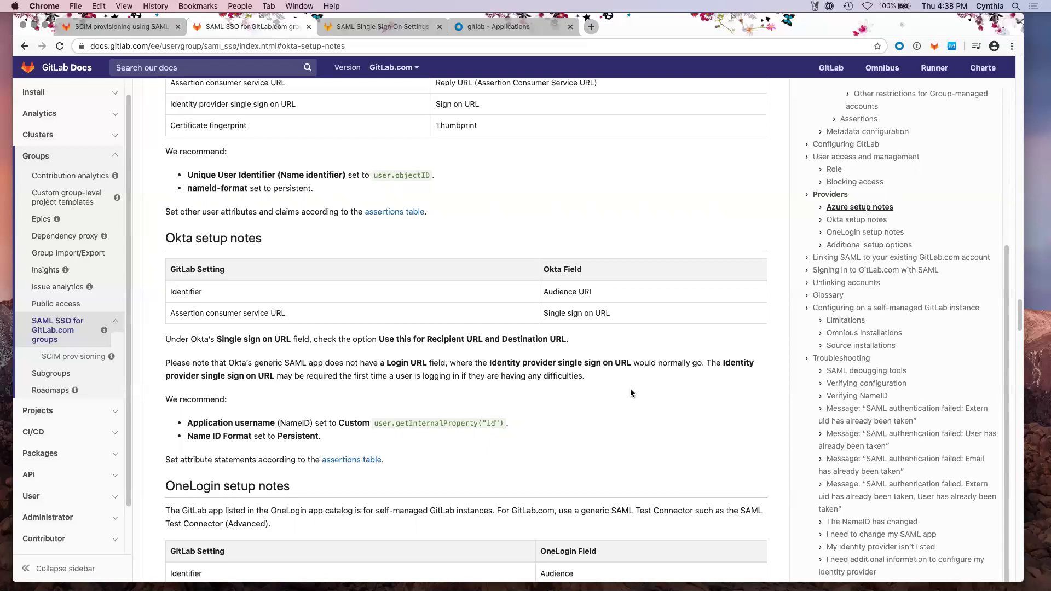
{"action": "scroll", "coordinate": [631, 392], "scroll_direction": "down", "scroll_amount": 1}
{"action": "scroll", "coordinate": [630, 392], "scroll_direction": "down", "scroll_amount": 1}
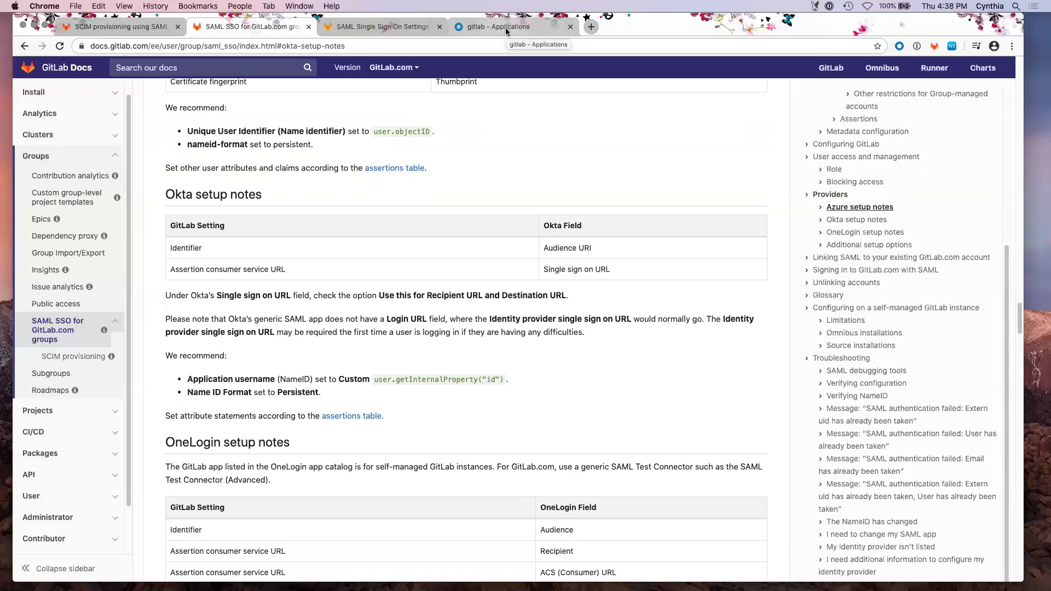
Step: Start a new custom Okta app integration with SAML 2.0 as the sign-on method
{"action": "left_click_drag", "start_coordinate": [484, 28], "coordinate": [392, 29]}
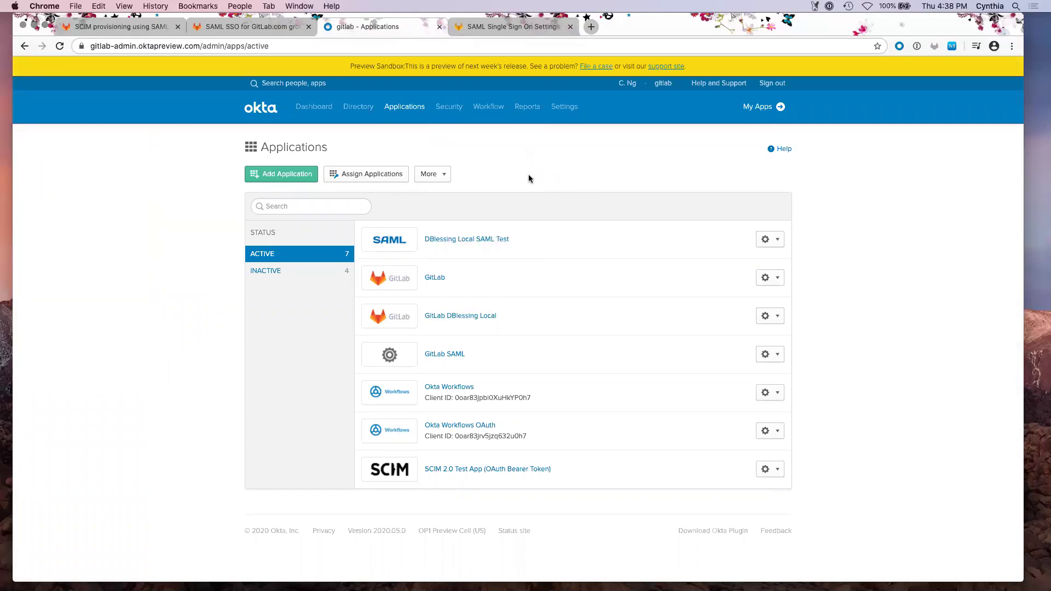
{"action": "left_click", "coordinate": [286, 174]}
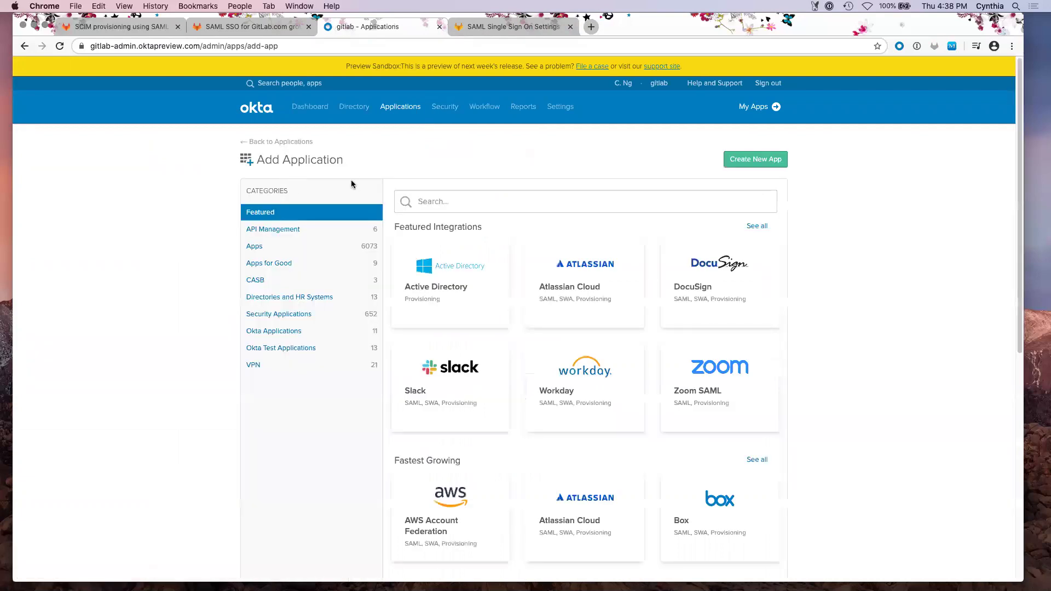
{"action": "left_click", "coordinate": [765, 164]}
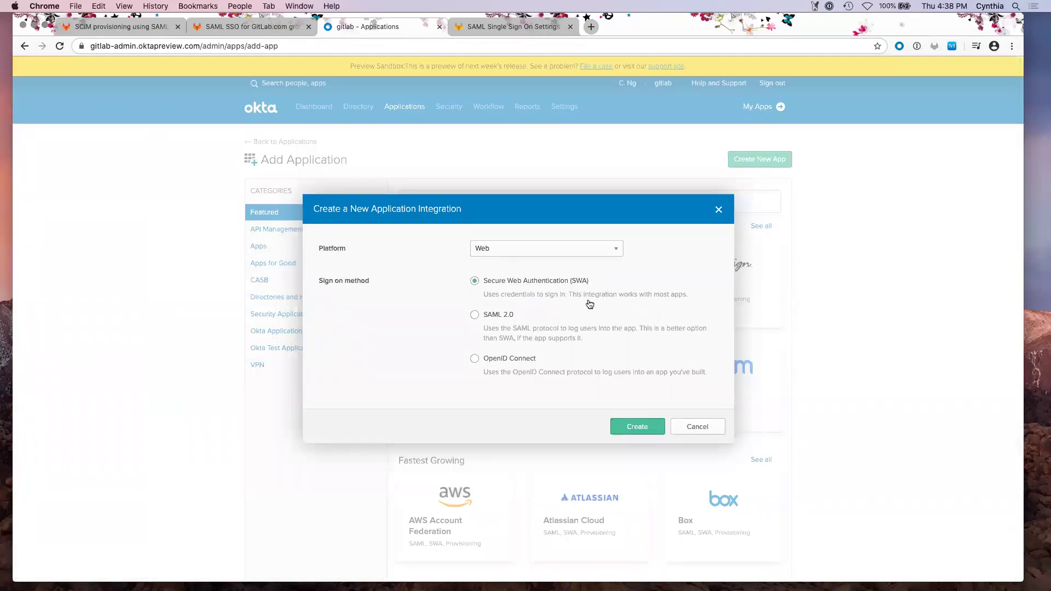
{"action": "left_click", "coordinate": [502, 322]}
Step: Create the integration and name the app 'GitLab Support Test'
{"action": "left_click", "coordinate": [630, 429]}
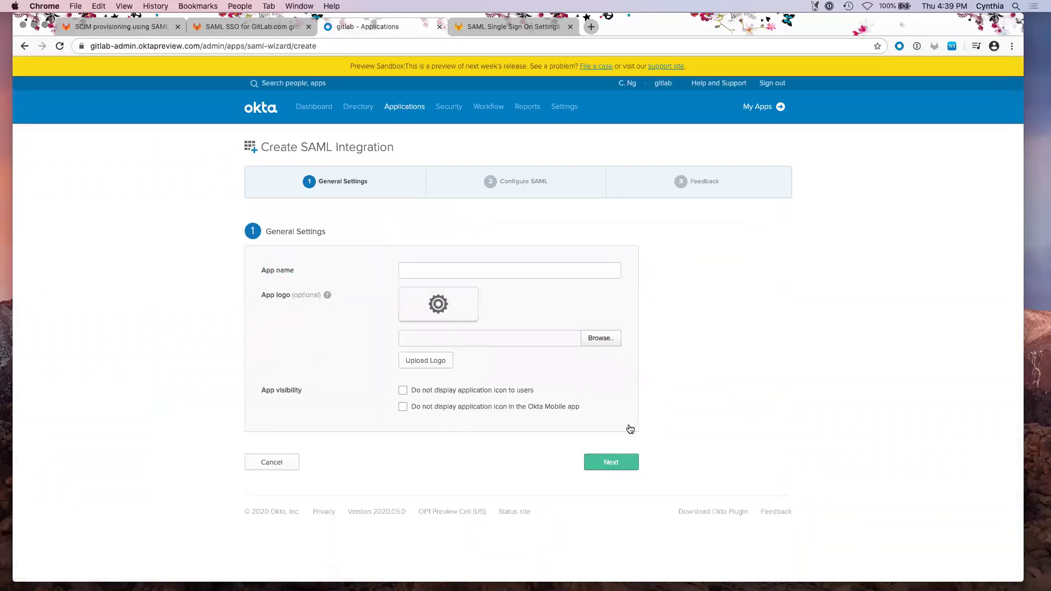
{"action": "left_click", "coordinate": [442, 269]}
{"action": "type", "text": "GitLab Support Test"}
Step: Go to the SAML settings and check which GitLab value maps to Single sign on URL
{"action": "left_click", "coordinate": [608, 464]}
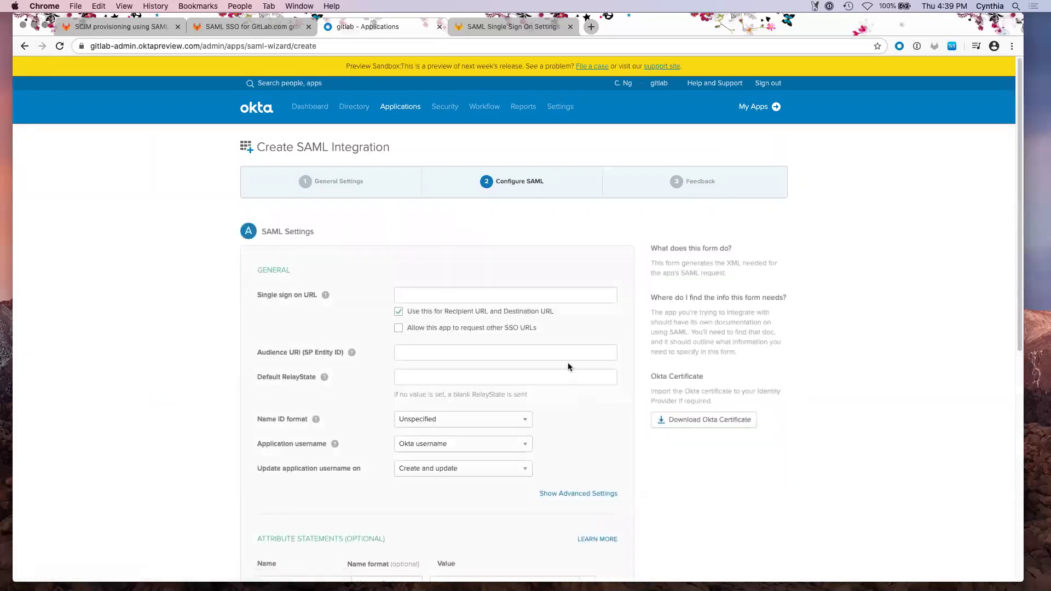
{"action": "scroll", "coordinate": [568, 366], "scroll_direction": "down", "scroll_amount": 2}
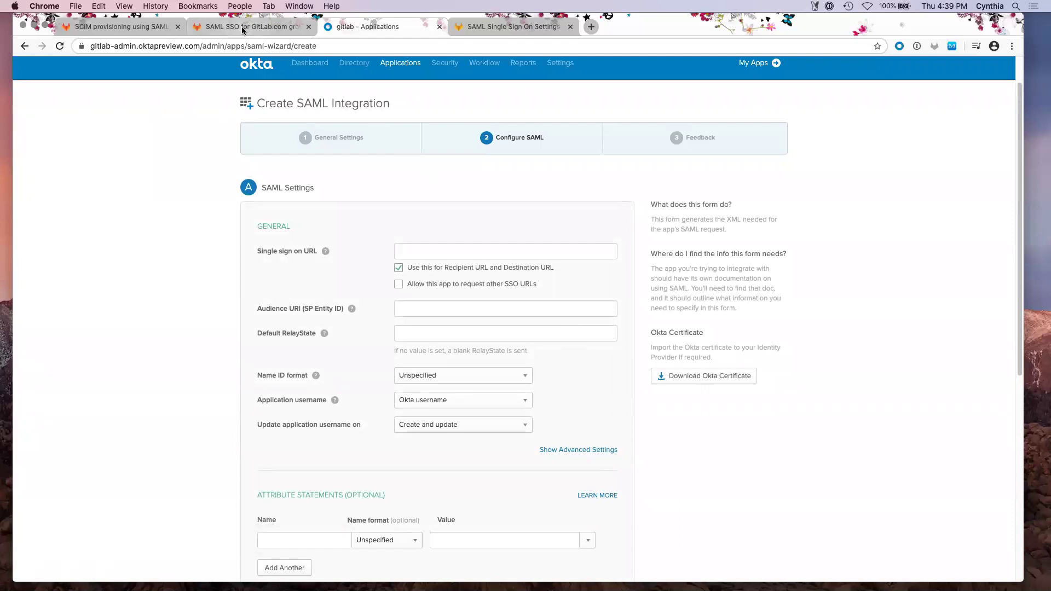
{"action": "left_click", "coordinate": [242, 26]}
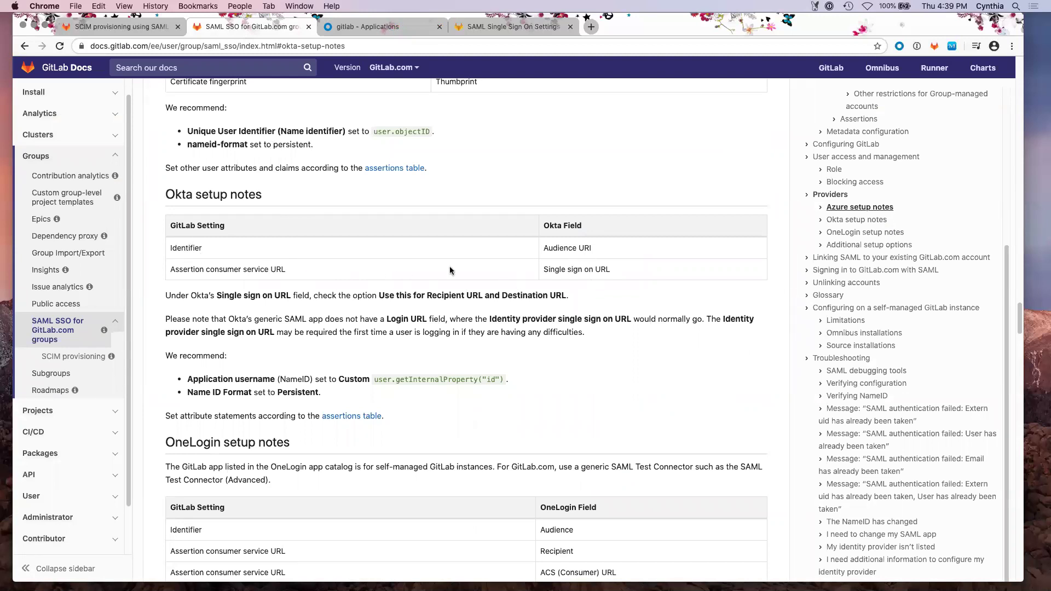
{"action": "left_click_drag", "start_coordinate": [544, 269], "coordinate": [619, 269]}
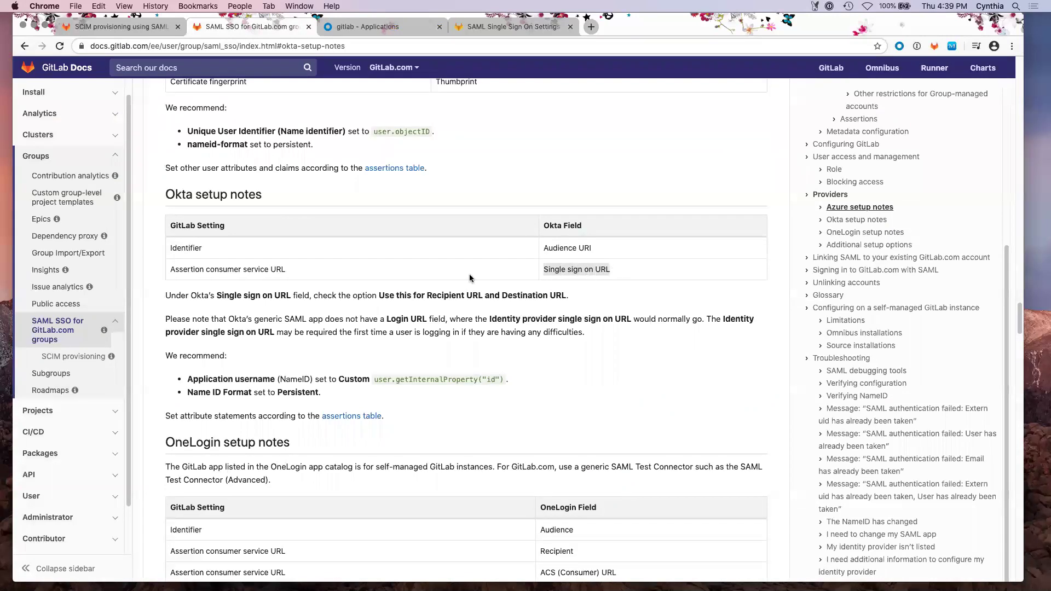
{"action": "left_click_drag", "start_coordinate": [286, 270], "coordinate": [169, 270]}
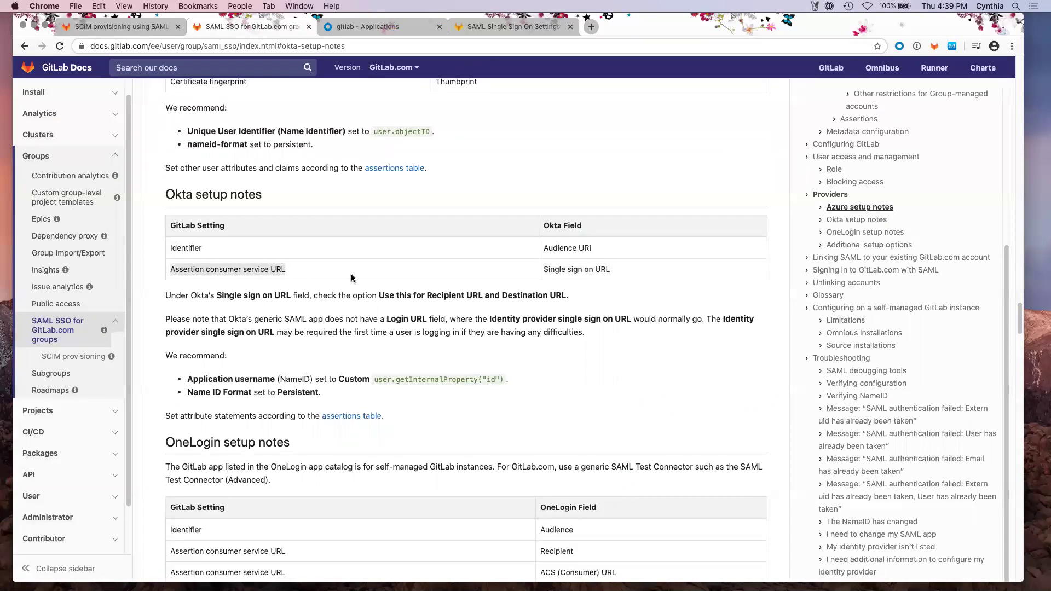
{"action": "left_click", "coordinate": [384, 276]}
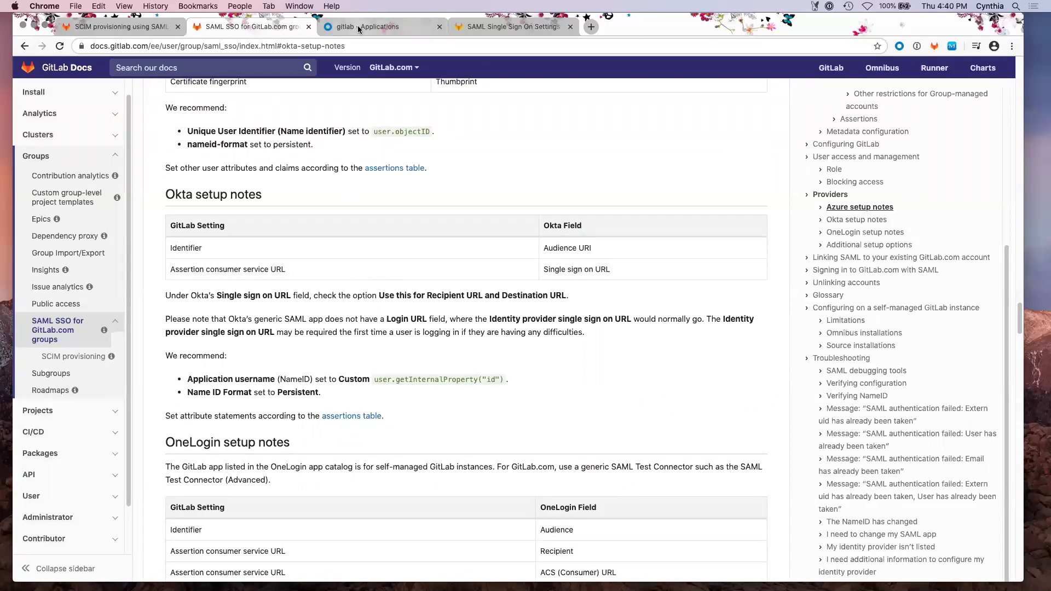
Step: Paste GitLab's assertion consumer service callback URL into Okta's Single sign on URL
{"action": "left_click", "coordinate": [497, 31]}
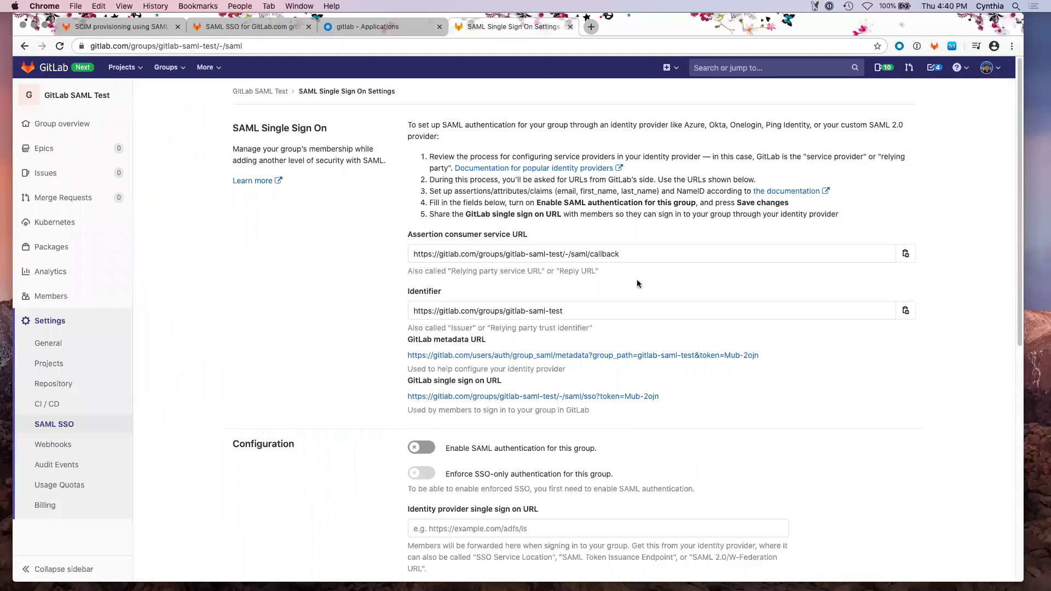
{"action": "left_click", "coordinate": [906, 255]}
{"action": "left_click", "coordinate": [377, 27]}
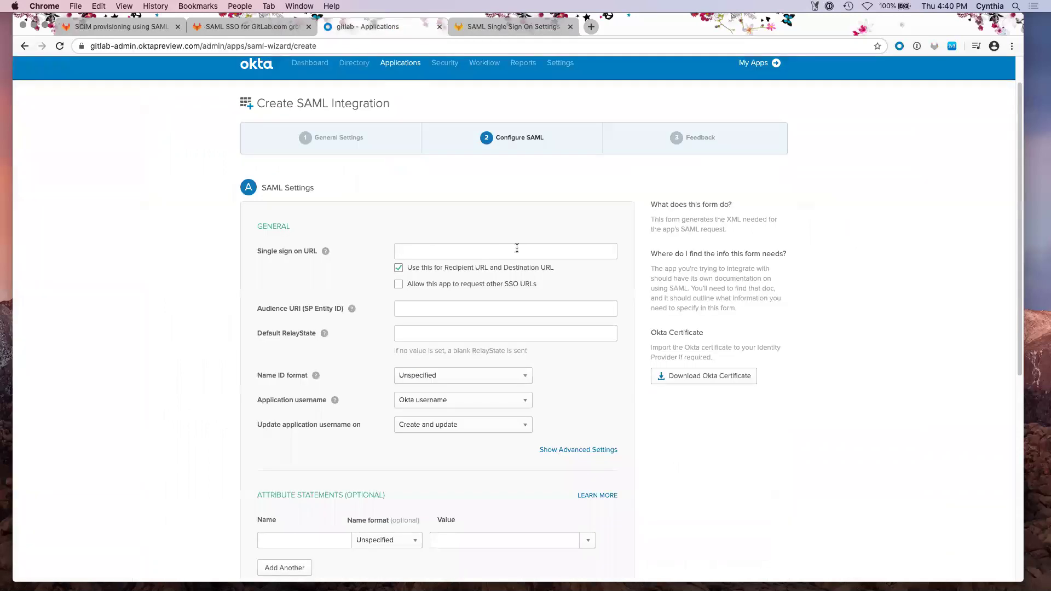
{"action": "key", "text": "super+v"}
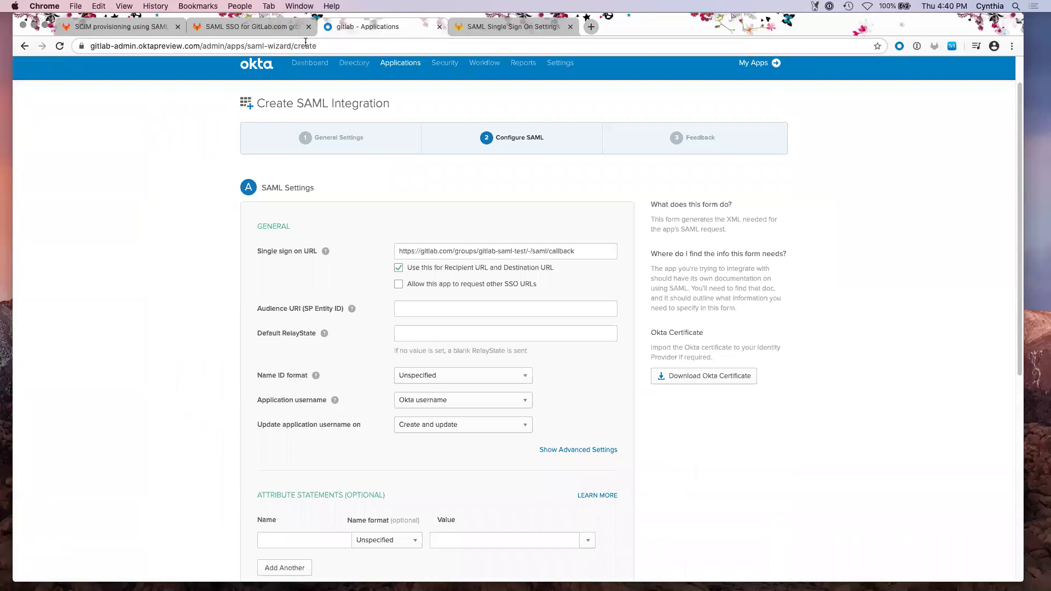
Step: Paste the GitLab group URL (Identifier) into Okta's Audience URI
{"action": "left_click", "coordinate": [276, 27]}
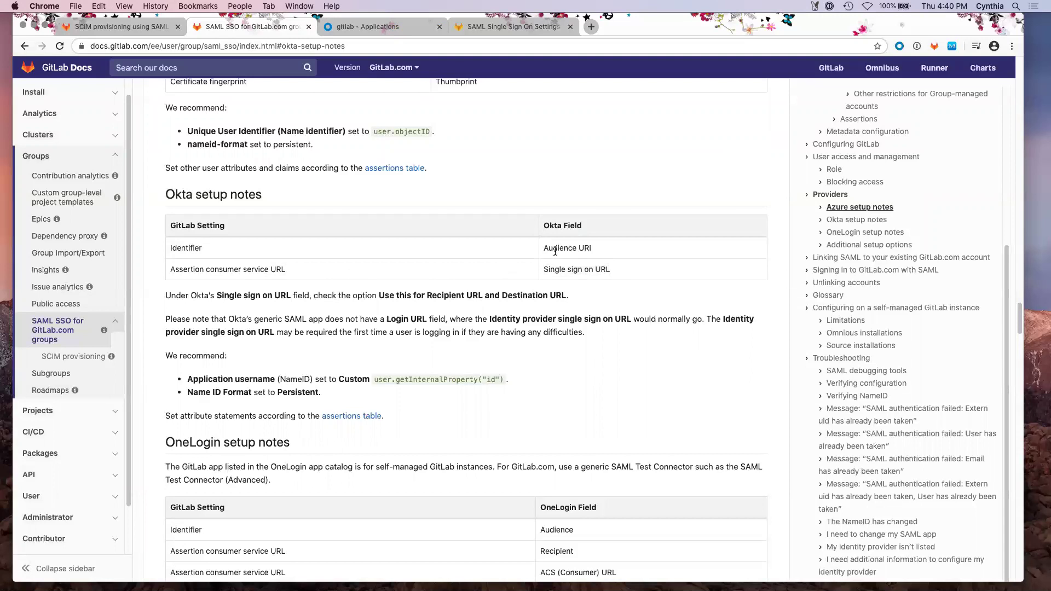
{"action": "left_click", "coordinate": [498, 26]}
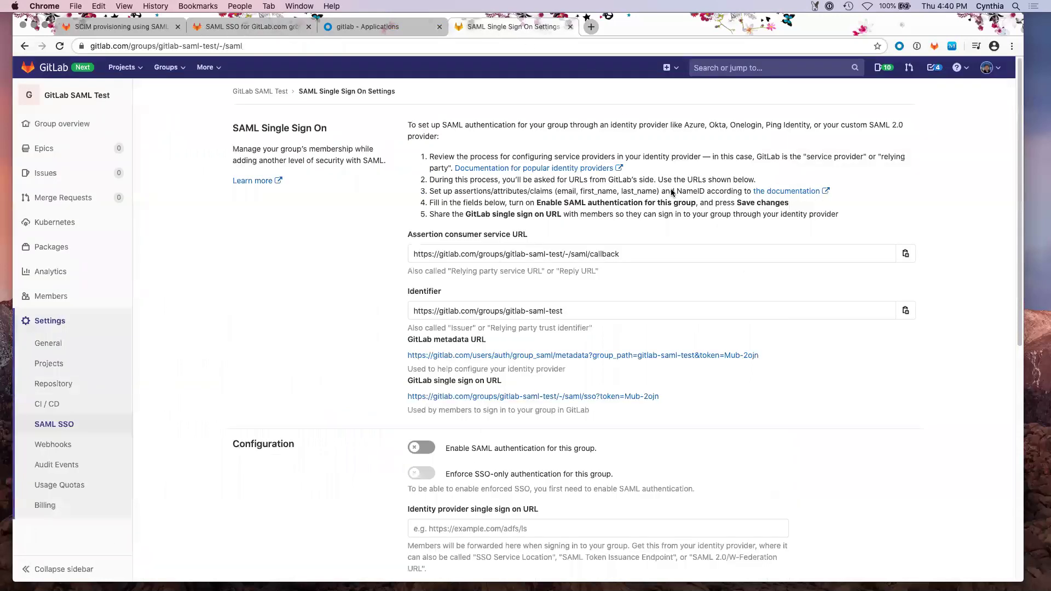
{"action": "left_click", "coordinate": [377, 26]}
{"action": "key", "text": "super+v"}
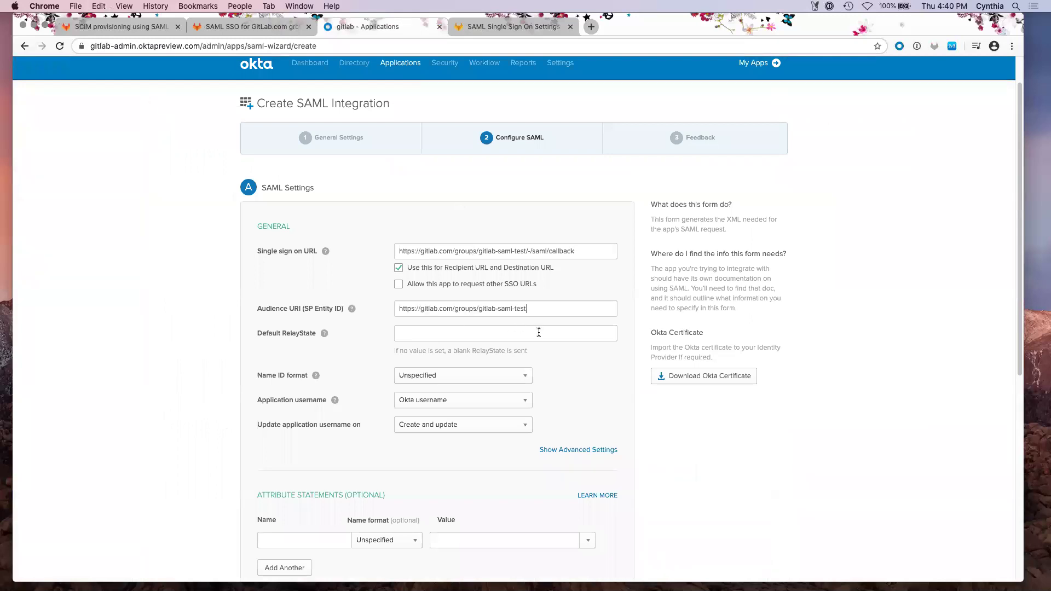
{"action": "left_click", "coordinate": [266, 27]}
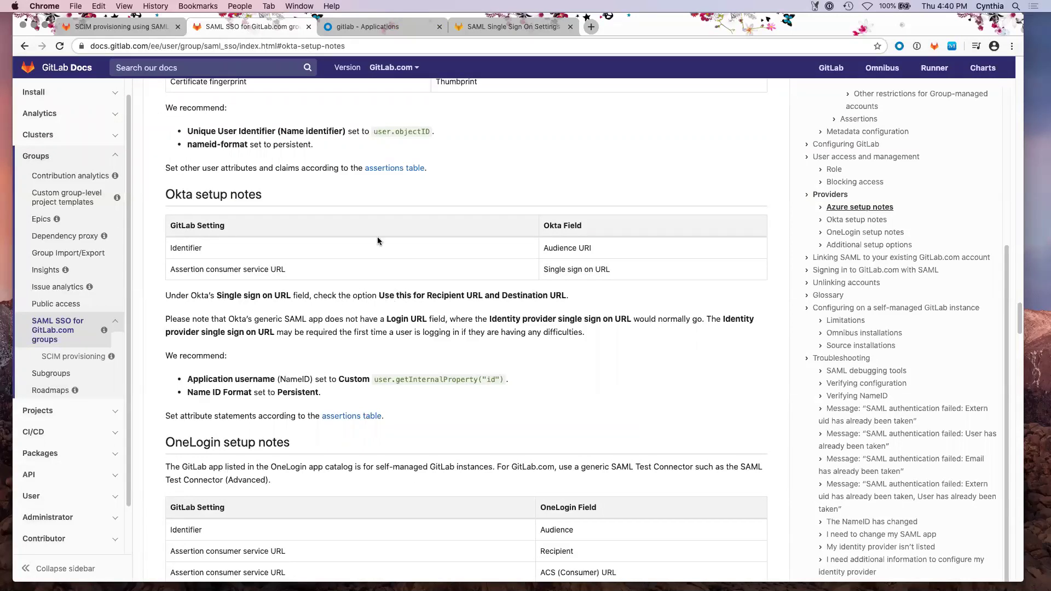
{"action": "left_click", "coordinate": [355, 30]}
{"action": "left_click", "coordinate": [481, 267]}
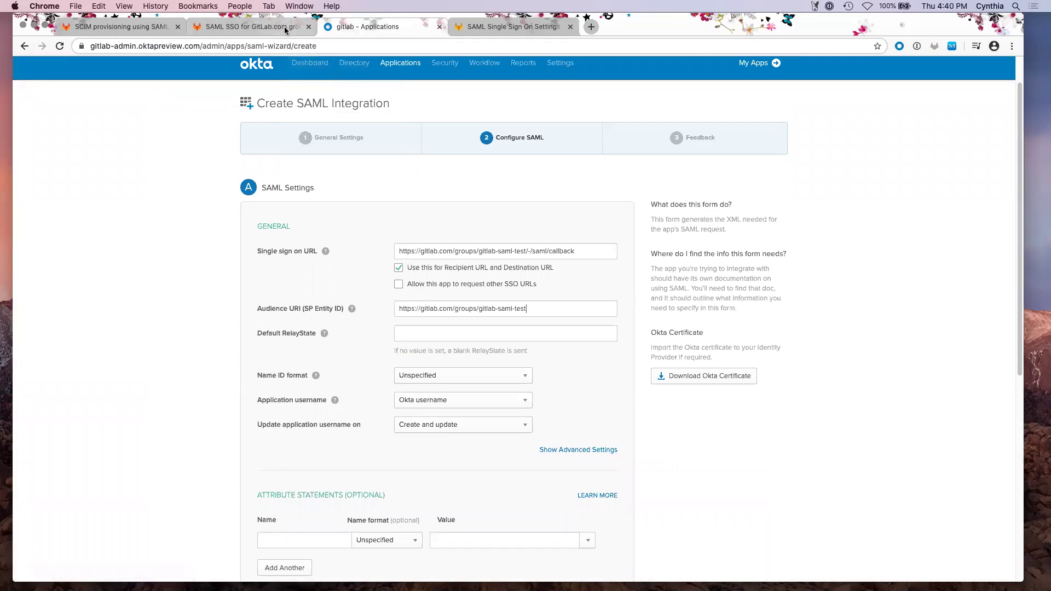
Step: Set Name ID format to Persistent and Application username to Custom
{"action": "scroll", "coordinate": [364, 249], "scroll_direction": "down", "scroll_amount": 2}
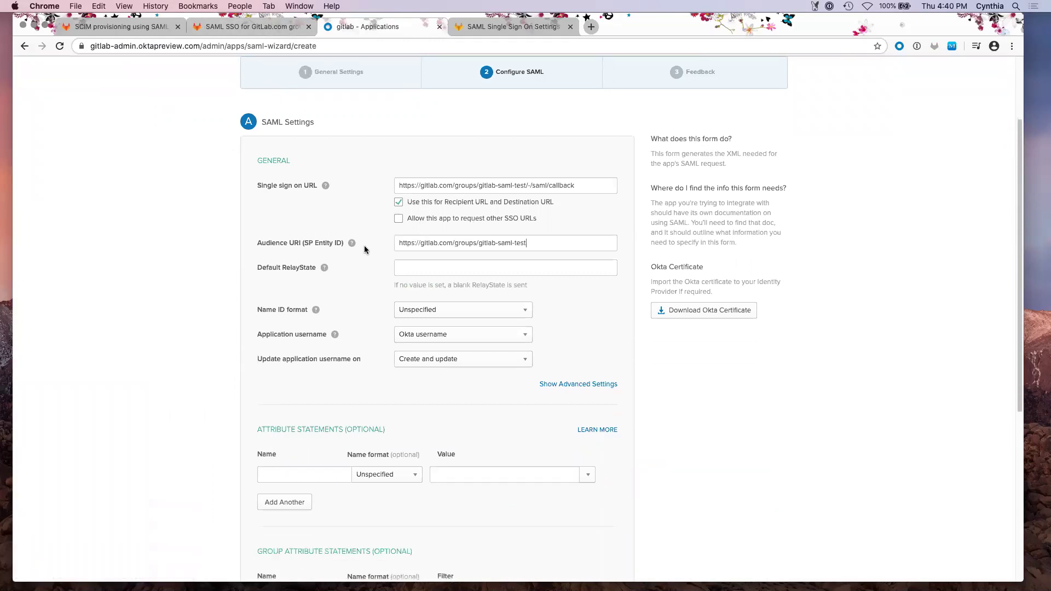
{"action": "left_click", "coordinate": [281, 34]}
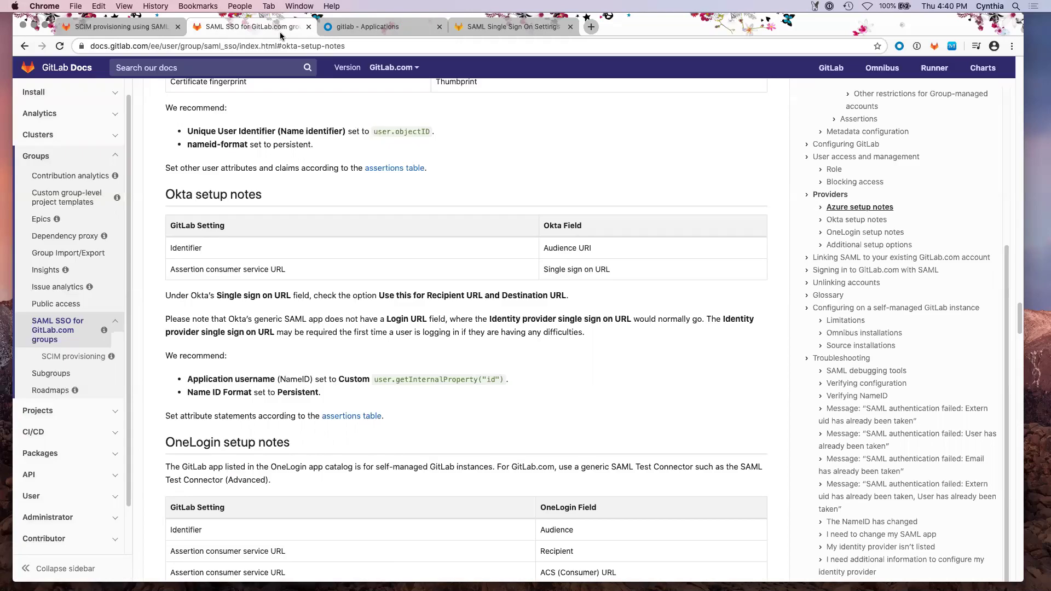
{"action": "scroll", "coordinate": [316, 333], "scroll_direction": "down", "scroll_amount": 1}
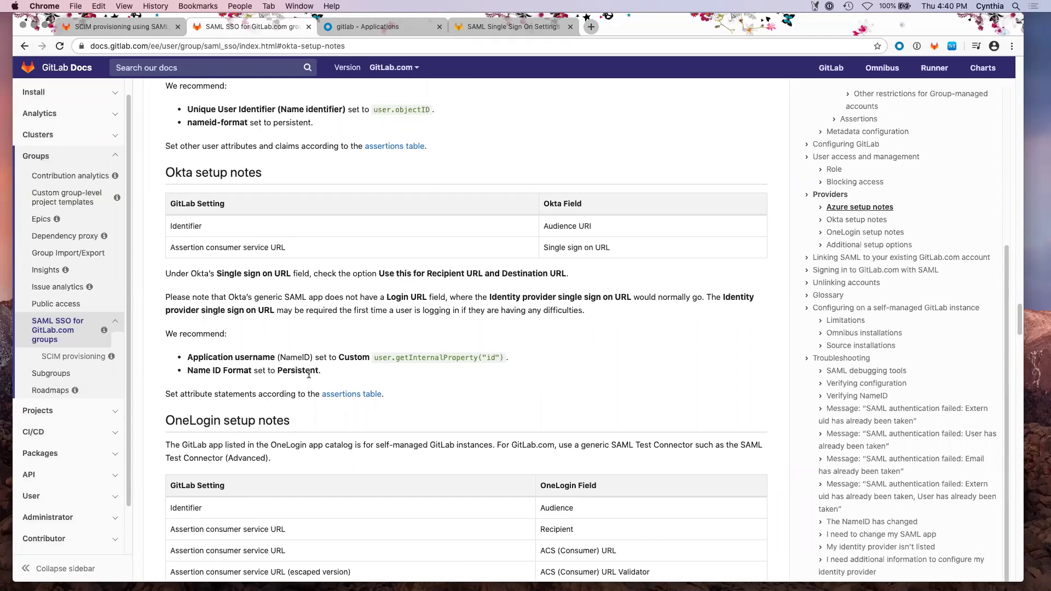
{"action": "left_click", "coordinate": [399, 29]}
{"action": "left_click", "coordinate": [482, 289]}
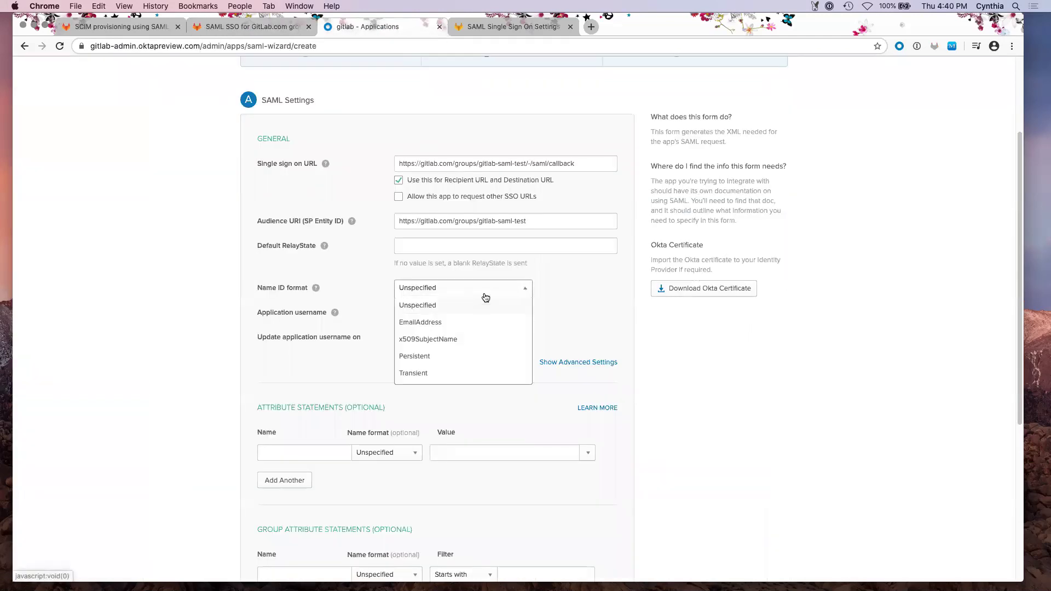
{"action": "left_click", "coordinate": [477, 356]}
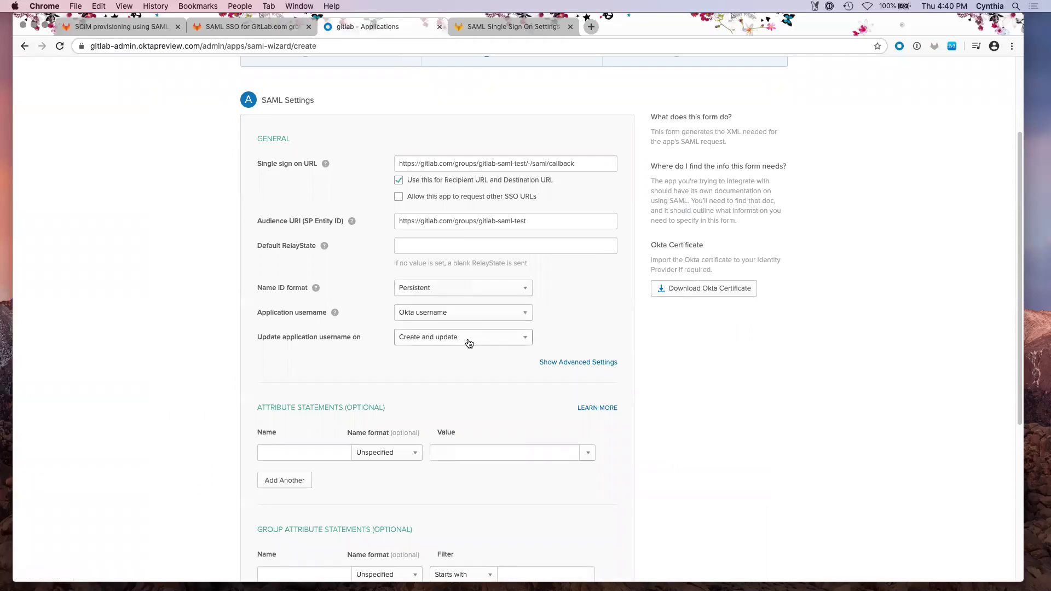
{"action": "left_click", "coordinate": [469, 319]}
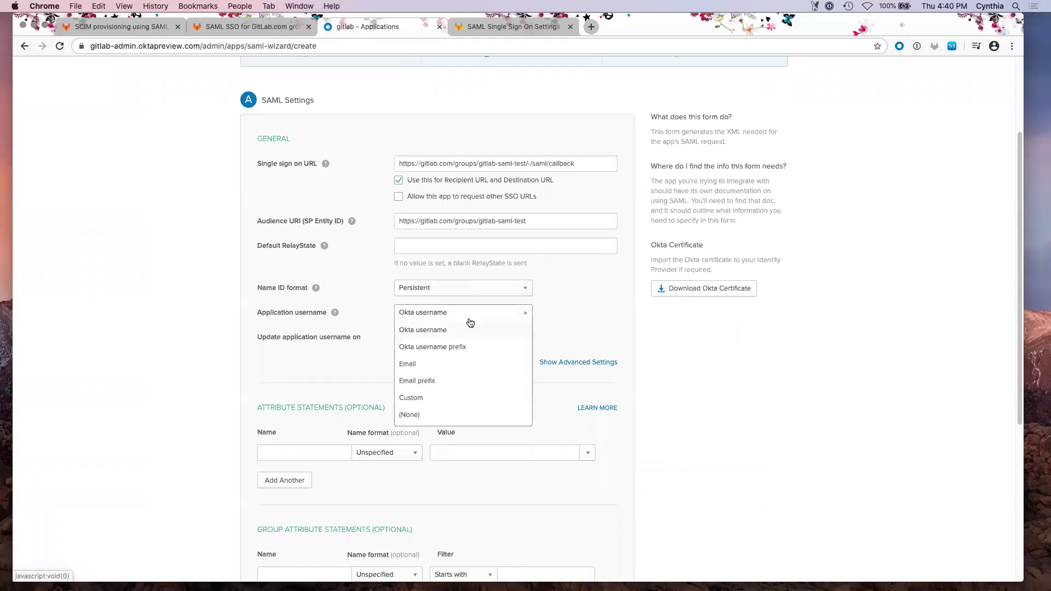
{"action": "left_click", "coordinate": [473, 394]}
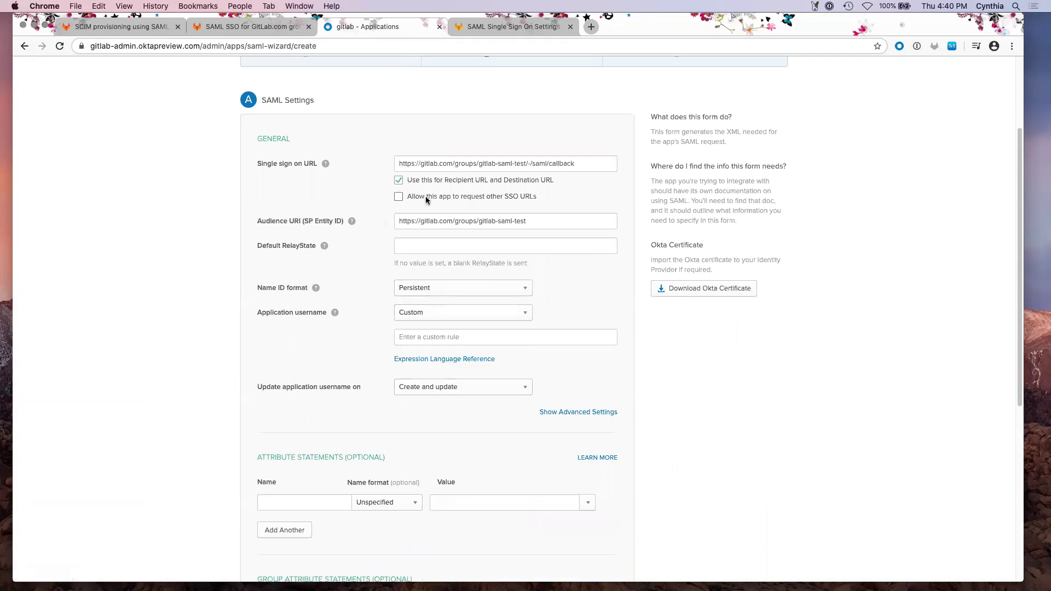
Step: Use user.getInternalProperty("id") from the GitLab docs as the custom username rule
{"action": "key", "text": "ctrl+shift+Tab"}
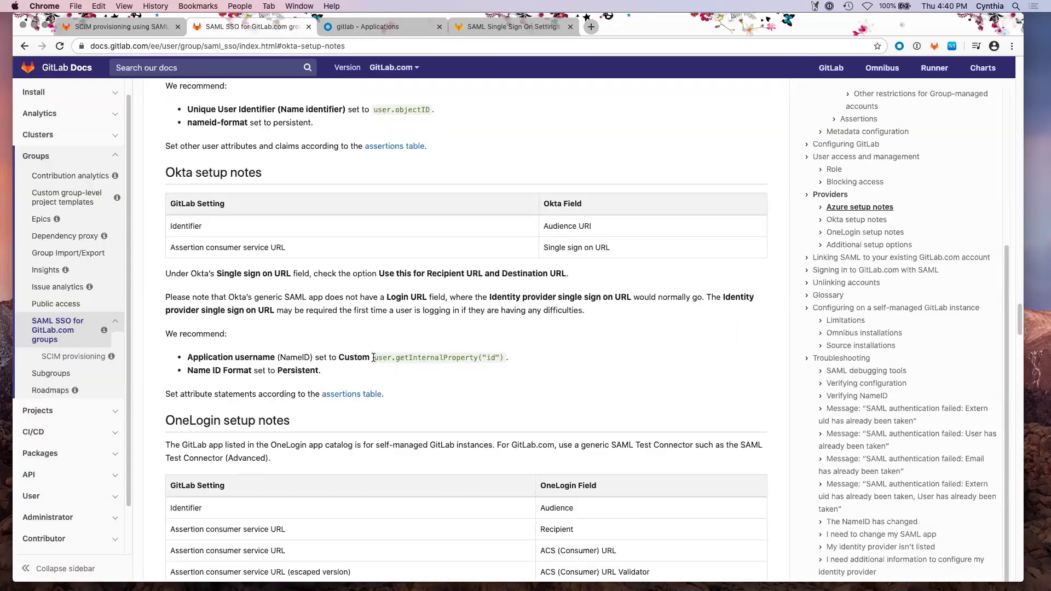
{"action": "left_click_drag", "start_coordinate": [376, 358], "coordinate": [502, 360]}
{"action": "key", "text": "super+c"}
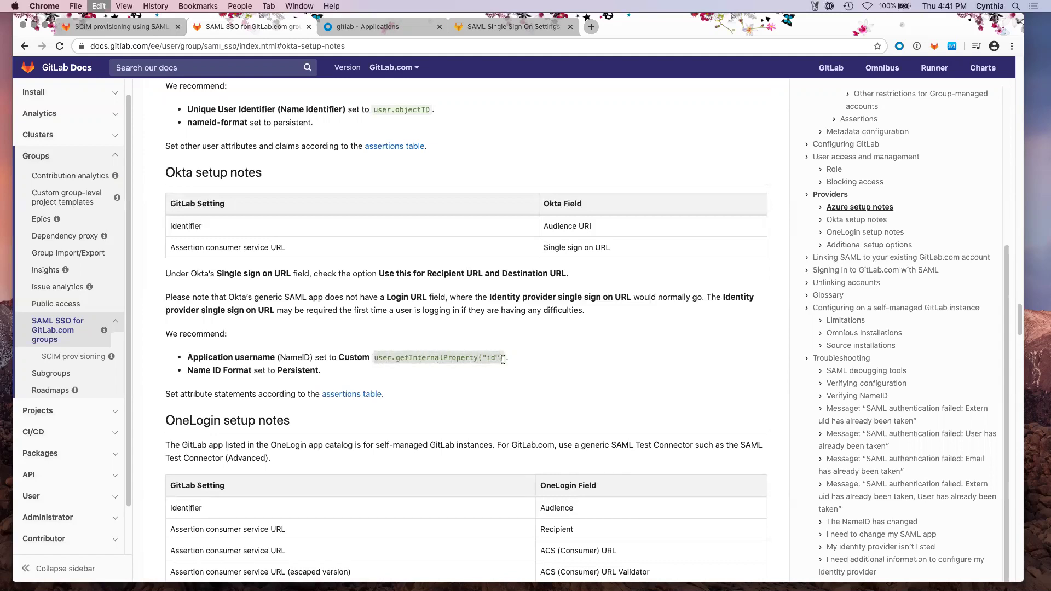
{"action": "key", "text": "ctrl+Tab"}
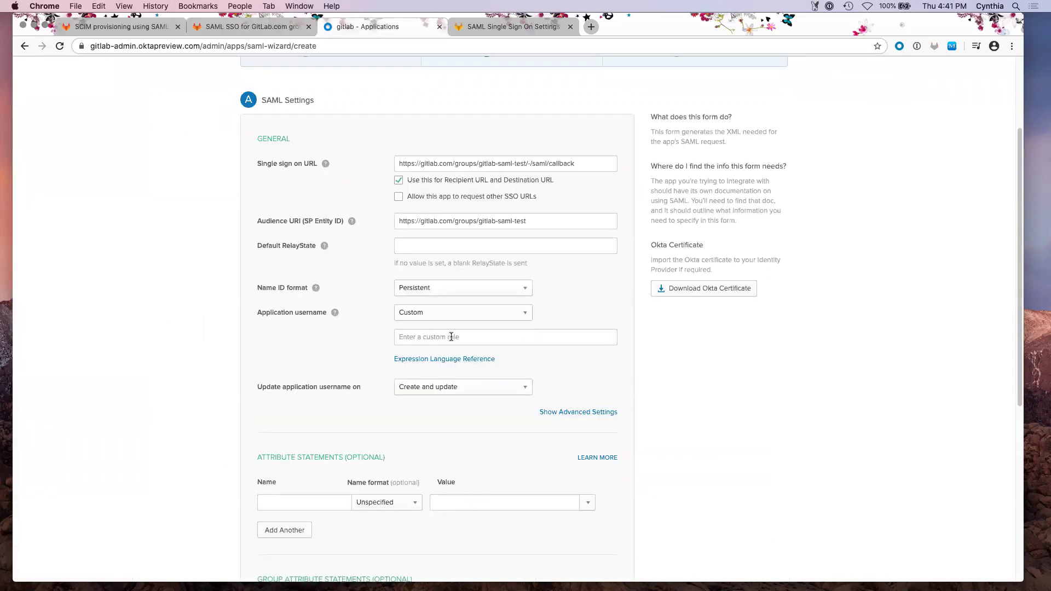
{"action": "key", "text": "super+v"}
{"action": "scroll", "coordinate": [530, 335], "scroll_direction": "down", "scroll_amount": 2}
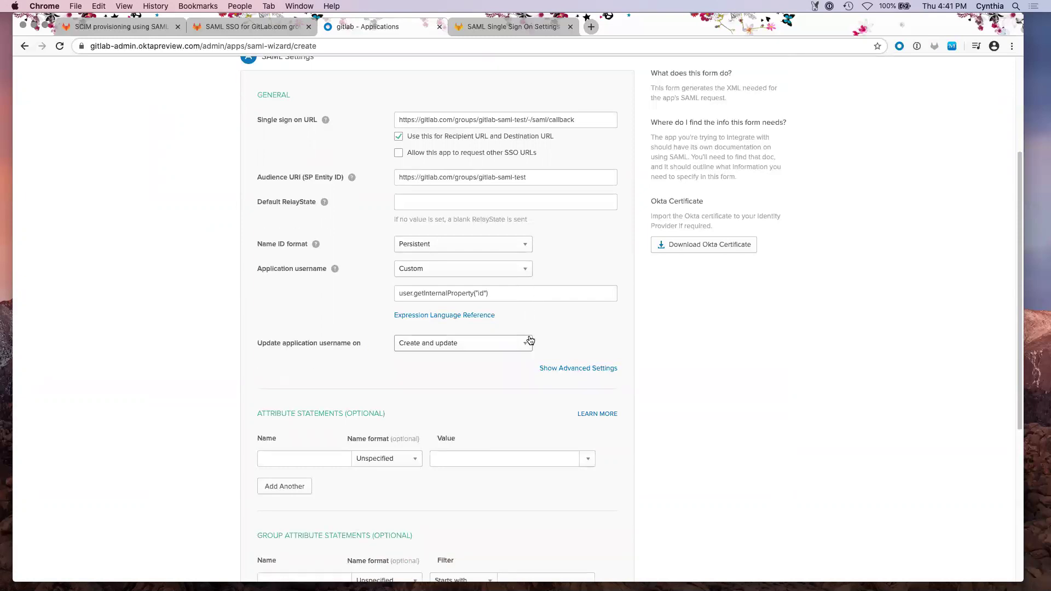
{"action": "scroll", "coordinate": [530, 336], "scroll_direction": "down", "scroll_amount": 2}
{"action": "left_click", "coordinate": [519, 246]}
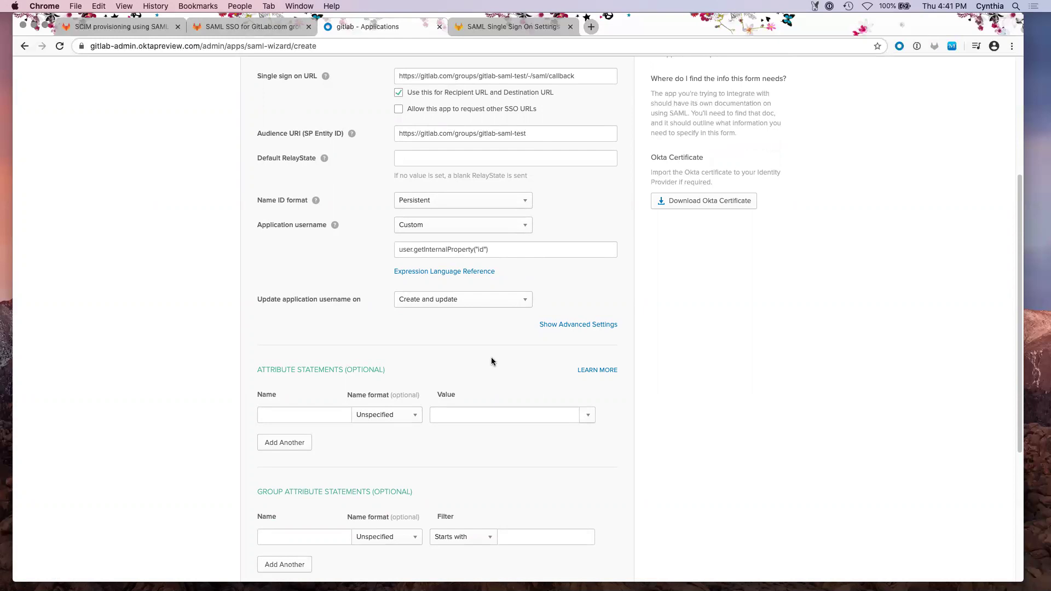
{"action": "key", "text": "ctrl+shift+Tab"}
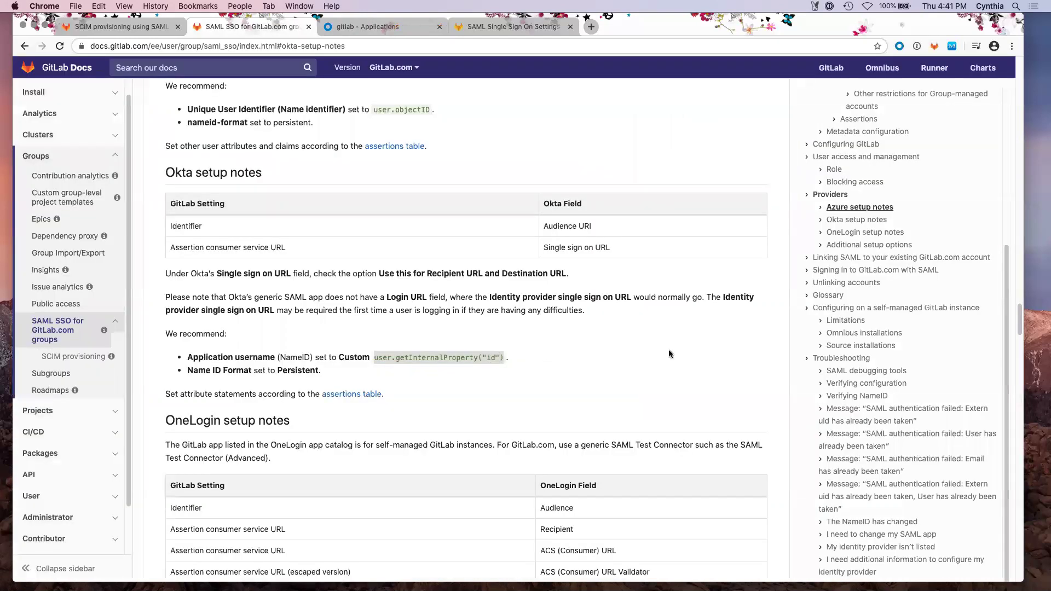
Step: Jump via Group-managed accounts to the docs' Assertions table of supported SAML keys
{"action": "scroll", "coordinate": [843, 327], "scroll_direction": "up", "scroll_amount": 5}
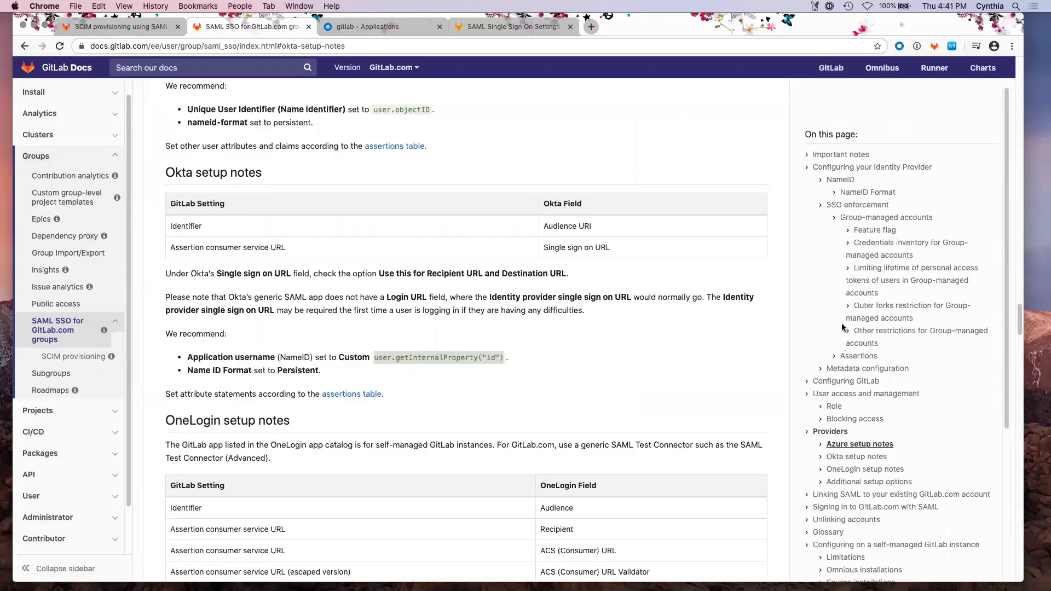
{"action": "left_click", "coordinate": [864, 219]}
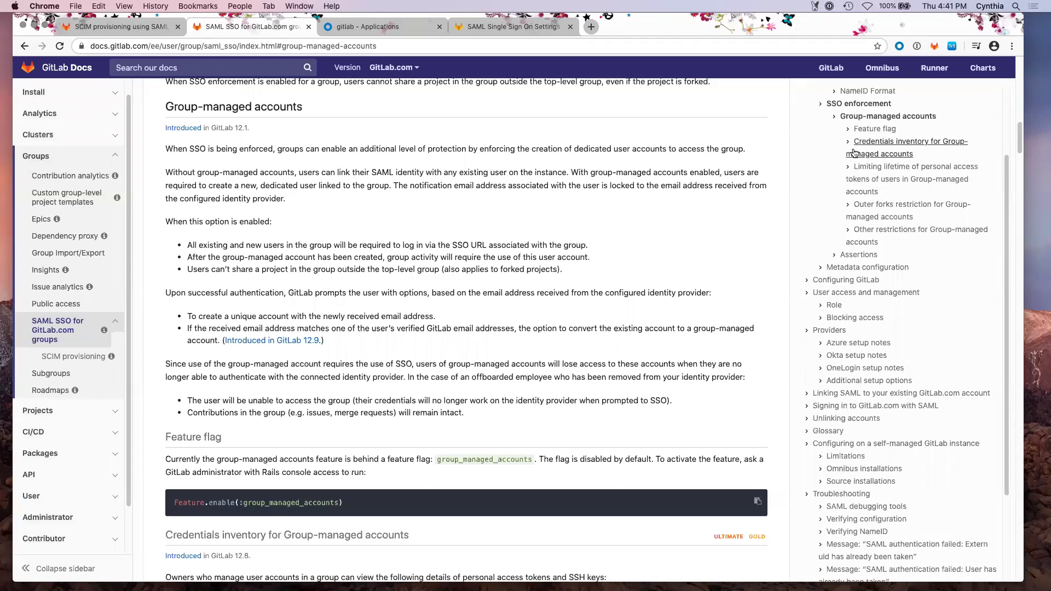
{"action": "left_click", "coordinate": [862, 255]}
{"action": "scroll", "coordinate": [412, 321], "scroll_direction": "up", "scroll_amount": 3}
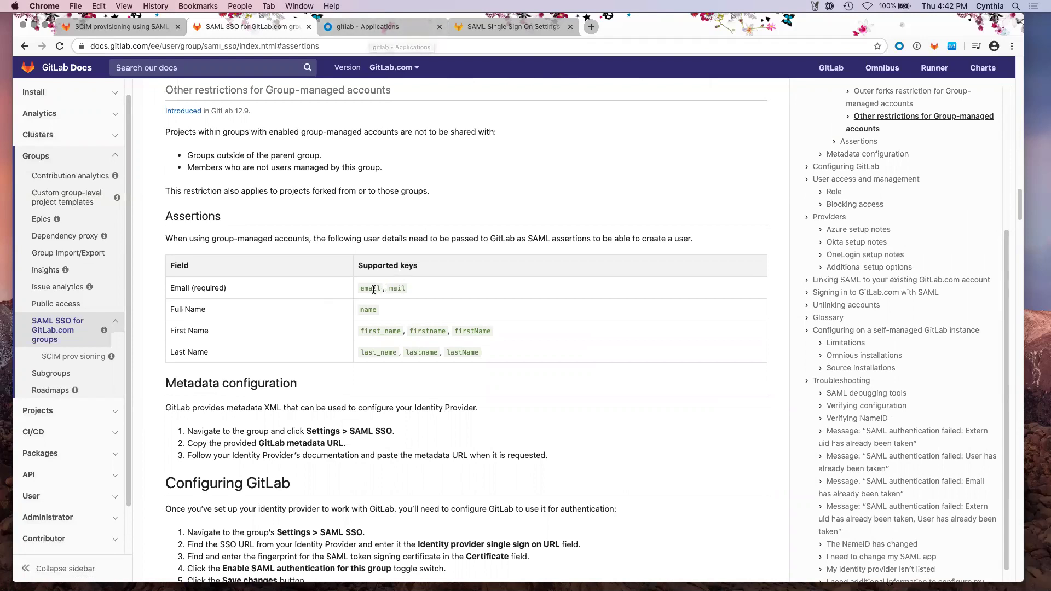
Step: Add an email attribute statement mapped to user.email
{"action": "left_click", "coordinate": [370, 27]}
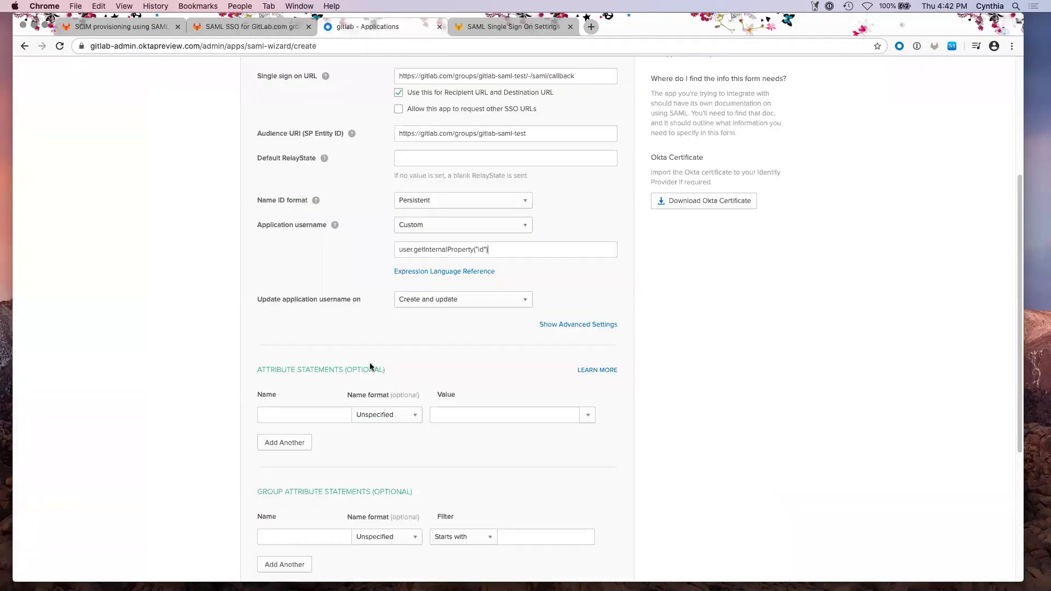
{"action": "left_click", "coordinate": [335, 419]}
{"action": "type", "text": "email"}
{"action": "left_click", "coordinate": [547, 417]}
{"action": "left_click", "coordinate": [587, 418]}
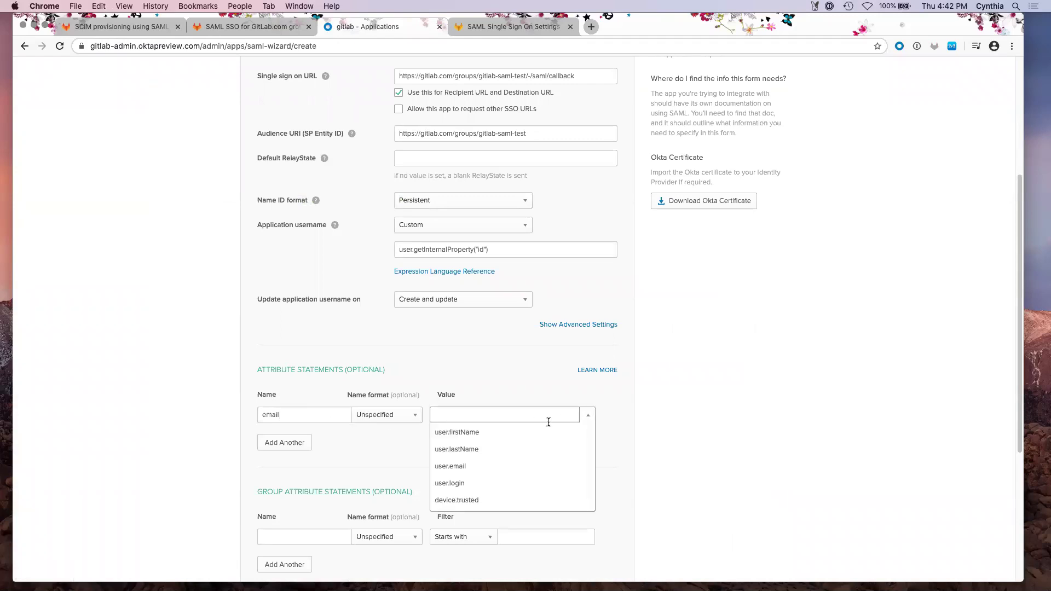
{"action": "left_click", "coordinate": [499, 469]}
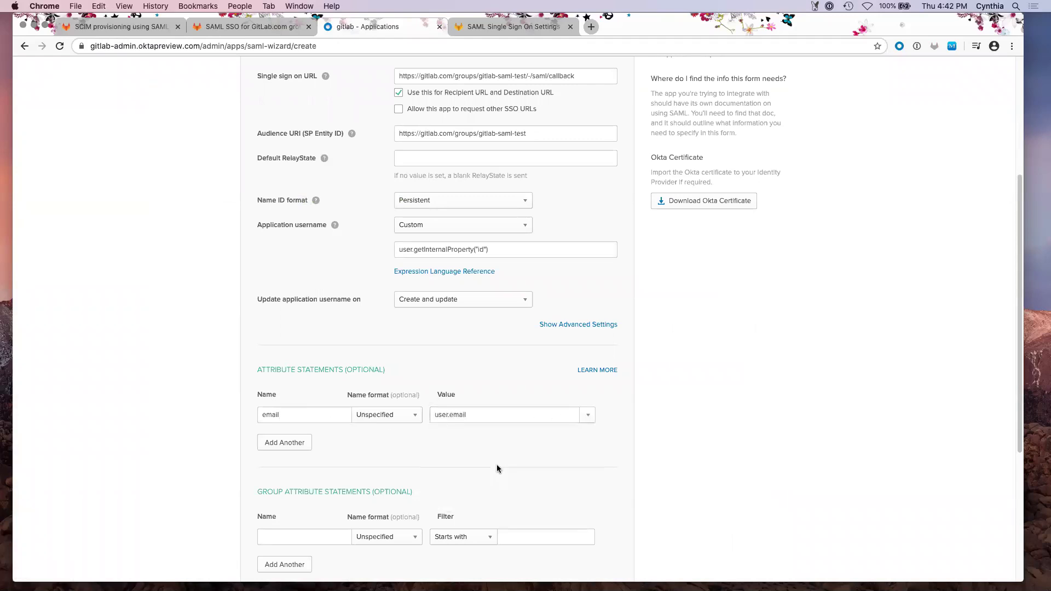
Step: Add a firstname attribute statement mapped to user.firstName
{"action": "left_click", "coordinate": [287, 447]}
{"action": "key", "text": "ctrl+shift+Tab"}
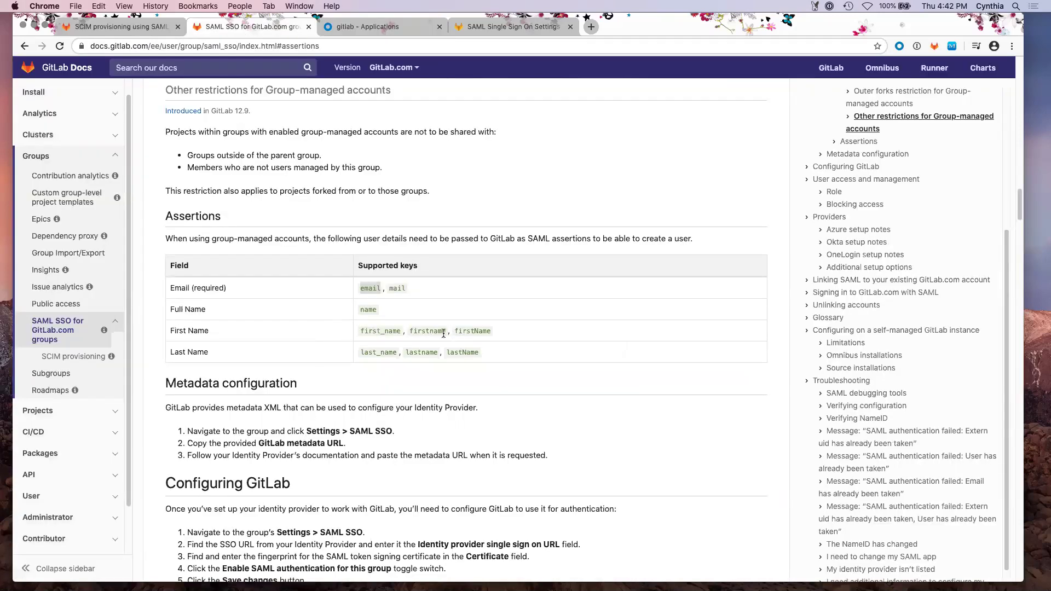
{"action": "double_click", "coordinate": [427, 332]}
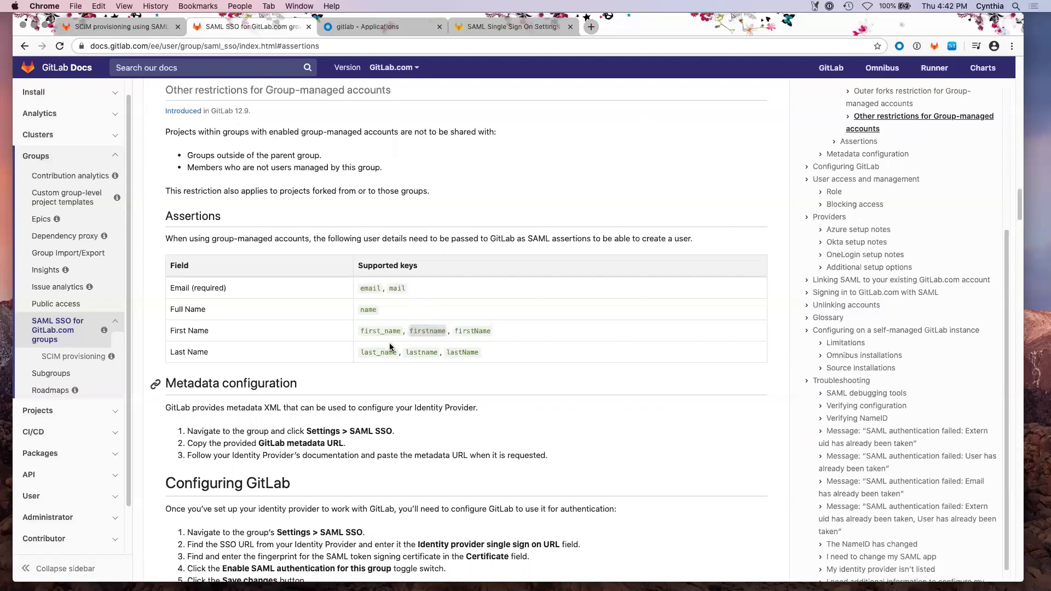
{"action": "key", "text": "ctrl+Tab"}
{"action": "left_click", "coordinate": [323, 438]}
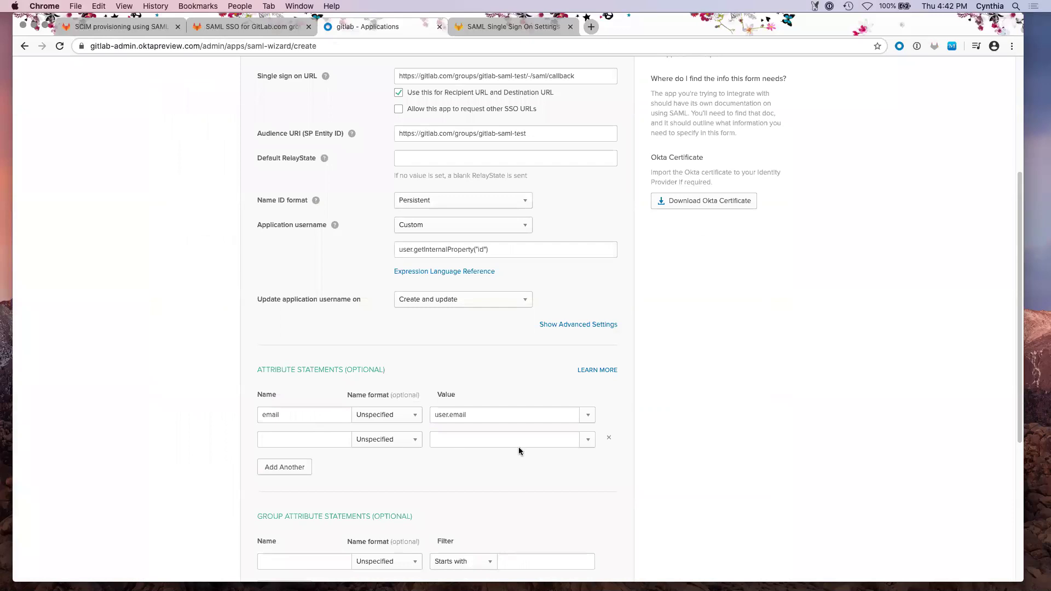
{"action": "key", "text": "super+v"}
{"action": "left_click", "coordinate": [587, 442]}
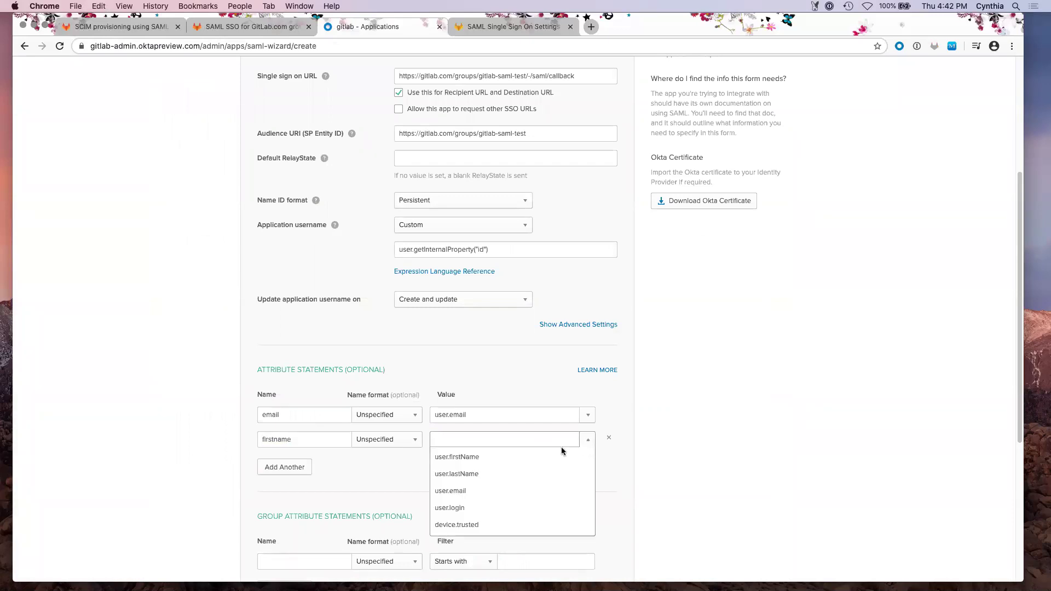
{"action": "left_click", "coordinate": [545, 454]}
Step: Add a lastname attribute statement mapped to user.lastName
{"action": "left_click", "coordinate": [285, 467]}
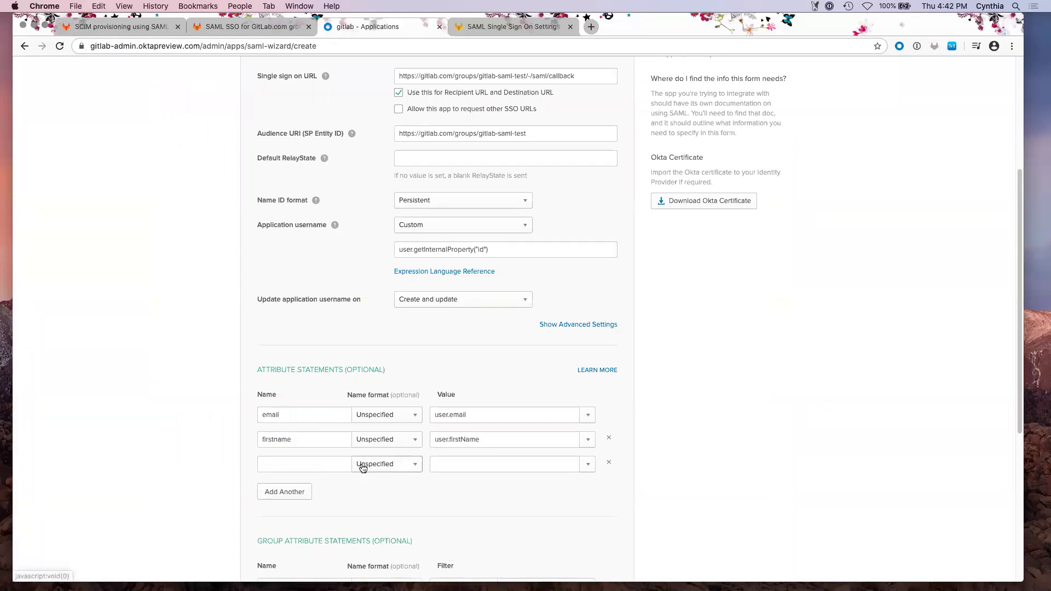
{"action": "key", "text": "ctrl+shift+Tab"}
{"action": "double_click", "coordinate": [423, 353]}
{"action": "key", "text": "super+c"}
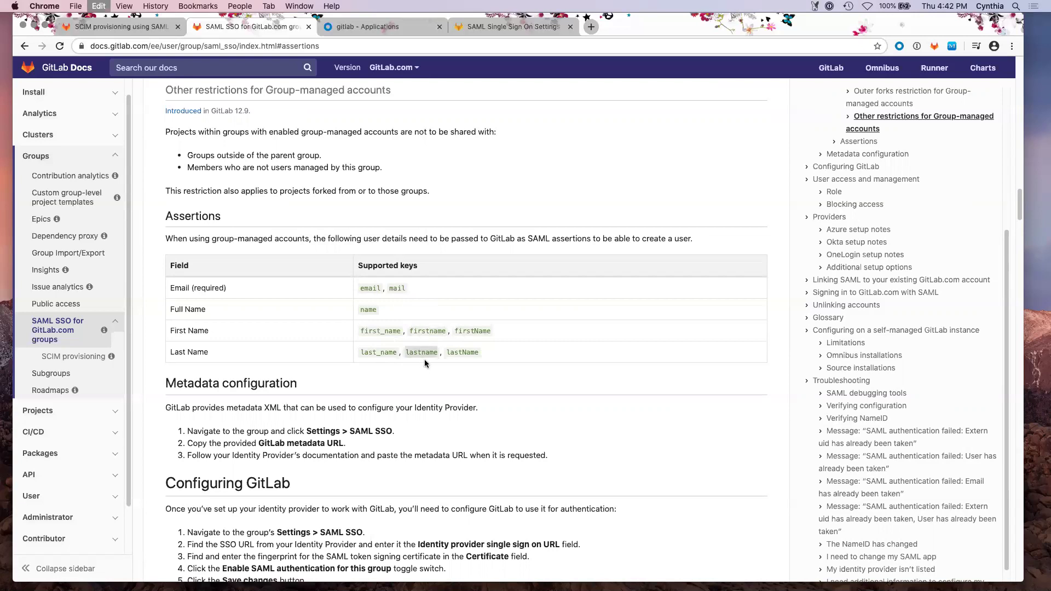
{"action": "key", "text": "ctrl+Tab"}
{"action": "left_click", "coordinate": [335, 462]}
{"action": "key", "text": "super+v"}
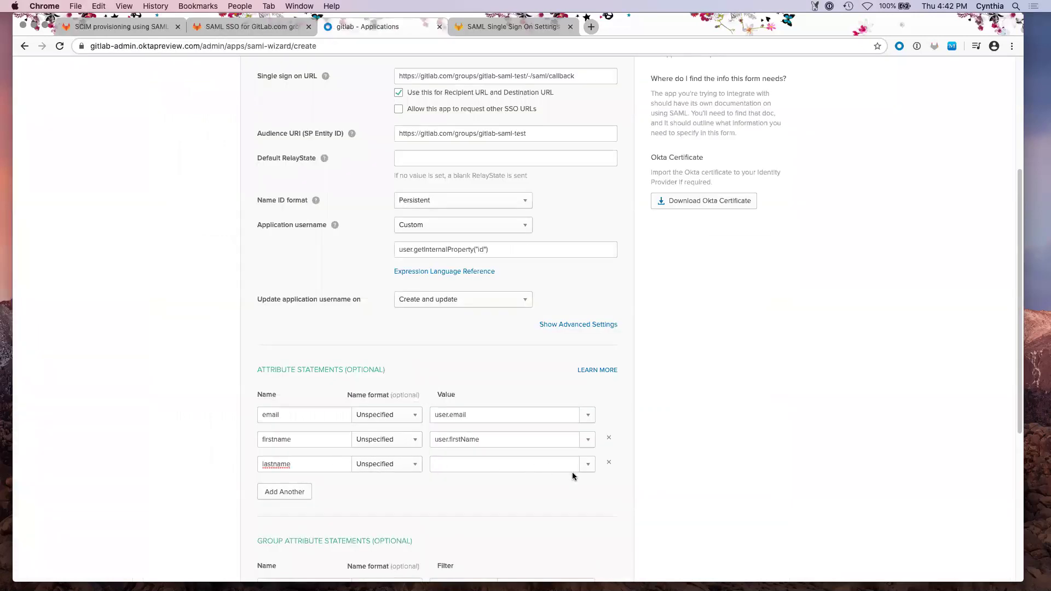
{"action": "left_click", "coordinate": [588, 465]}
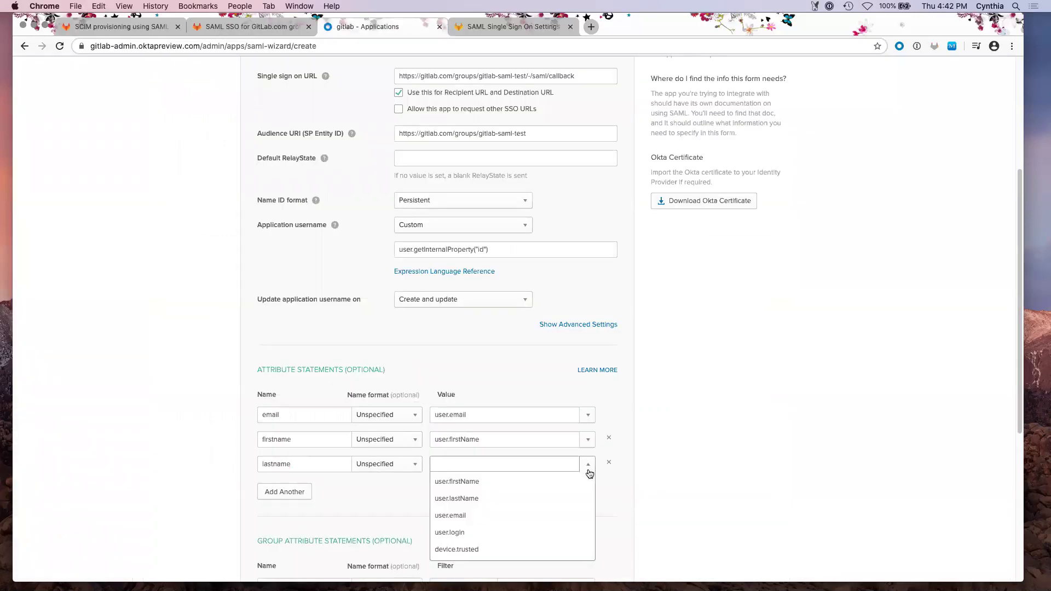
{"action": "left_click", "coordinate": [500, 499]}
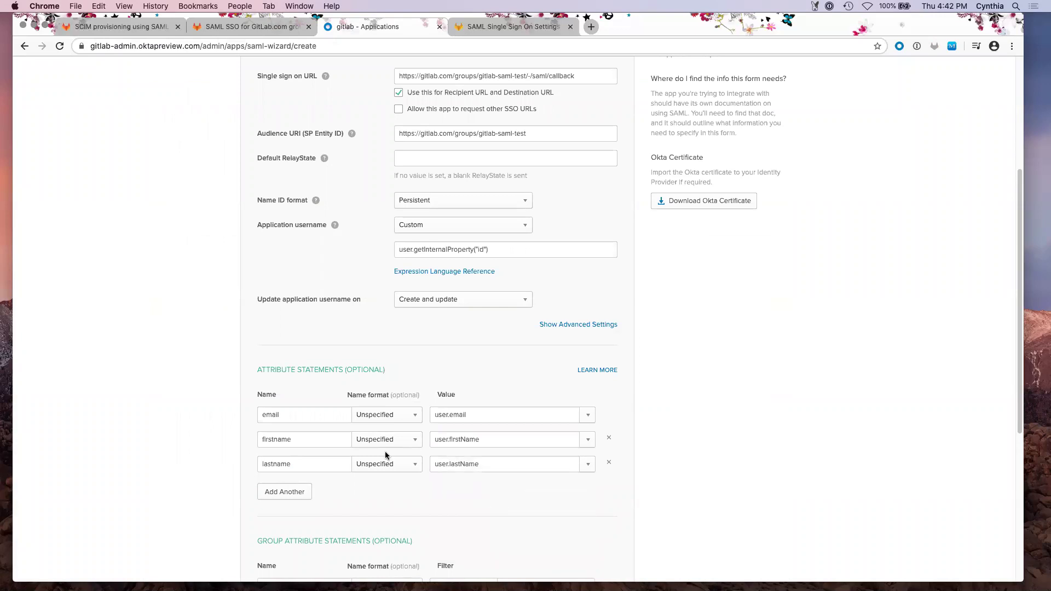
Step: Add a name attribute statement with value user.firstName + " " + user.lastName
{"action": "left_click", "coordinate": [289, 501]}
{"action": "key", "text": "ctrl+shift+Tab"}
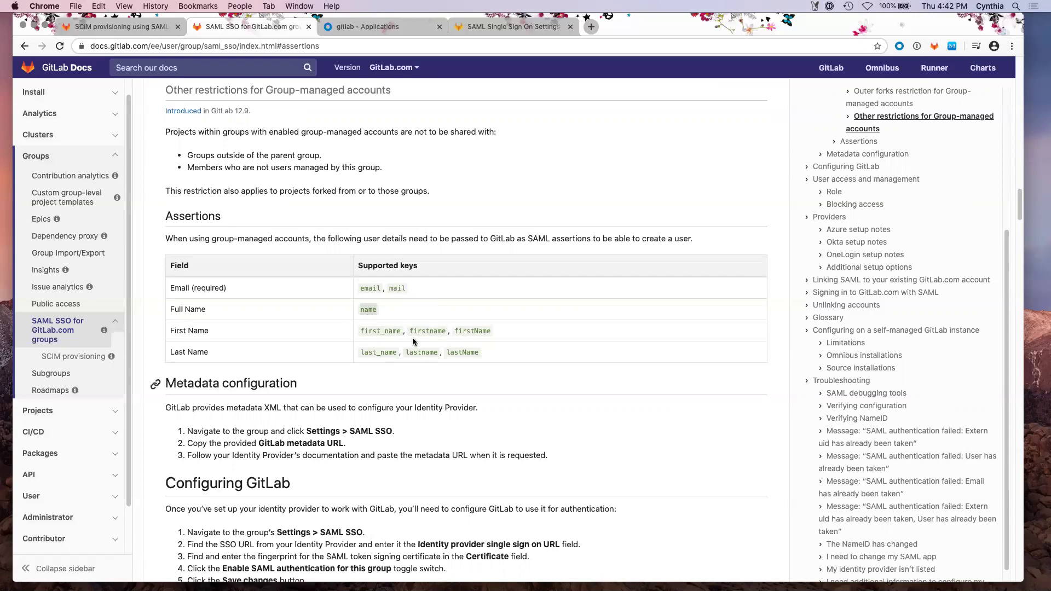
{"action": "key", "text": "ctrl+Tab"}
{"action": "left_click", "coordinate": [322, 478]}
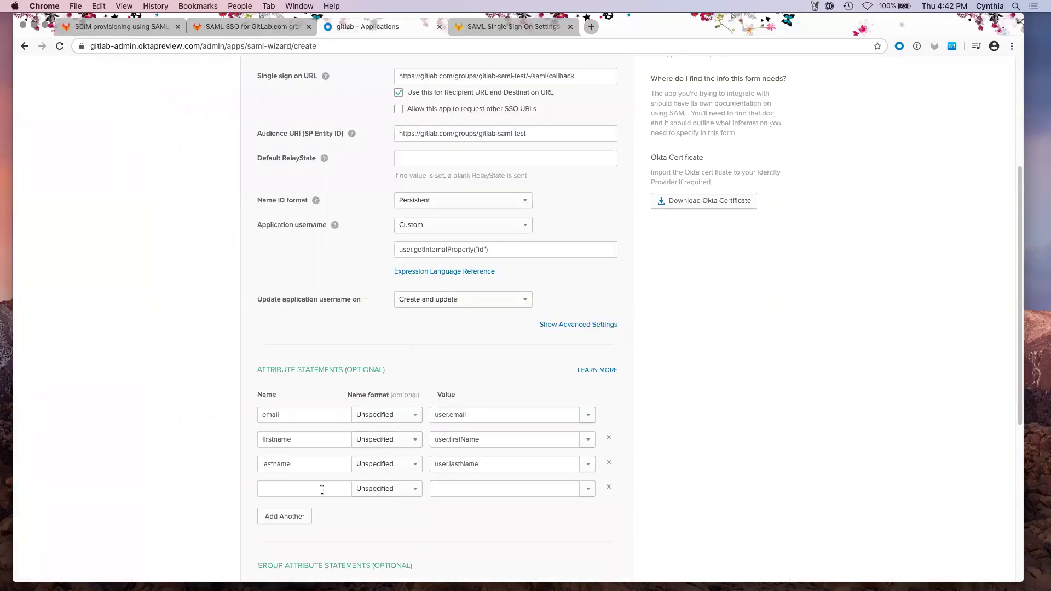
{"action": "type", "text": "name"}
{"action": "scroll", "coordinate": [560, 403], "scroll_direction": "down", "scroll_amount": 4}
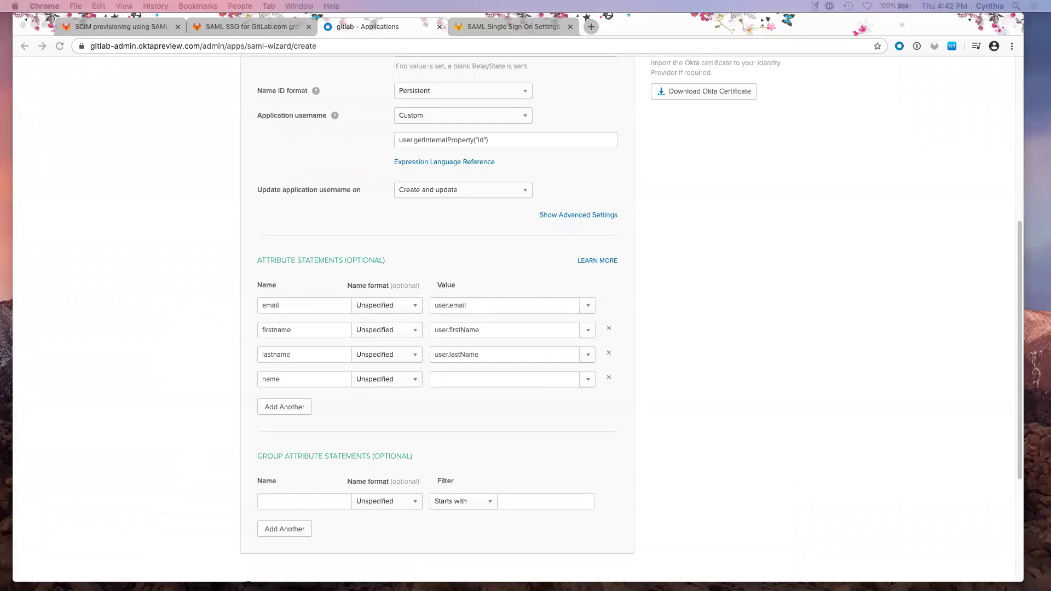
{"action": "left_click", "coordinate": [476, 390]}
{"action": "left_click", "coordinate": [492, 378]}
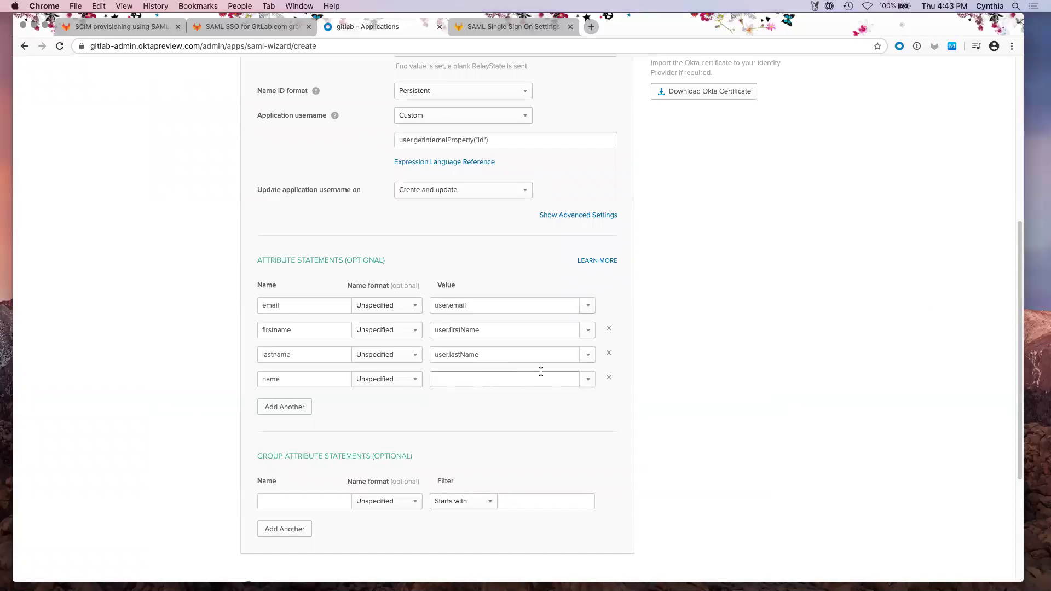
{"action": "key", "text": "super+v"}
{"action": "scroll", "coordinate": [543, 411], "scroll_direction": "down", "scroll_amount": 2}
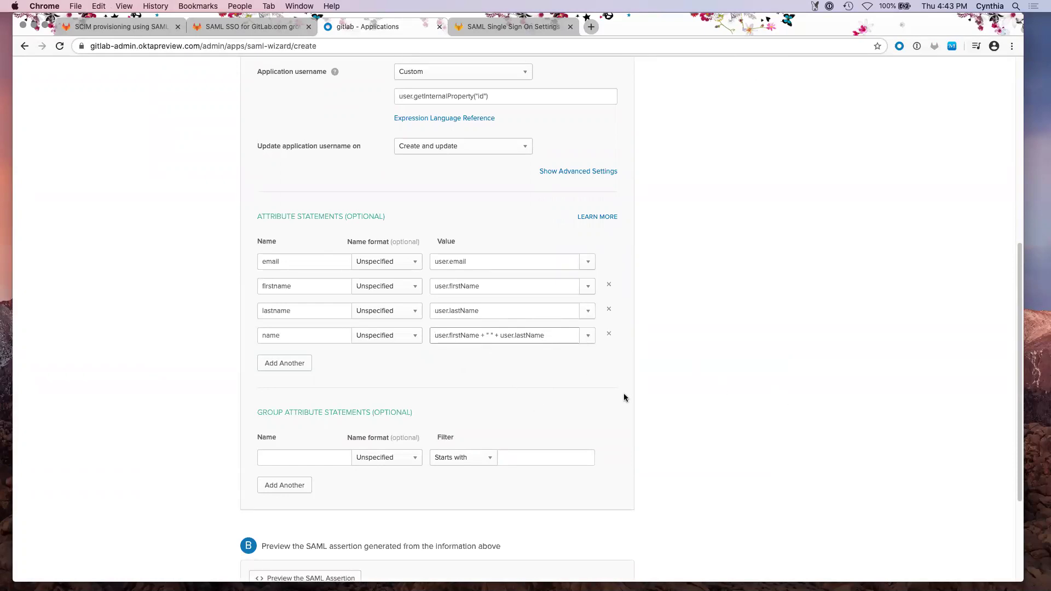
{"action": "key", "text": "ctrl+shift+Tab"}
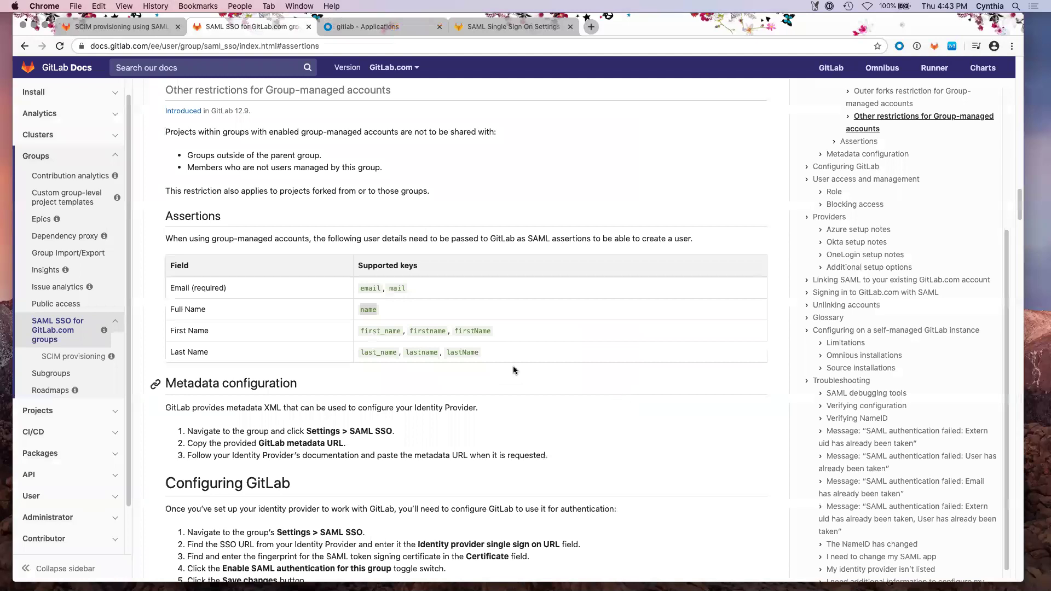
{"action": "key", "text": "ctrl+Tab"}
{"action": "scroll", "coordinate": [638, 421], "scroll_direction": "down", "scroll_amount": 5}
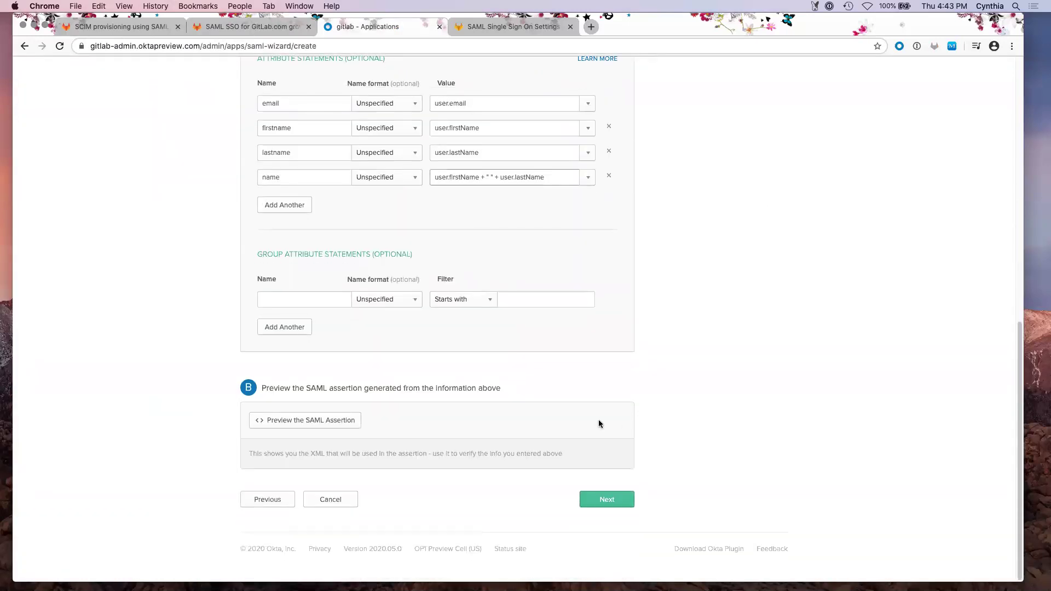
{"action": "left_click", "coordinate": [303, 428]}
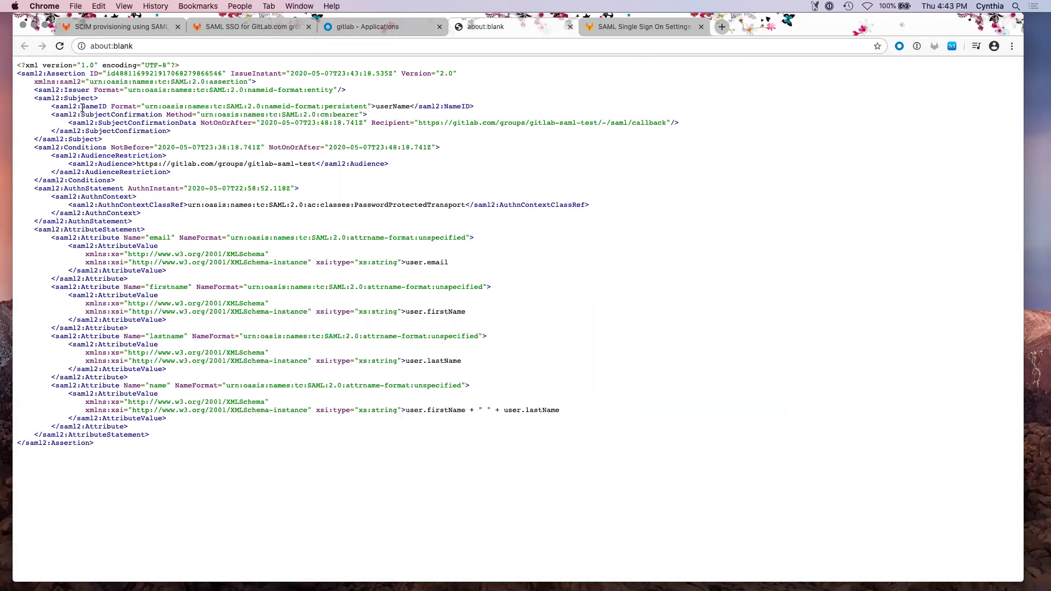
{"action": "left_click_drag", "start_coordinate": [82, 108], "coordinate": [178, 107]}
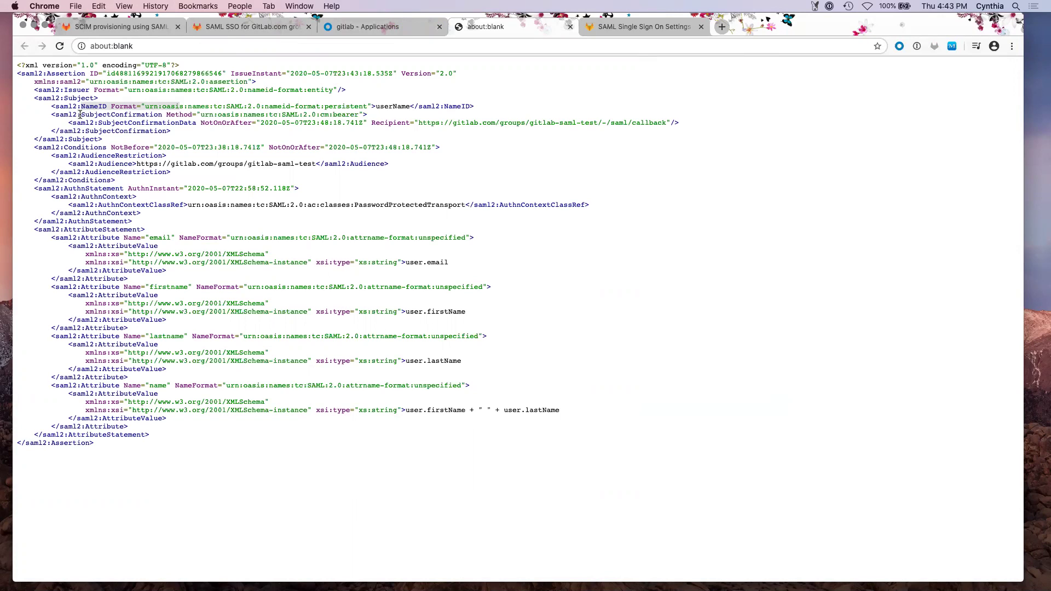
{"action": "left_click_drag", "start_coordinate": [80, 114], "coordinate": [179, 116]}
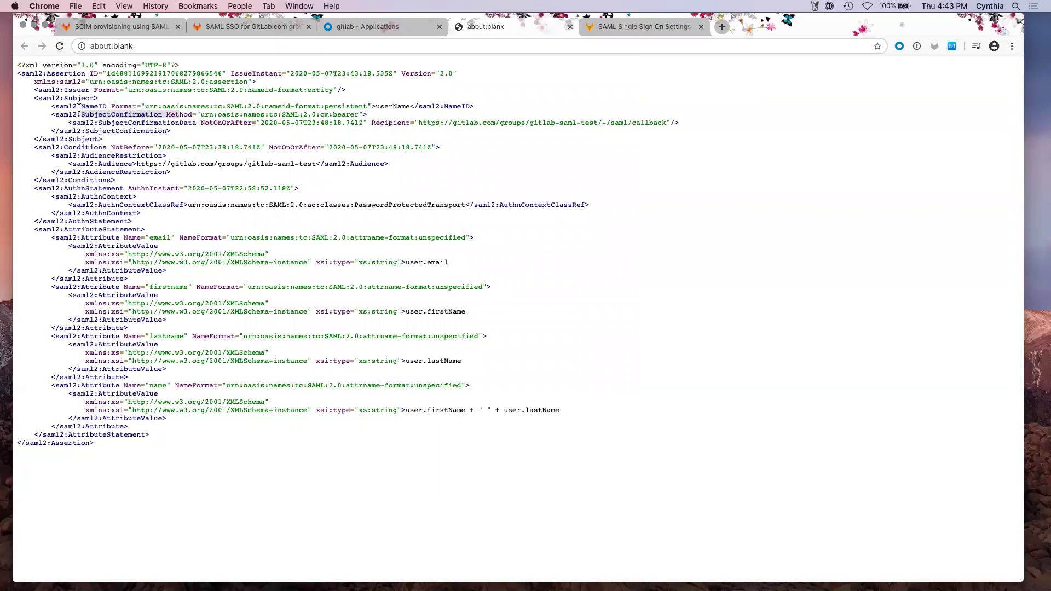
{"action": "left_click_drag", "start_coordinate": [79, 107], "coordinate": [89, 106]}
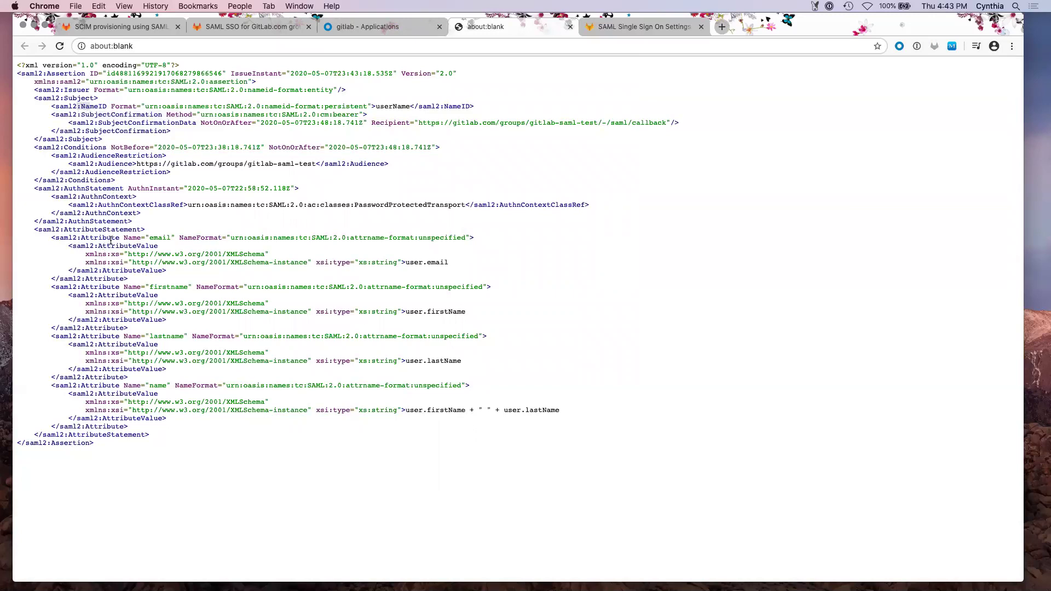
{"action": "left_click", "coordinate": [570, 26]}
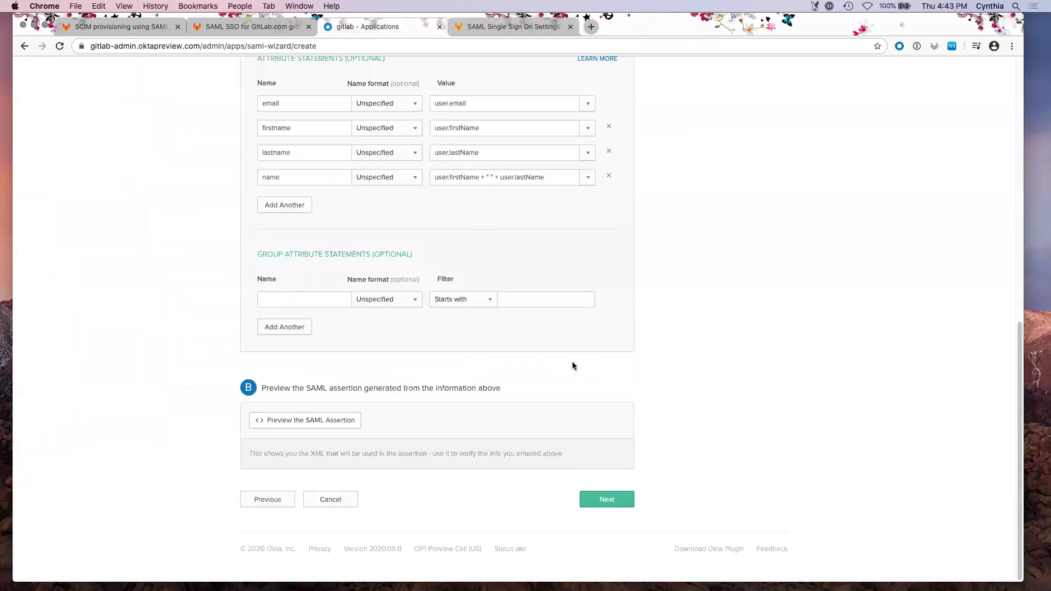
Step: Finish GitLab Support Test as an internal app created by an Okta customer
{"action": "left_click", "coordinate": [608, 507]}
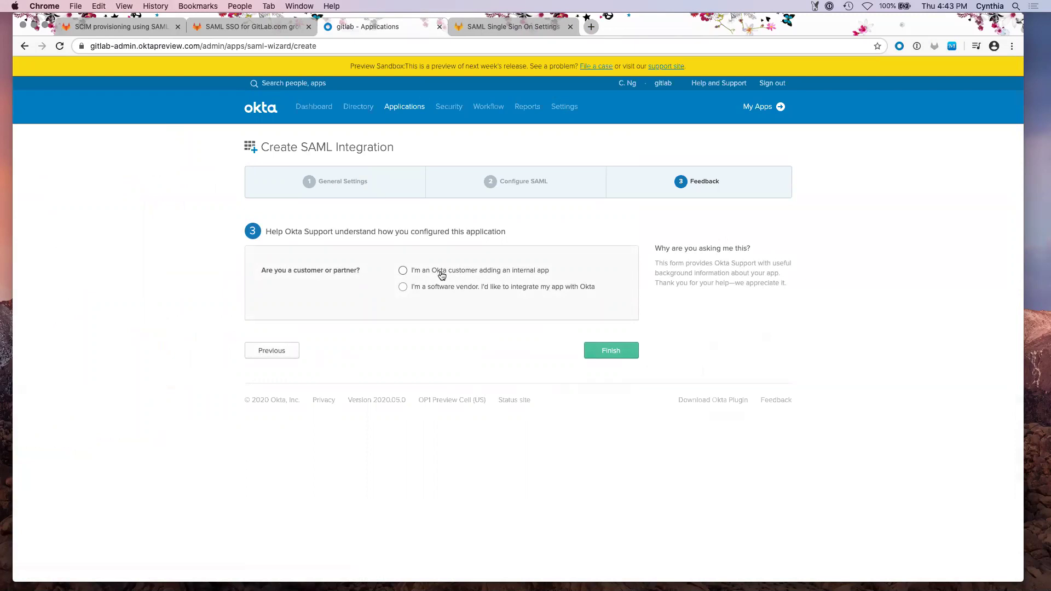
{"action": "left_click", "coordinate": [442, 271]}
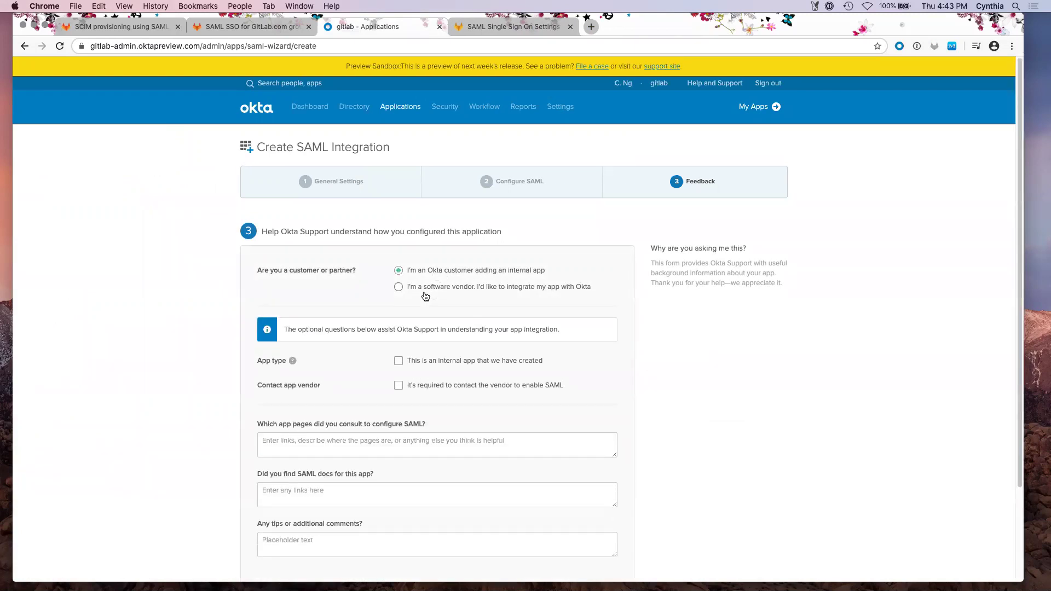
{"action": "left_click", "coordinate": [455, 367]}
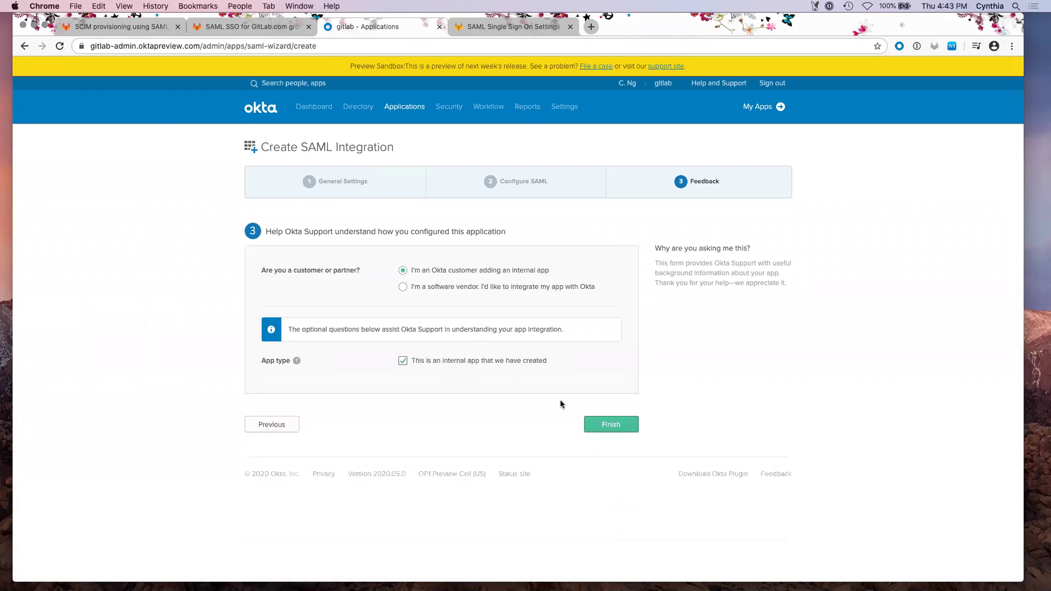
{"action": "left_click", "coordinate": [610, 425]}
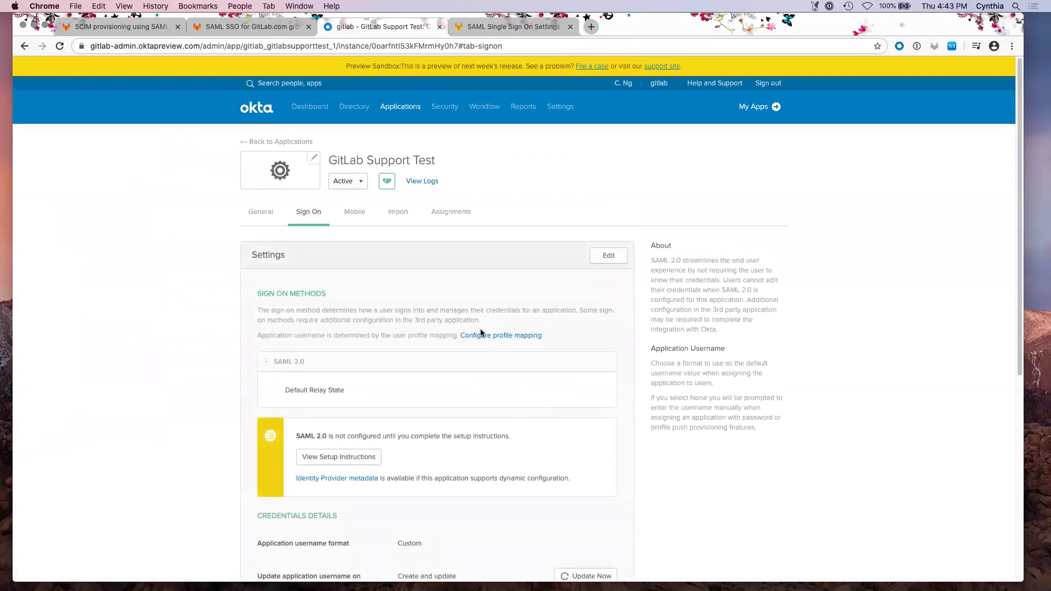
Step: Copy the Identity Provider Single Sign-On URL from GitLab Support Test's SAML setup instructions
{"action": "scroll", "coordinate": [481, 333], "scroll_direction": "down", "scroll_amount": 5}
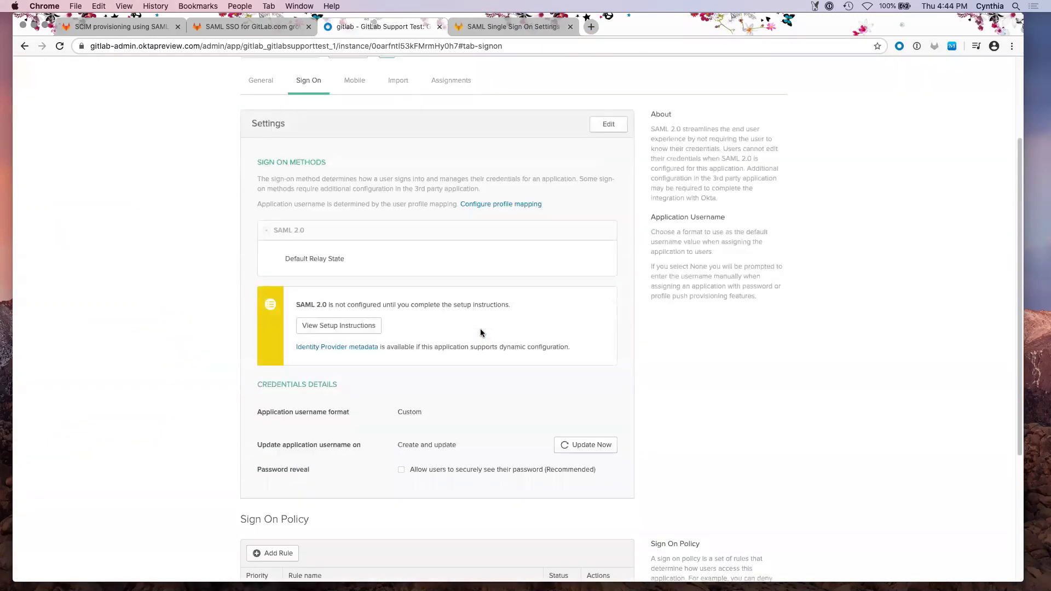
{"action": "scroll", "coordinate": [480, 333], "scroll_direction": "down", "scroll_amount": 1}
{"action": "scroll", "coordinate": [481, 333], "scroll_direction": "up", "scroll_amount": 1}
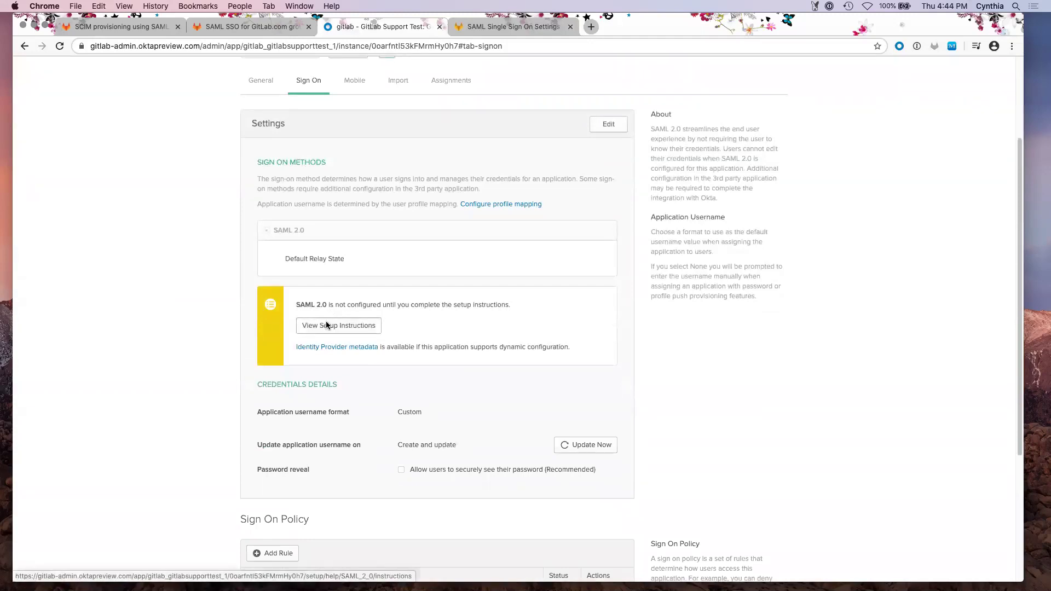
{"action": "left_click", "coordinate": [326, 326]}
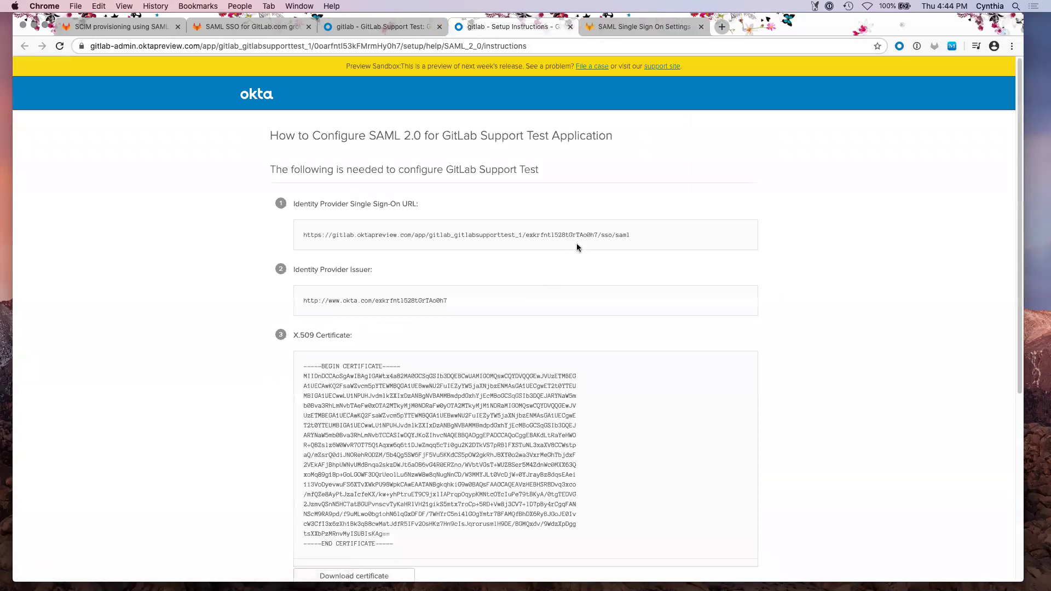
{"action": "left_click_drag", "start_coordinate": [639, 234], "coordinate": [303, 236]}
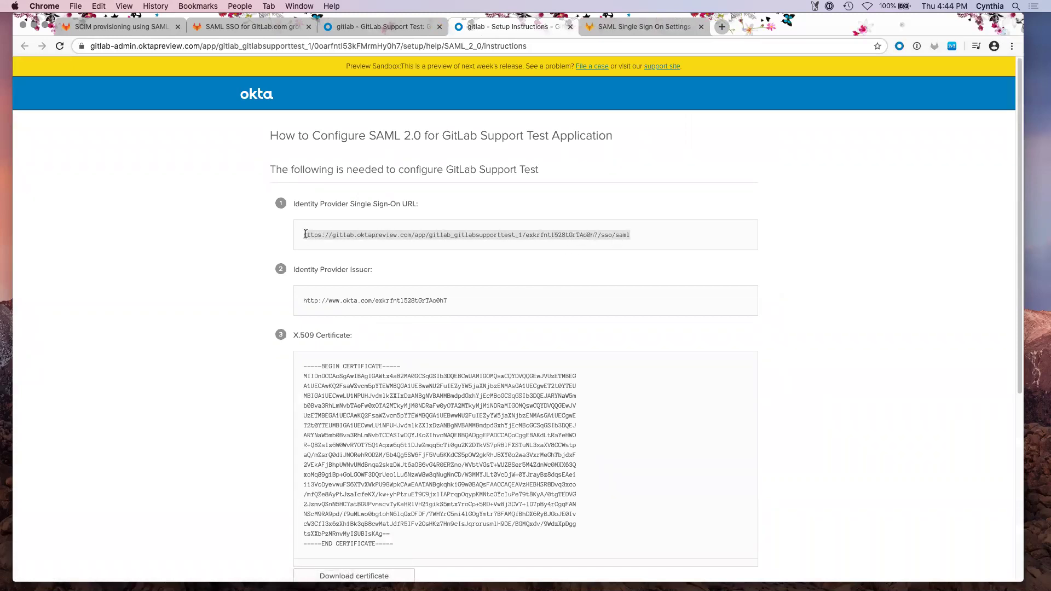
{"action": "key", "text": "super+c"}
Step: Paste Okta's SSO URL into GitLab's identity provider single sign on URL and enable SAML authentication
{"action": "left_click", "coordinate": [636, 28]}
{"action": "scroll", "coordinate": [706, 344], "scroll_direction": "down", "scroll_amount": 5}
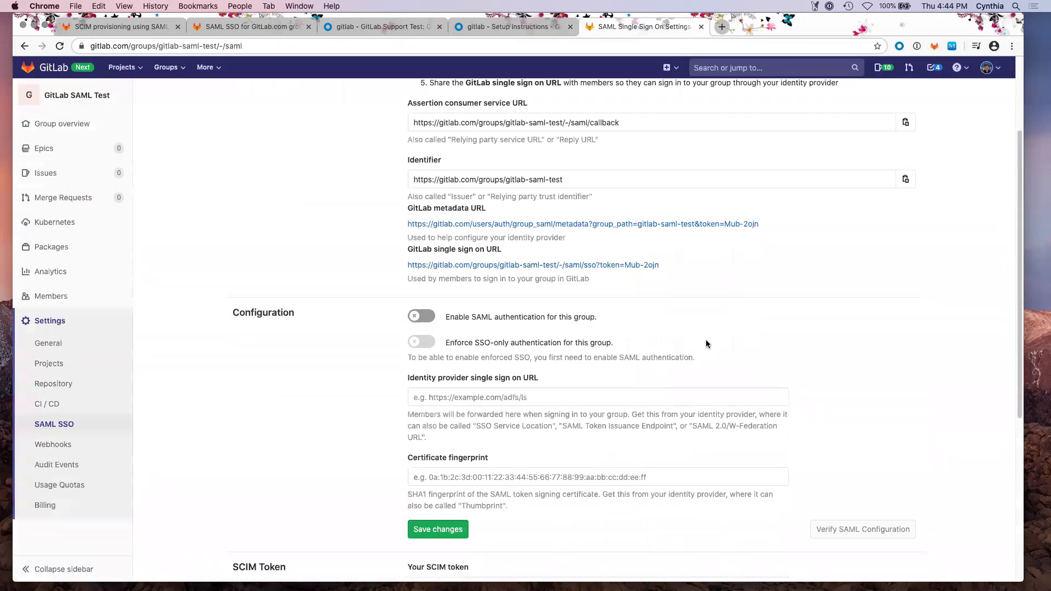
{"action": "left_click", "coordinate": [488, 399]}
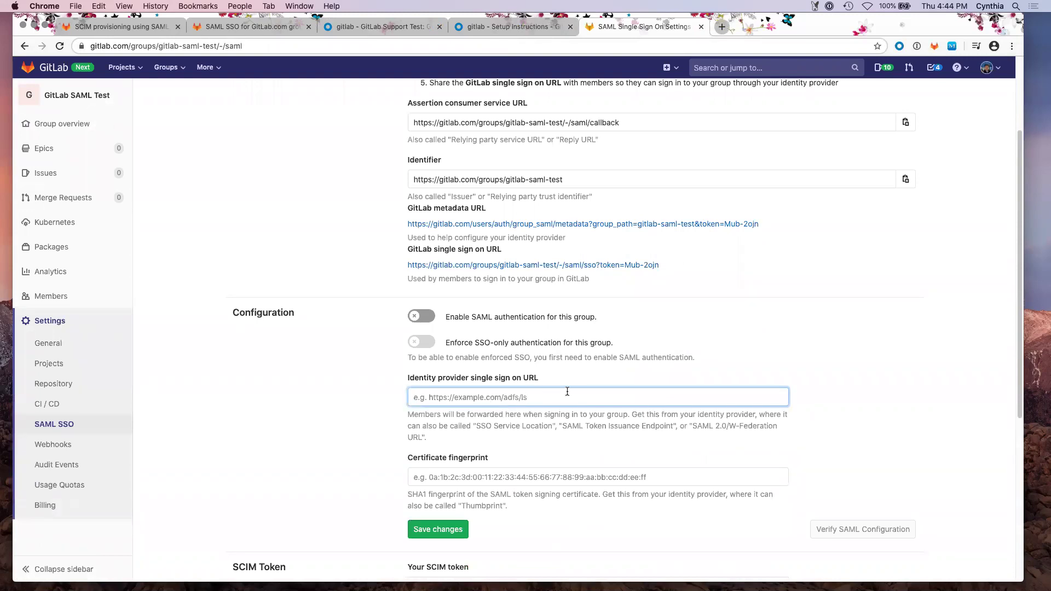
{"action": "key", "text": "super+v"}
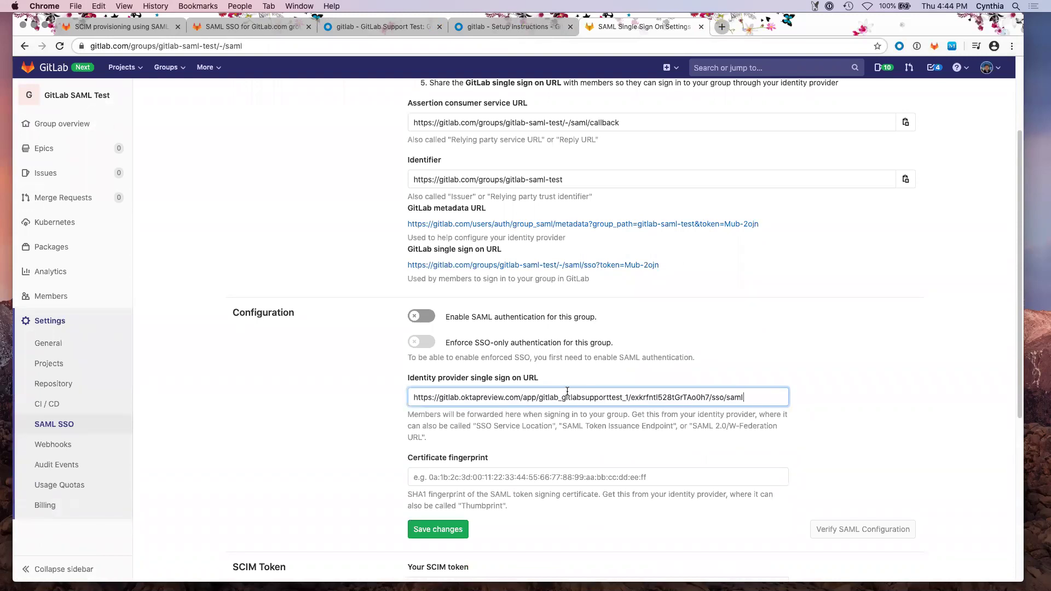
{"action": "left_click", "coordinate": [427, 317]}
{"action": "scroll", "coordinate": [612, 373], "scroll_direction": "down", "scroll_amount": 2}
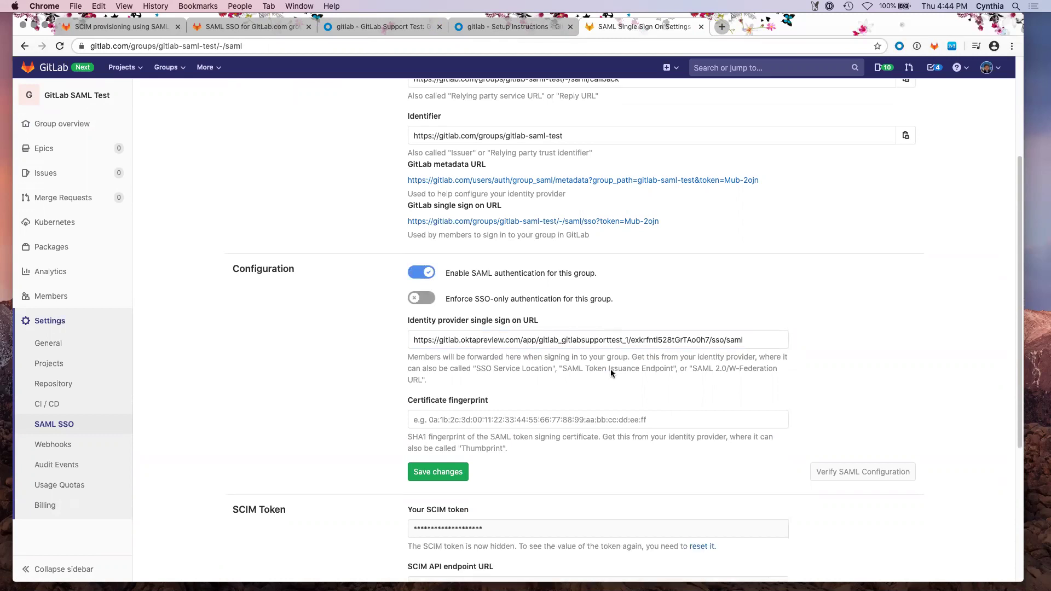
{"action": "scroll", "coordinate": [612, 374], "scroll_direction": "down", "scroll_amount": 1}
{"action": "scroll", "coordinate": [611, 374], "scroll_direction": "down", "scroll_amount": 1}
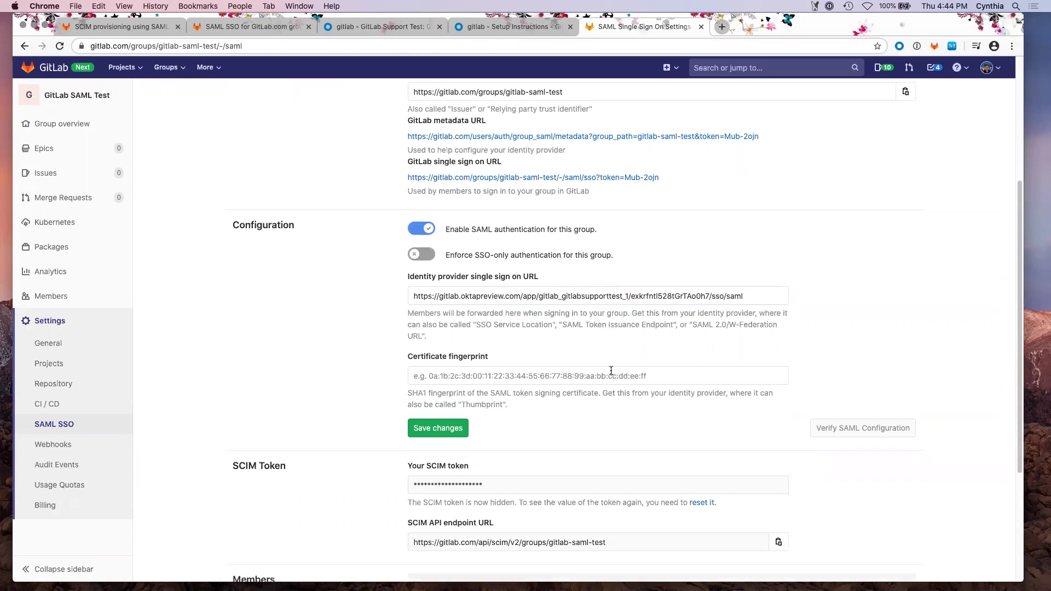
{"action": "left_click", "coordinate": [502, 26]}
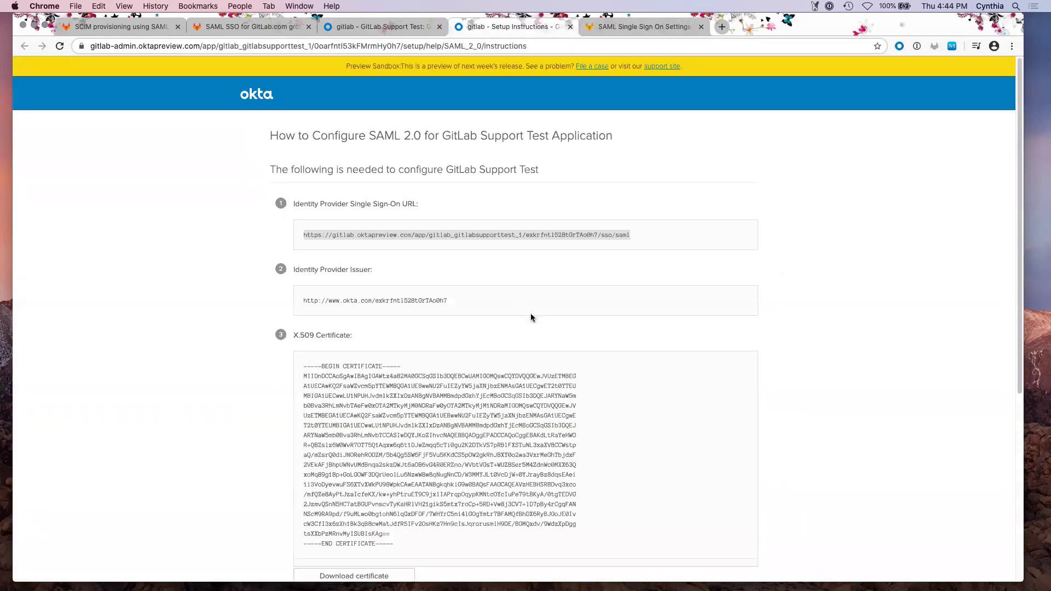
{"action": "scroll", "coordinate": [531, 318], "scroll_direction": "down", "scroll_amount": 1}
{"action": "scroll", "coordinate": [530, 317], "scroll_direction": "down", "scroll_amount": 2}
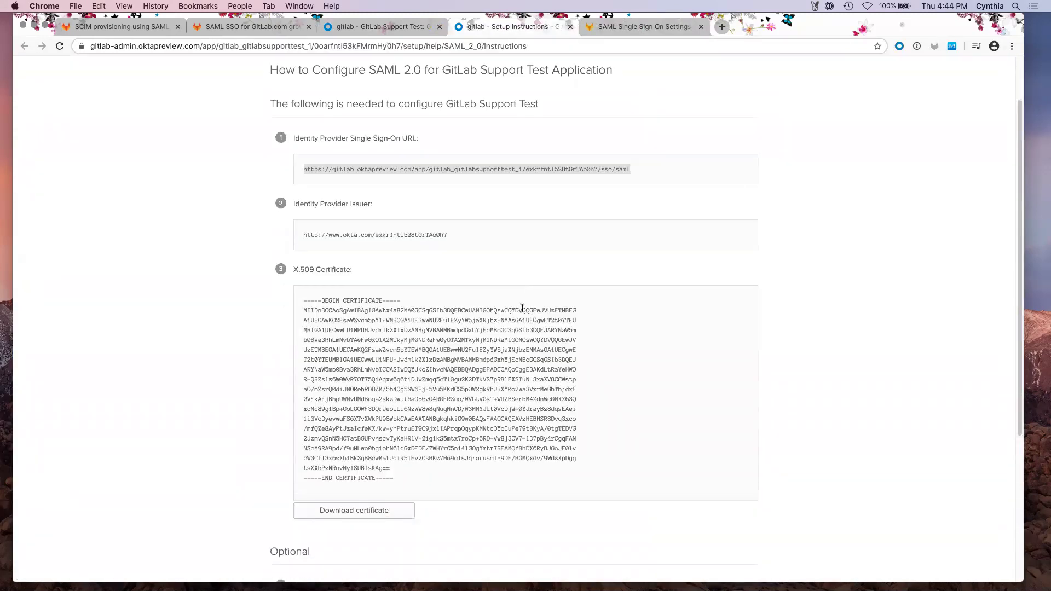
{"action": "scroll", "coordinate": [458, 381], "scroll_direction": "down", "scroll_amount": 1}
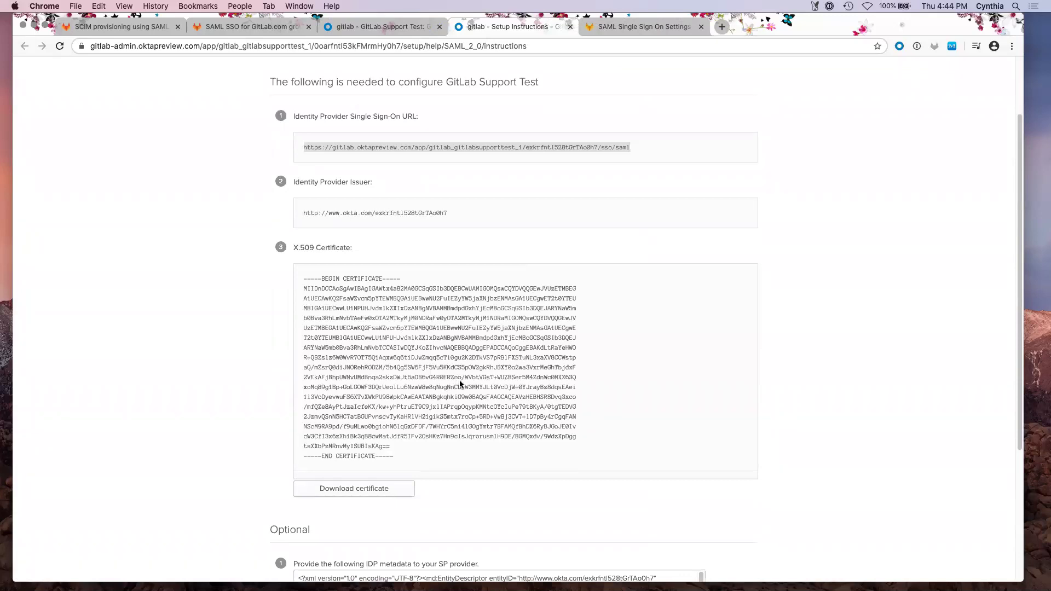
Step: Download Okta's okta.cert and view its SHA-1 fingerprint in Keychain Access
{"action": "left_click", "coordinate": [396, 495]}
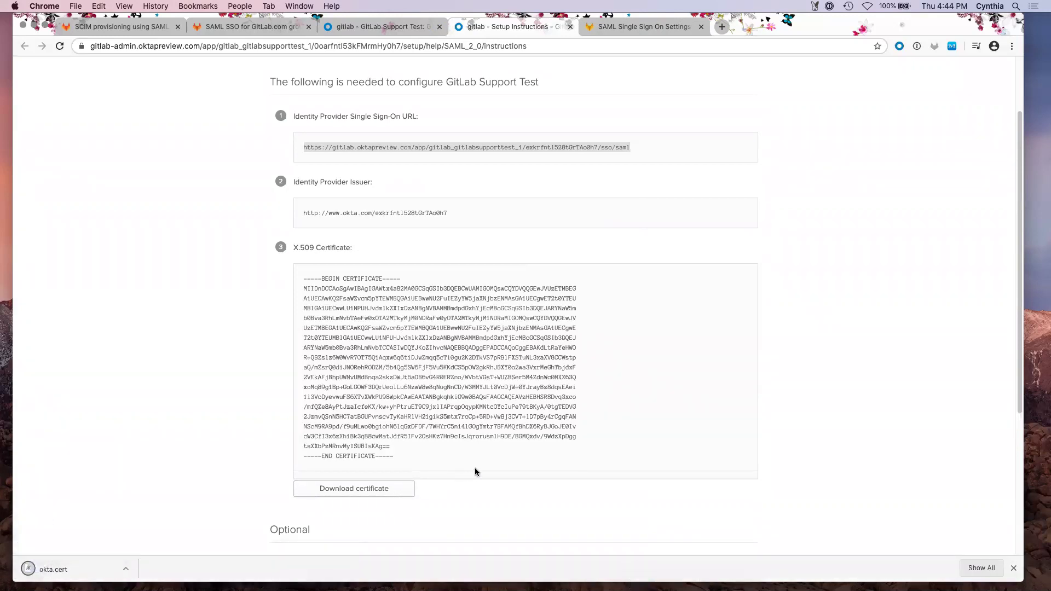
{"action": "left_click", "coordinate": [98, 572]}
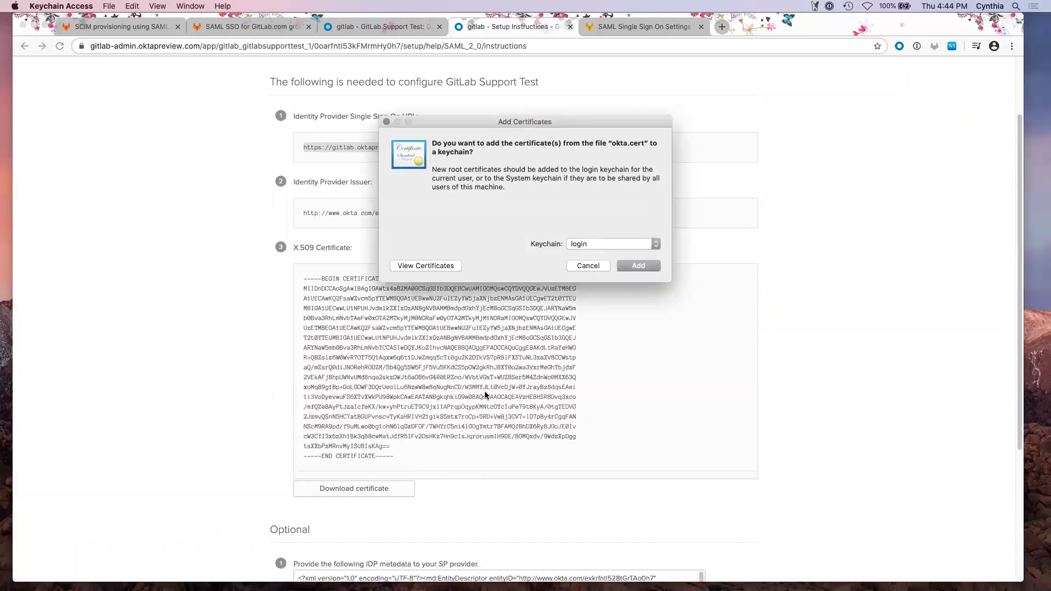
{"action": "left_click", "coordinate": [420, 267]}
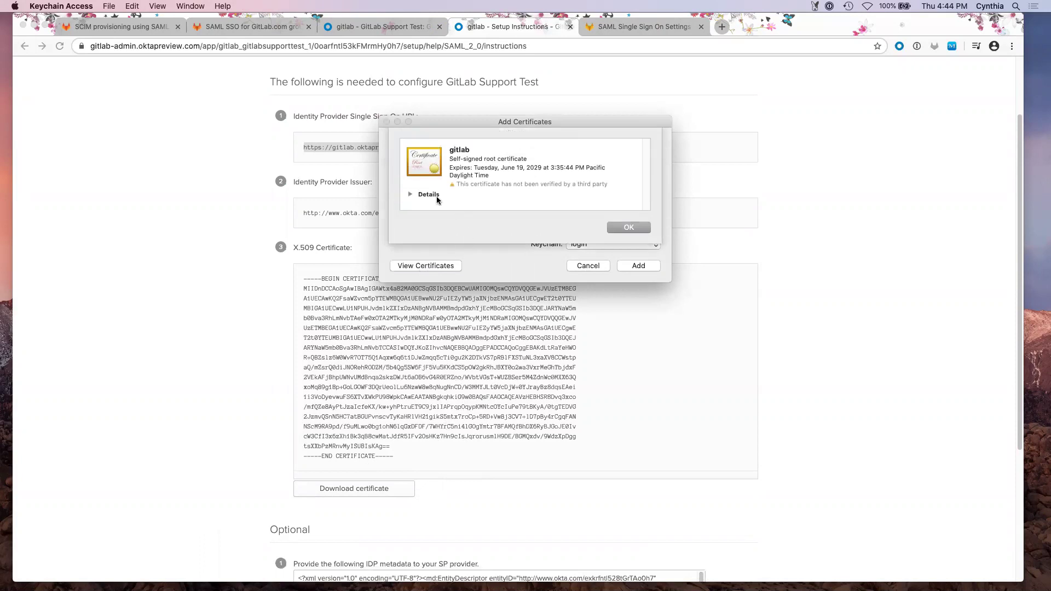
{"action": "left_click", "coordinate": [411, 194]}
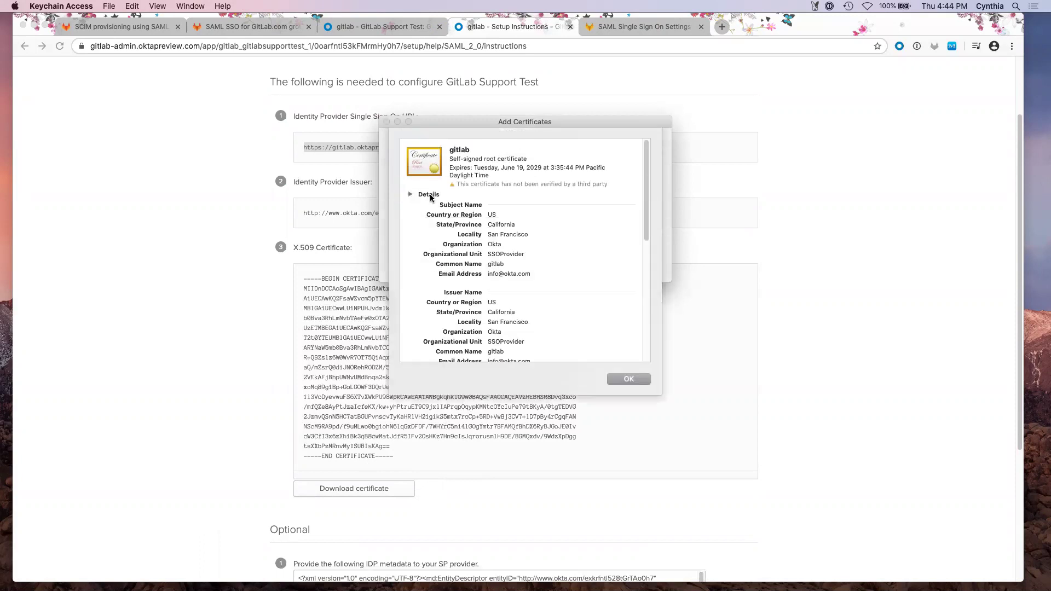
{"action": "scroll", "coordinate": [547, 243], "scroll_direction": "down", "scroll_amount": 1}
{"action": "scroll", "coordinate": [546, 243], "scroll_direction": "down", "scroll_amount": 5}
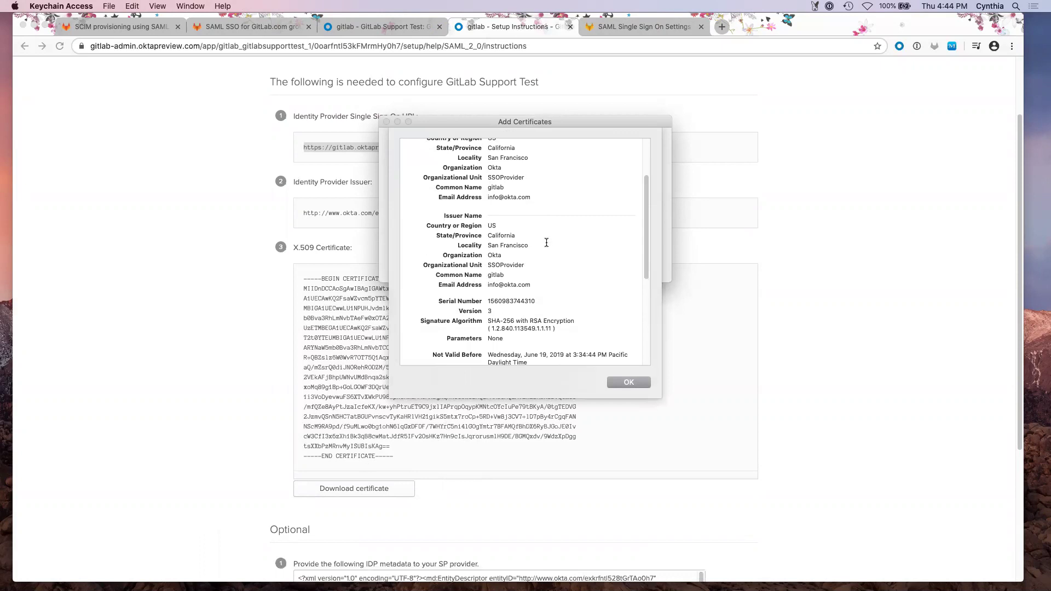
{"action": "scroll", "coordinate": [546, 242], "scroll_direction": "down", "scroll_amount": 4}
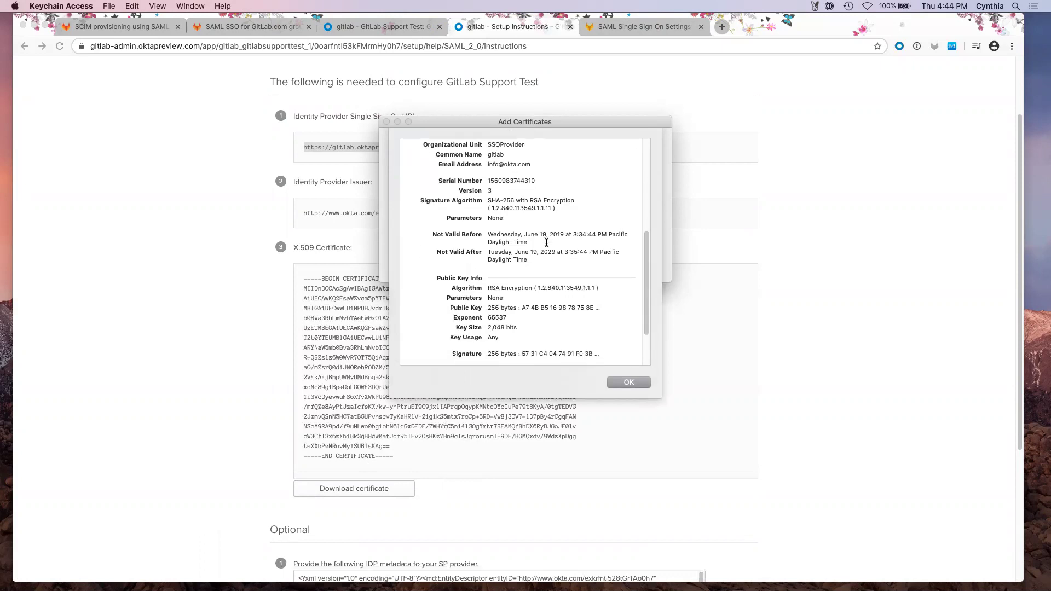
{"action": "scroll", "coordinate": [546, 242], "scroll_direction": "down", "scroll_amount": 1}
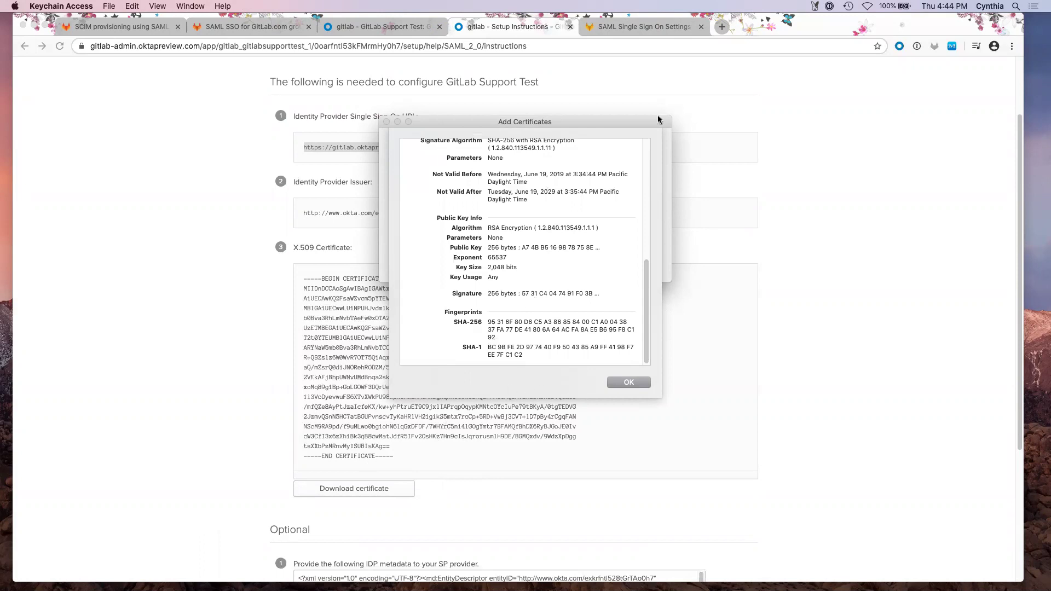
{"action": "left_click", "coordinate": [629, 30]}
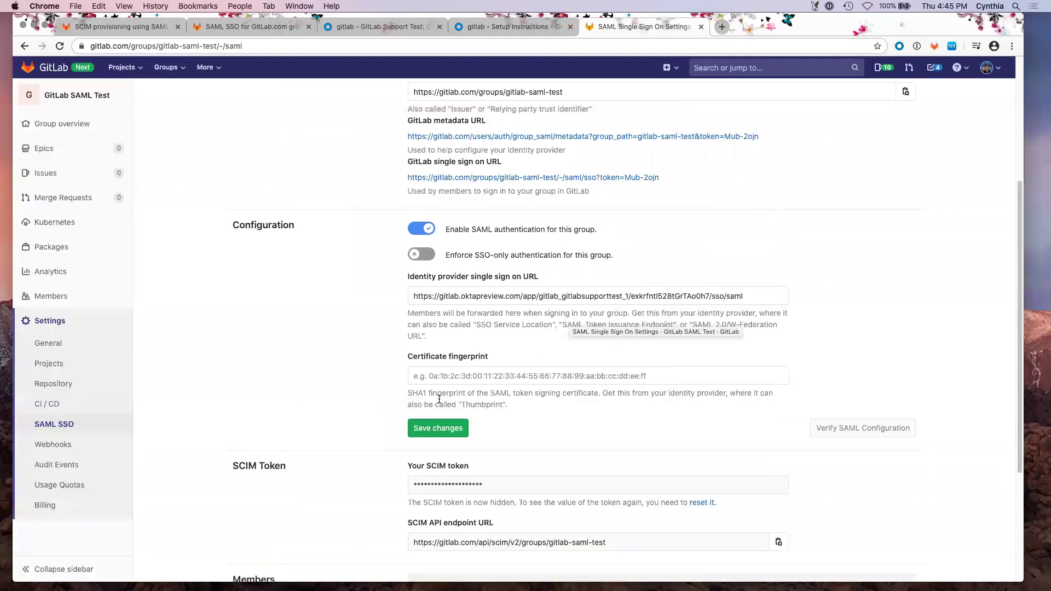
Step: Paste the Okta certificate's SHA-1 fingerprint into GitLab's Certificate fingerprint field and save
{"action": "left_click_drag", "start_coordinate": [405, 397], "coordinate": [448, 395]}
{"action": "left_click", "coordinate": [475, 395]}
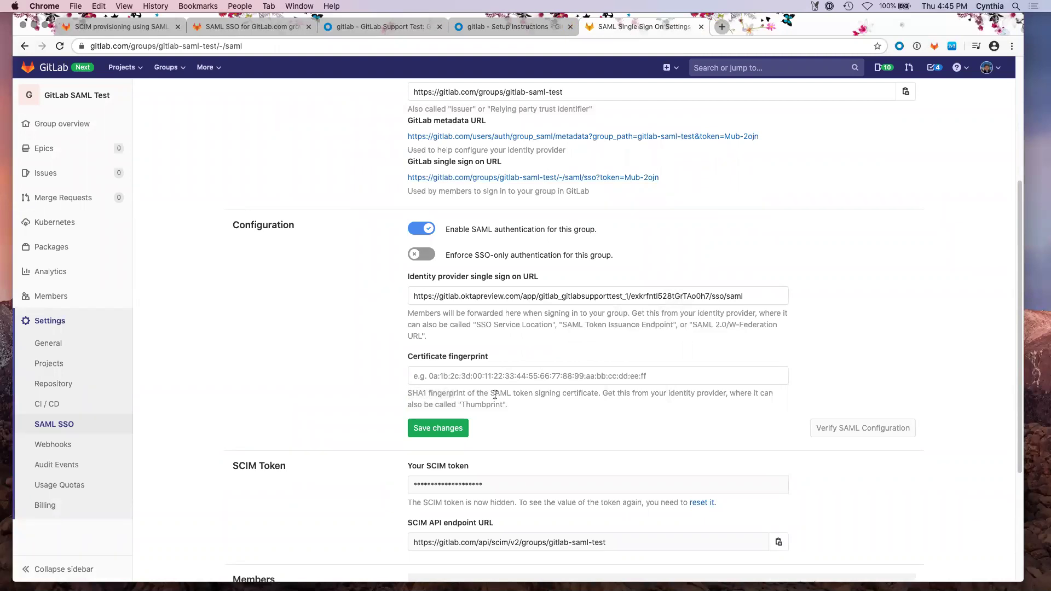
{"action": "key", "text": "ctrl+Tab"}
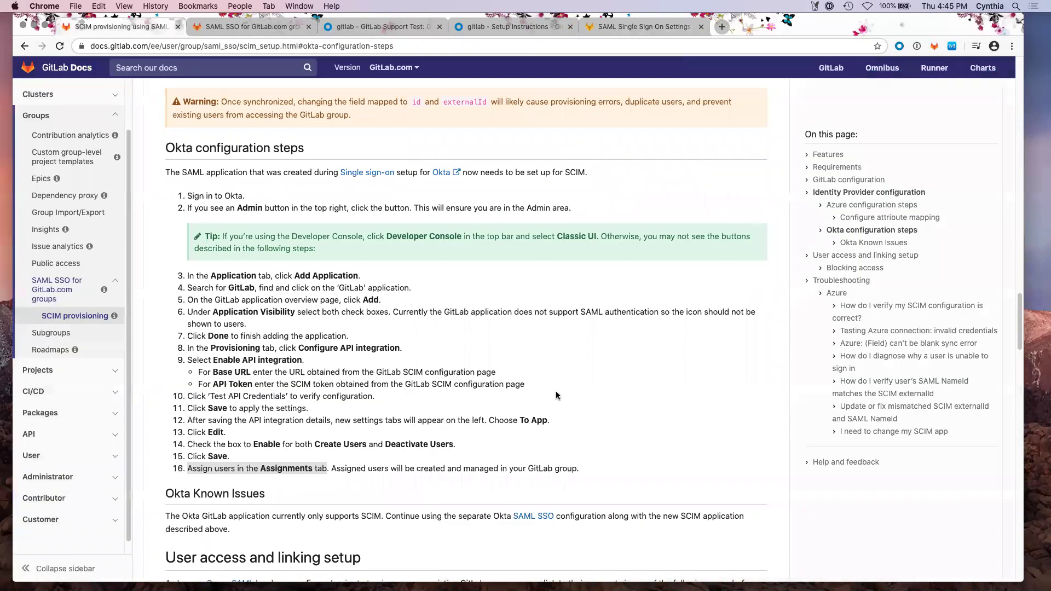
{"action": "key", "text": "ctrl+shift+Tab"}
{"action": "key", "text": "super+Tab"}
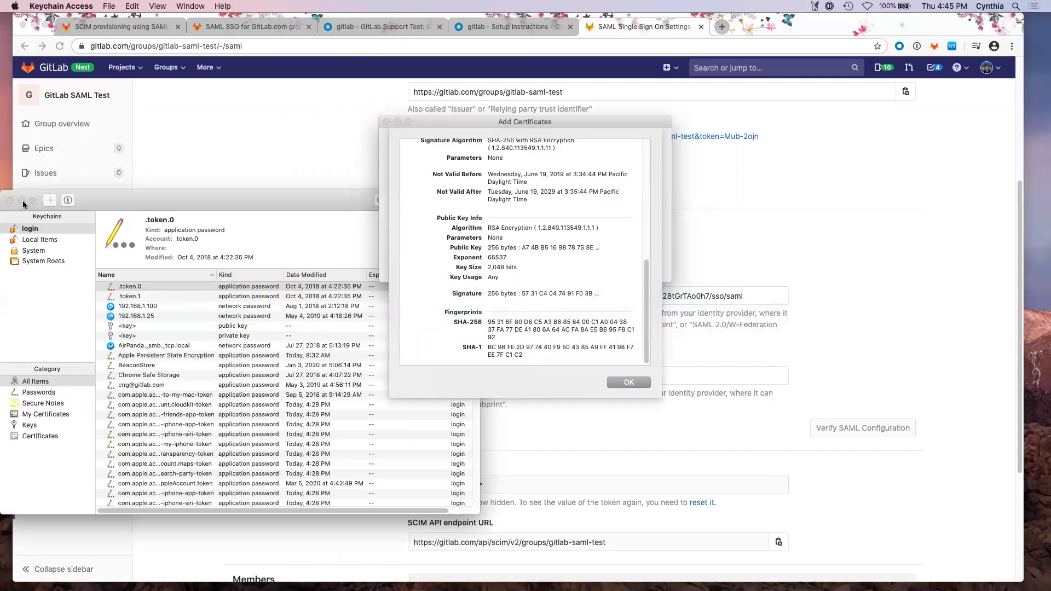
{"action": "left_click_drag", "start_coordinate": [524, 355], "coordinate": [487, 347]}
{"action": "key", "text": "super+c"}
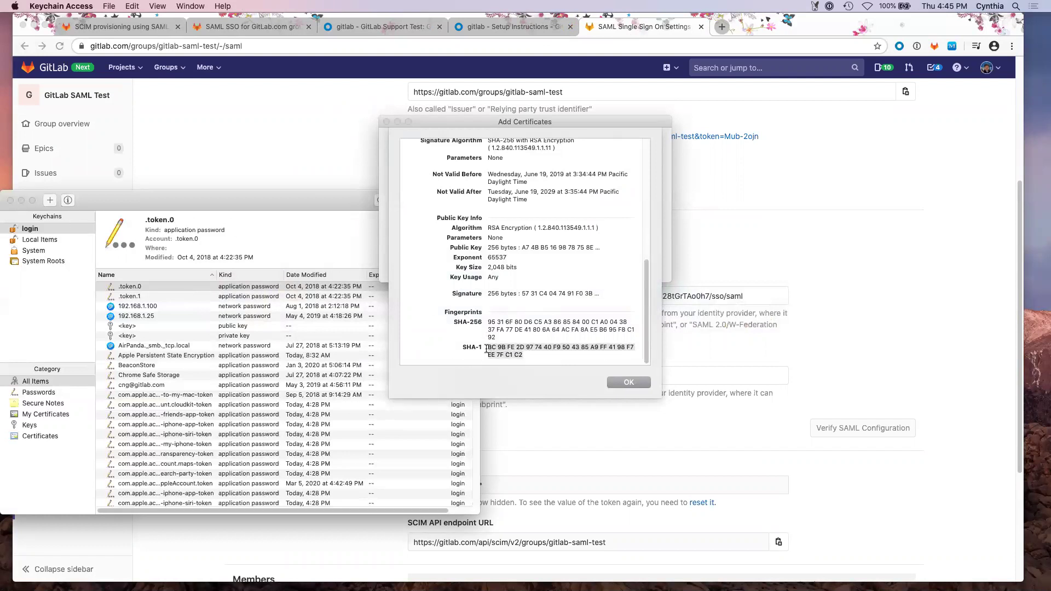
{"action": "left_click", "coordinate": [731, 328]}
{"action": "left_click", "coordinate": [611, 379]}
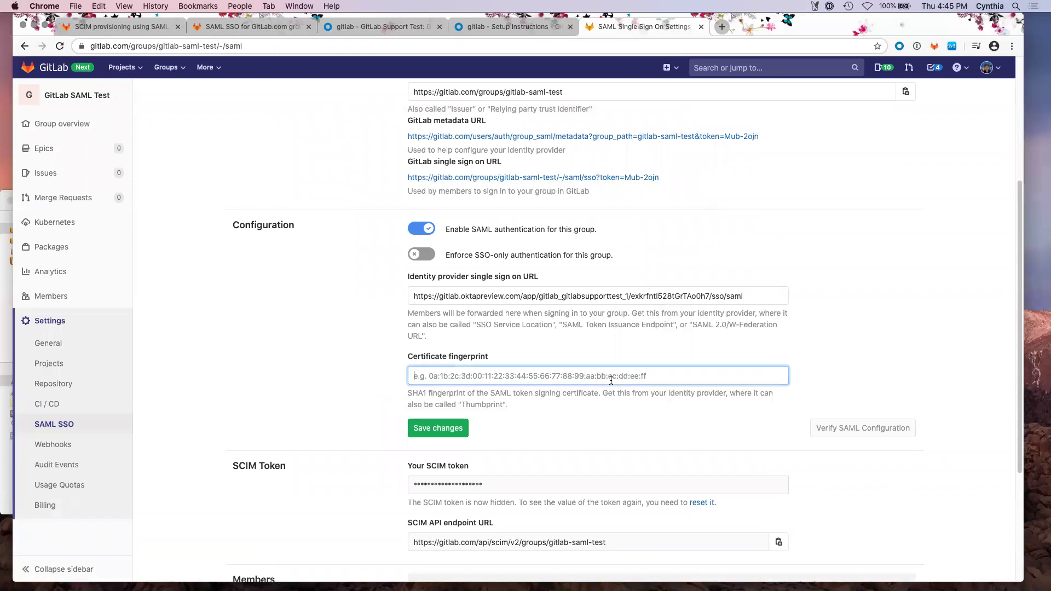
{"action": "key", "text": "super+v"}
{"action": "left_click", "coordinate": [444, 435]}
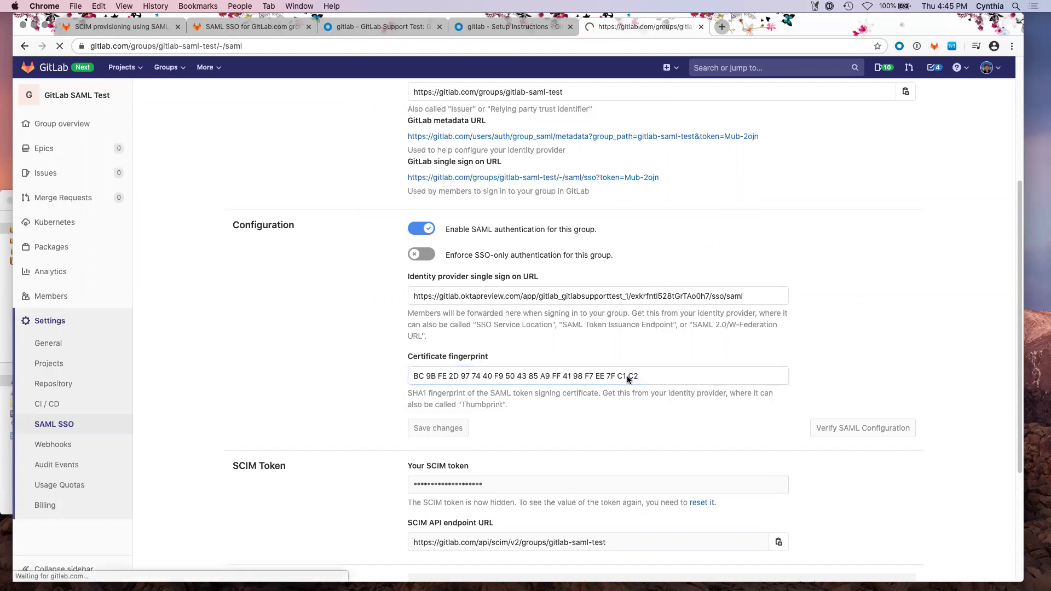
Step: Verify the SAML configuration, see the user-not-assigned error, and reload the SAML SSO page
{"action": "scroll", "coordinate": [628, 379], "scroll_direction": "down", "scroll_amount": 5}
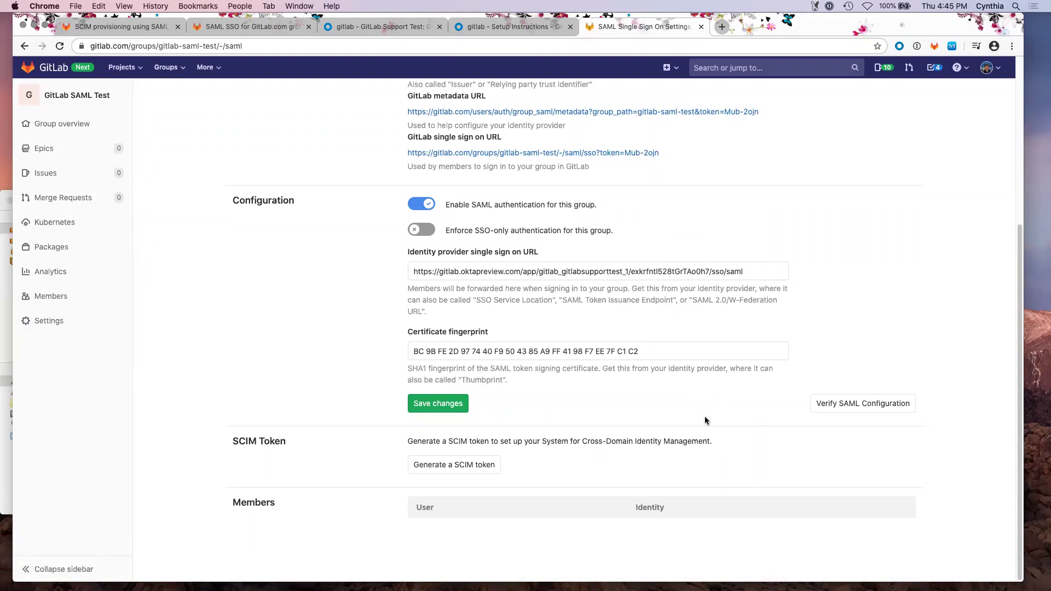
{"action": "left_click", "coordinate": [867, 405]}
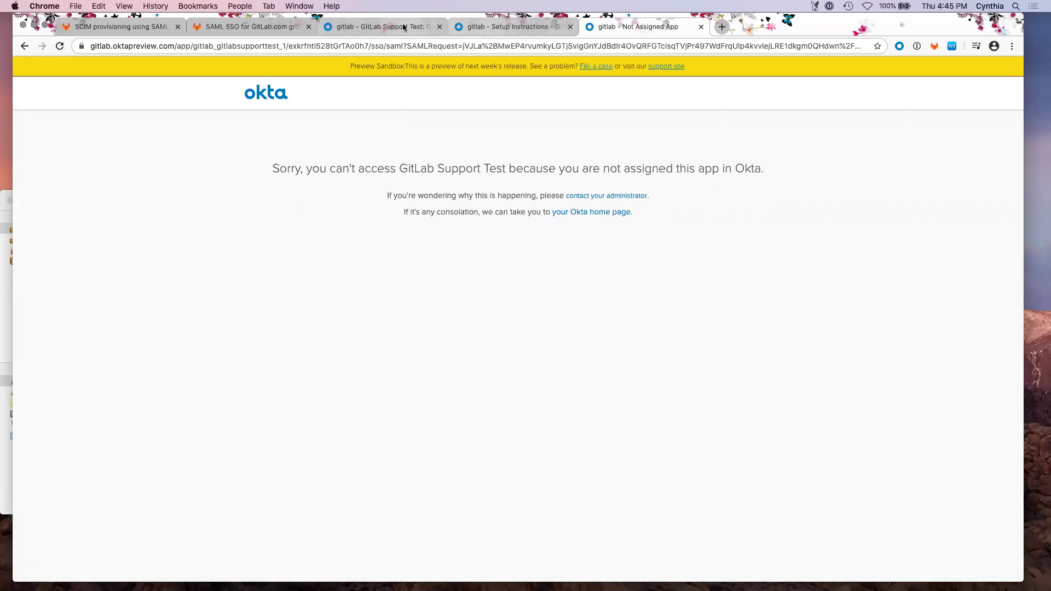
{"action": "key", "text": "super+bracketleft"}
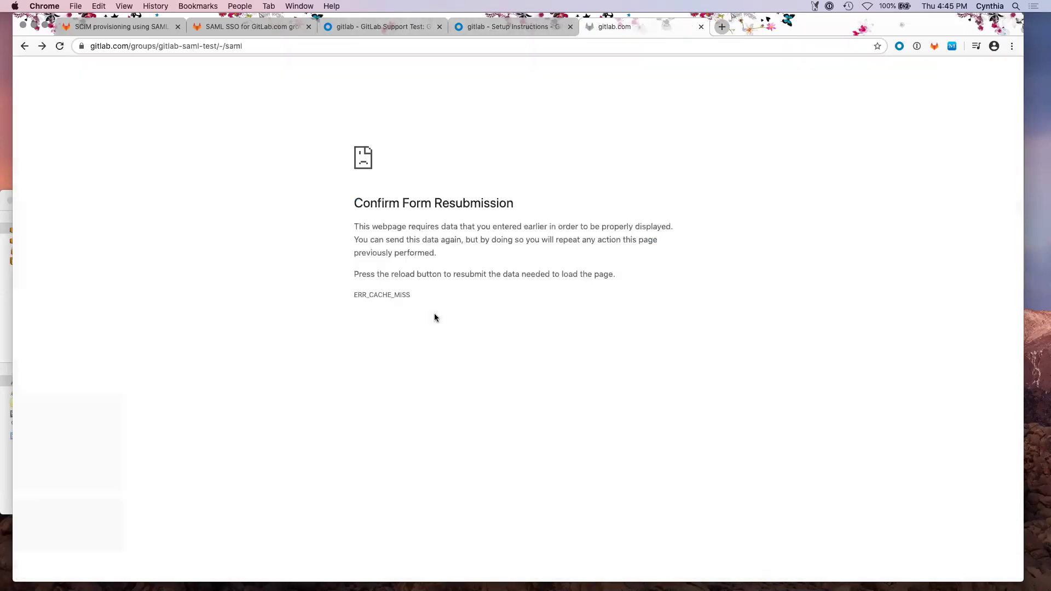
{"action": "right_click", "coordinate": [24, 45]}
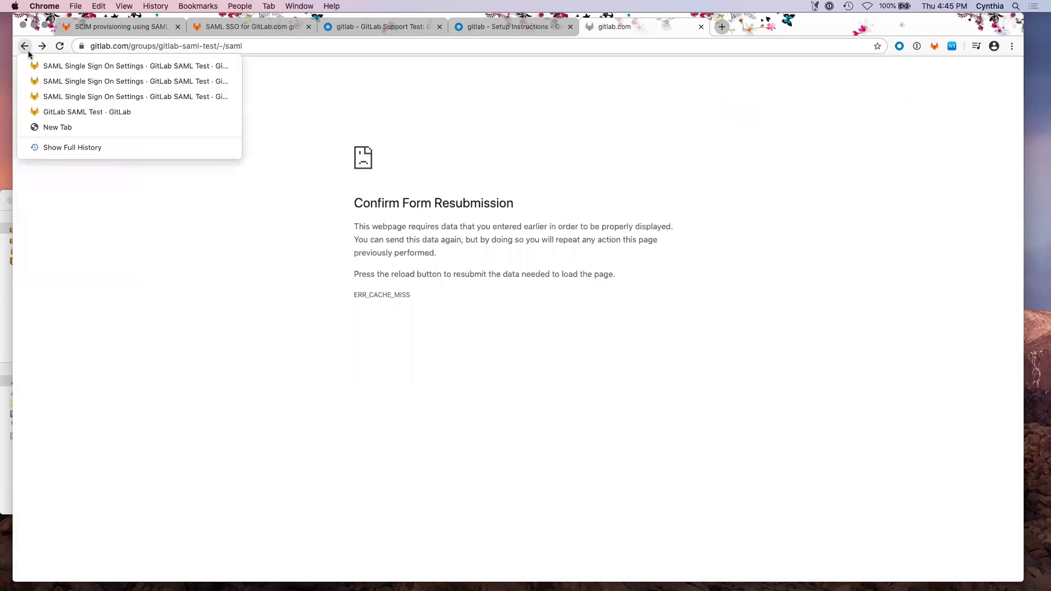
{"action": "left_click", "coordinate": [307, 47]}
{"action": "left_click", "coordinate": [307, 47]}
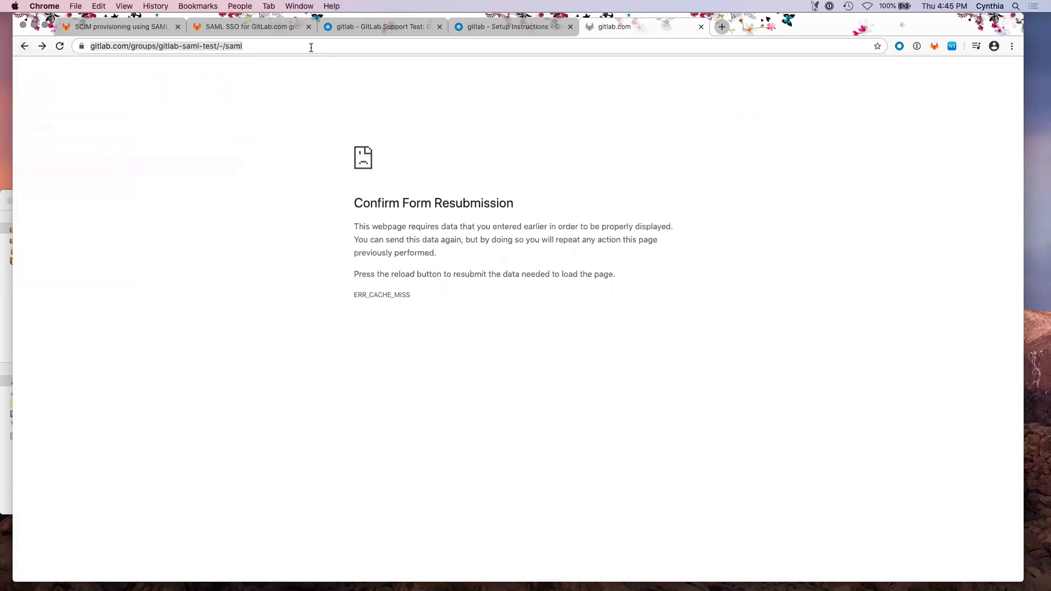
{"action": "key", "text": "Return"}
Step: Assign the GitLab Support Test app to the user found by searching their name
{"action": "left_click", "coordinate": [403, 25]}
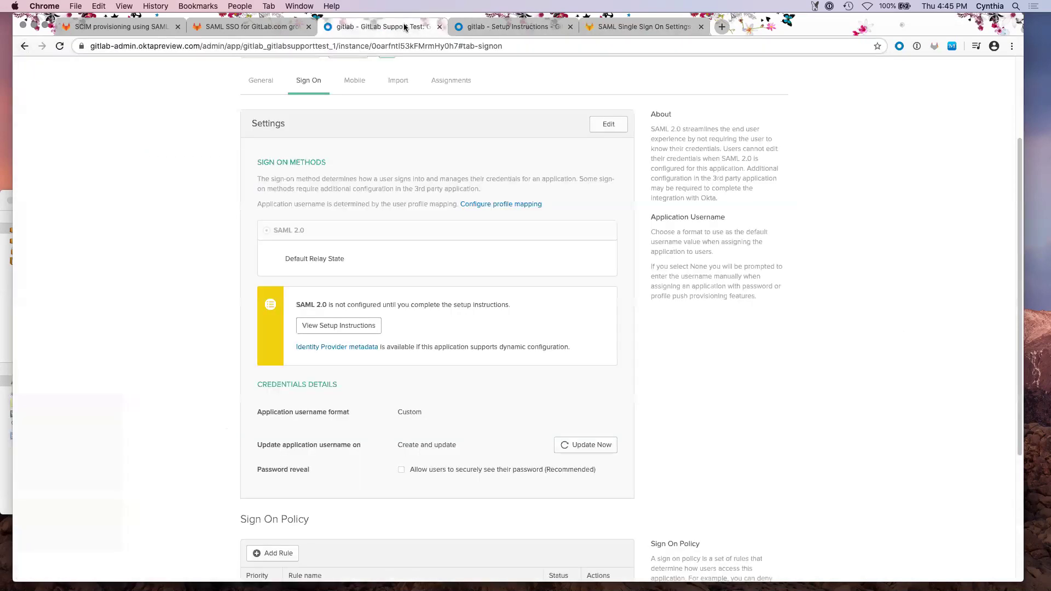
{"action": "scroll", "coordinate": [429, 149], "scroll_direction": "up", "scroll_amount": 3}
{"action": "left_click", "coordinate": [452, 192]}
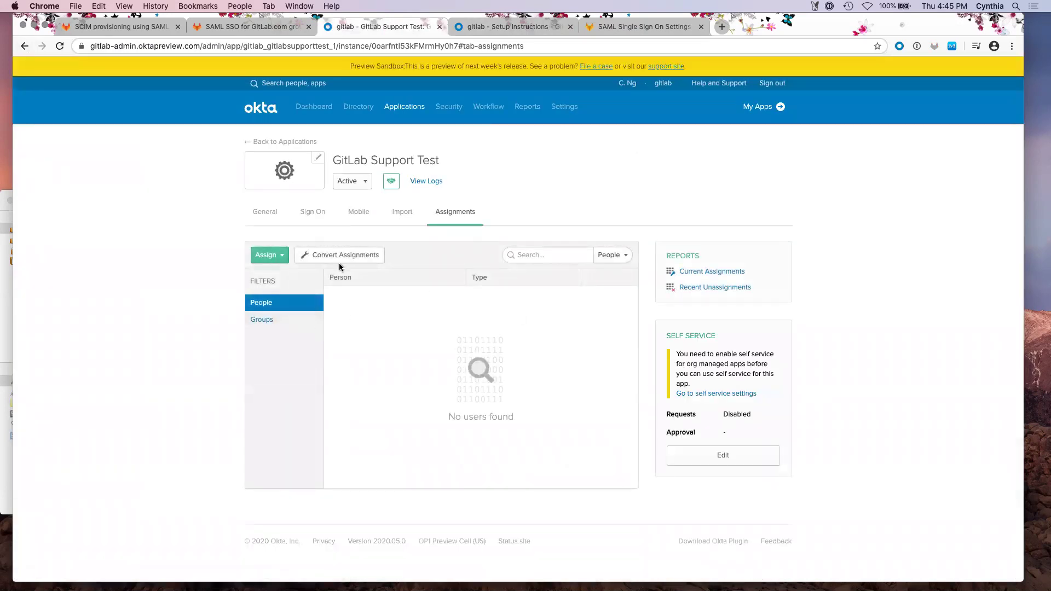
{"action": "left_click", "coordinate": [267, 255]}
{"action": "left_click", "coordinate": [268, 272]}
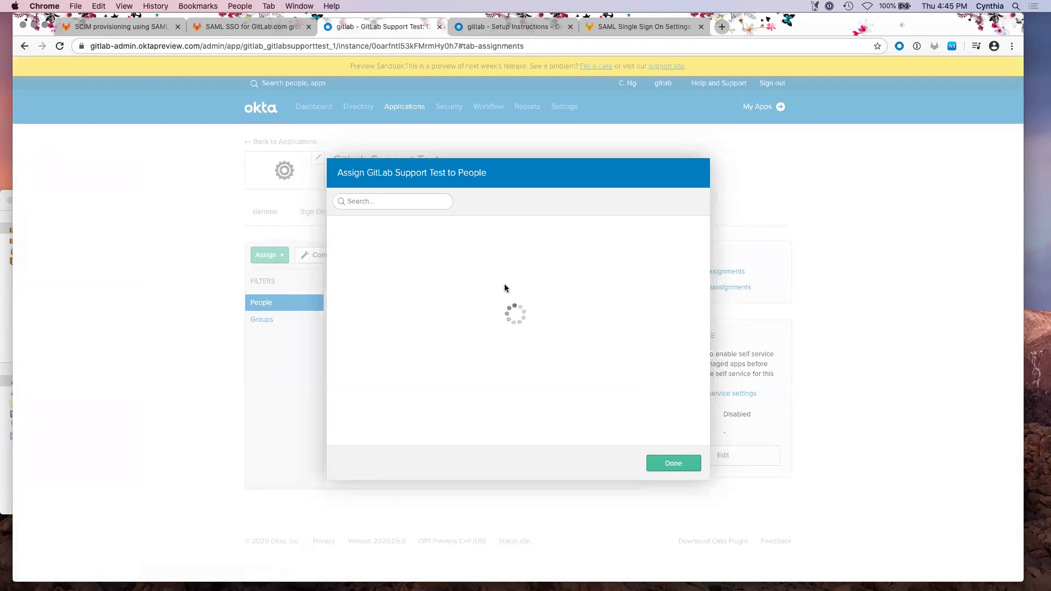
{"action": "scroll", "coordinate": [573, 341], "scroll_direction": "down", "scroll_amount": 1}
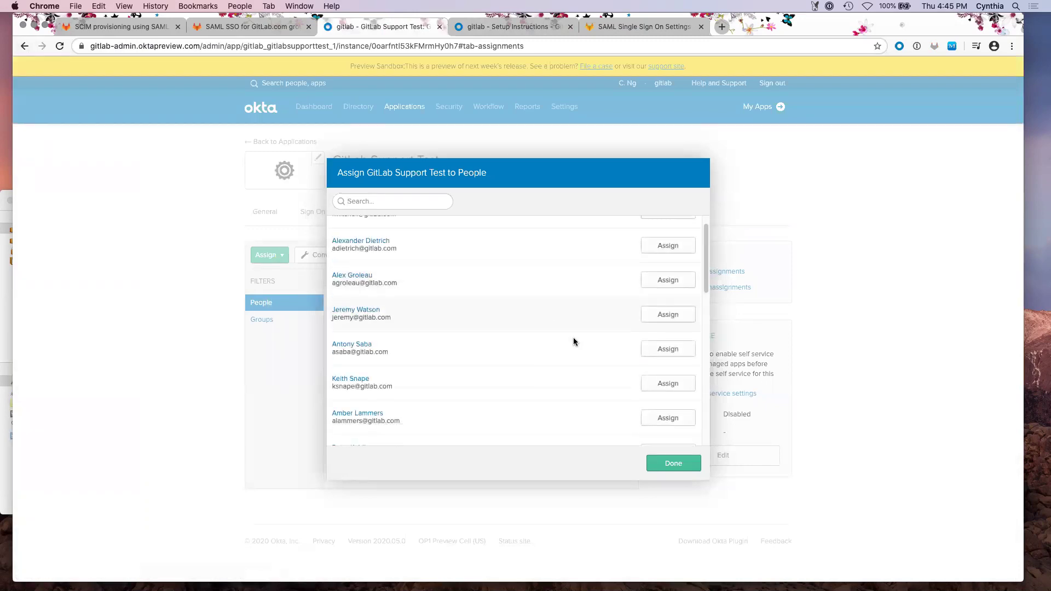
{"action": "type", "text": "cynthia"}
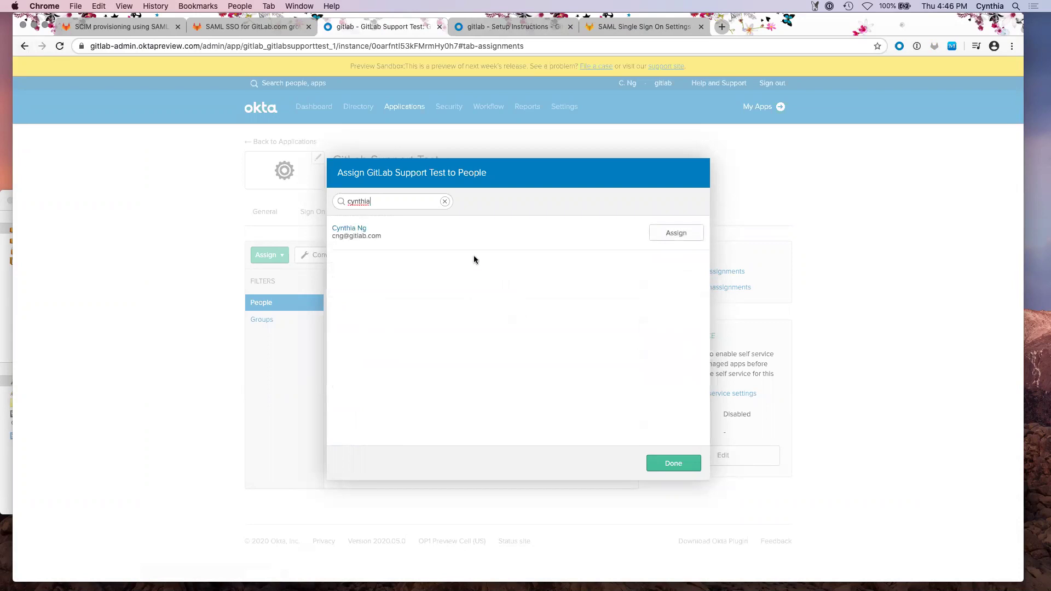
{"action": "left_click", "coordinate": [691, 236]}
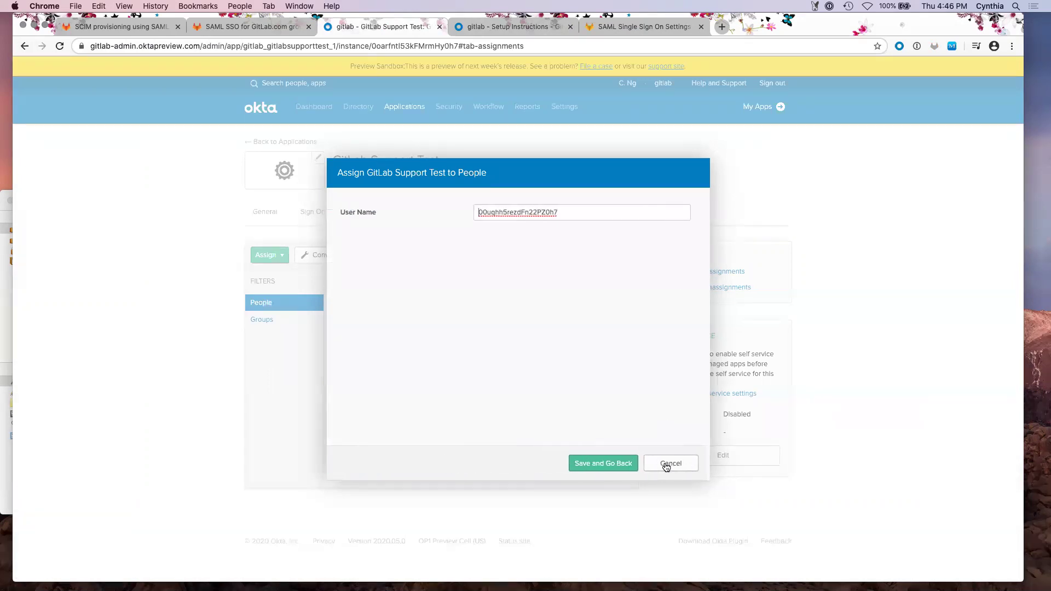
{"action": "left_click", "coordinate": [598, 463]}
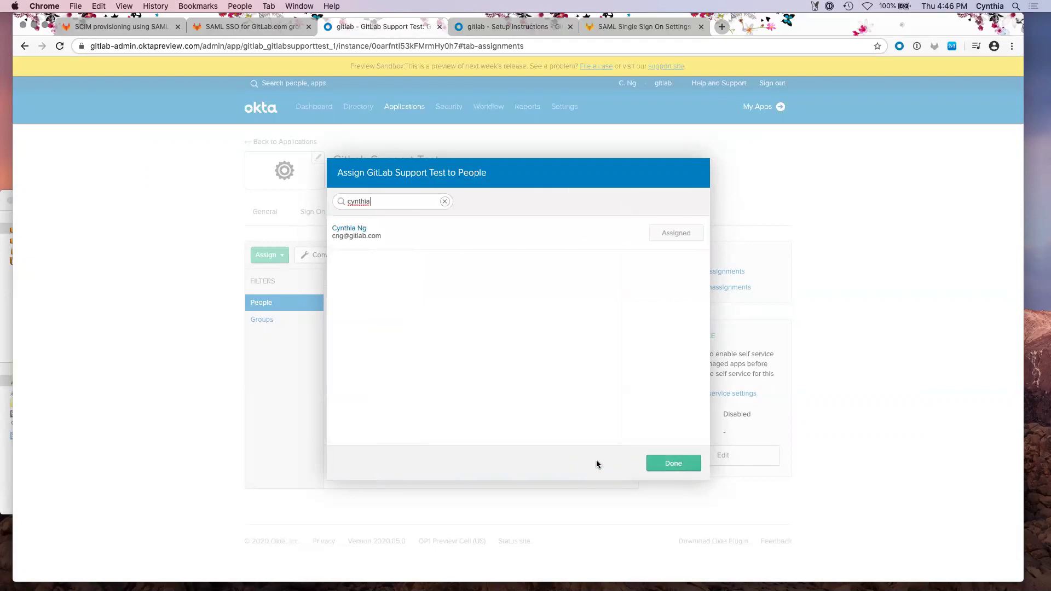
{"action": "left_click", "coordinate": [662, 465]}
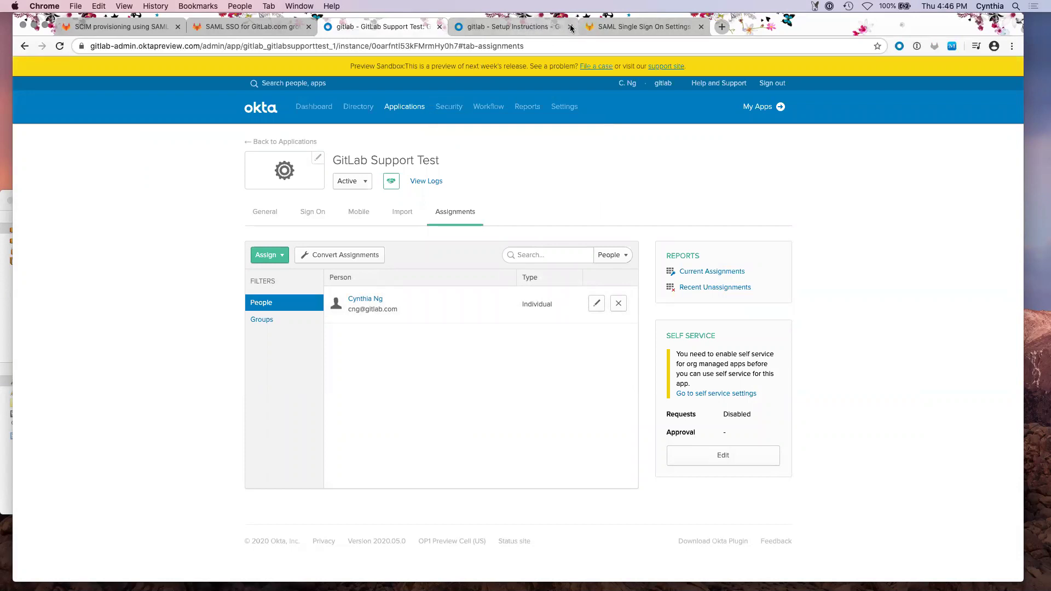
{"action": "left_click", "coordinate": [561, 24]}
Step: Re-run Verify SAML Configuration to get a Valid SAML Response with the NameID
{"action": "left_click", "coordinate": [570, 26]}
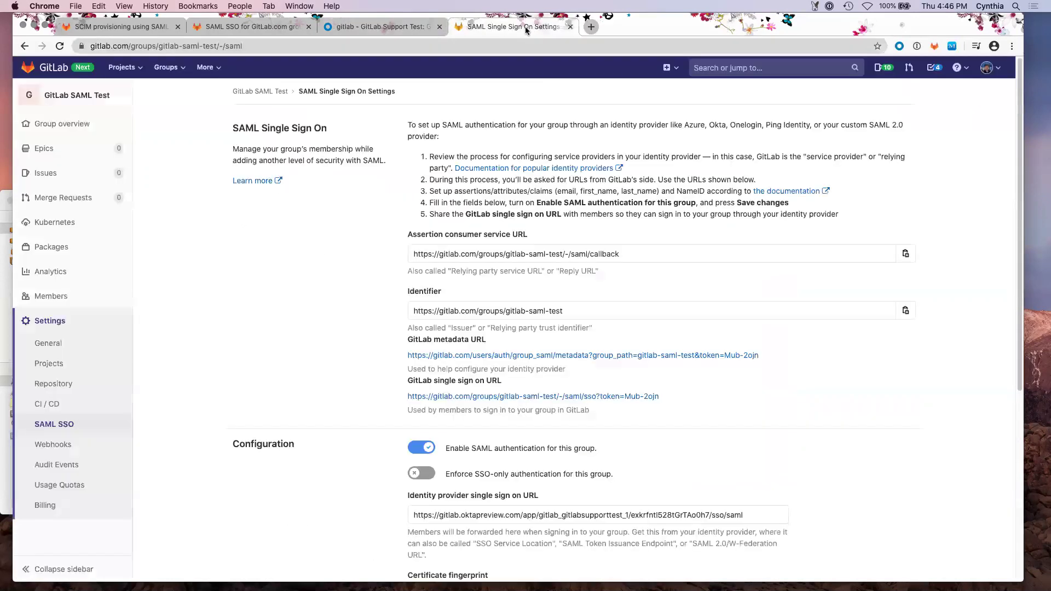
{"action": "scroll", "coordinate": [807, 440], "scroll_direction": "down", "scroll_amount": 5}
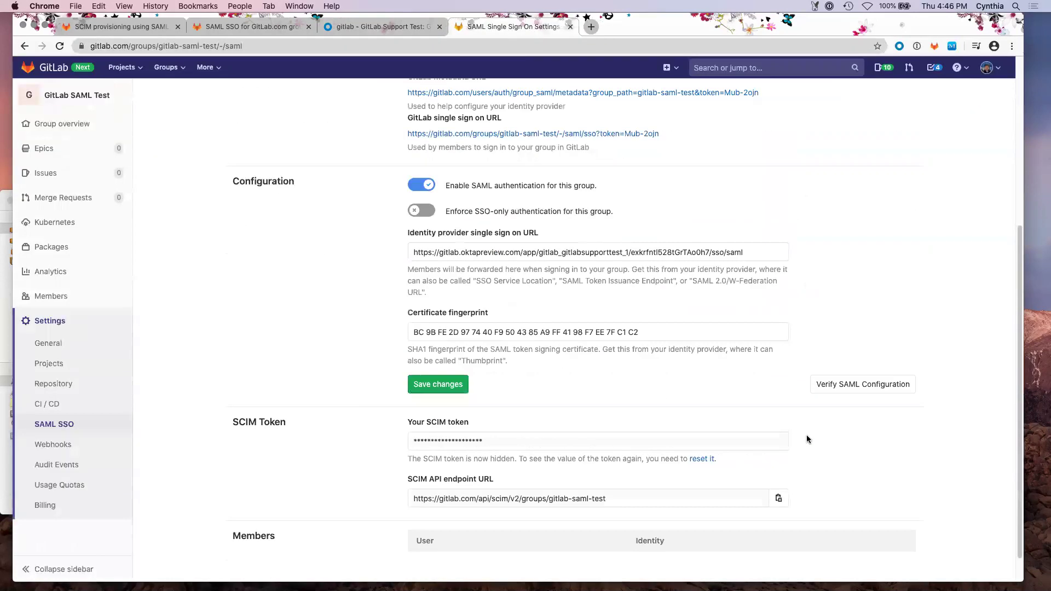
{"action": "left_click", "coordinate": [874, 384]}
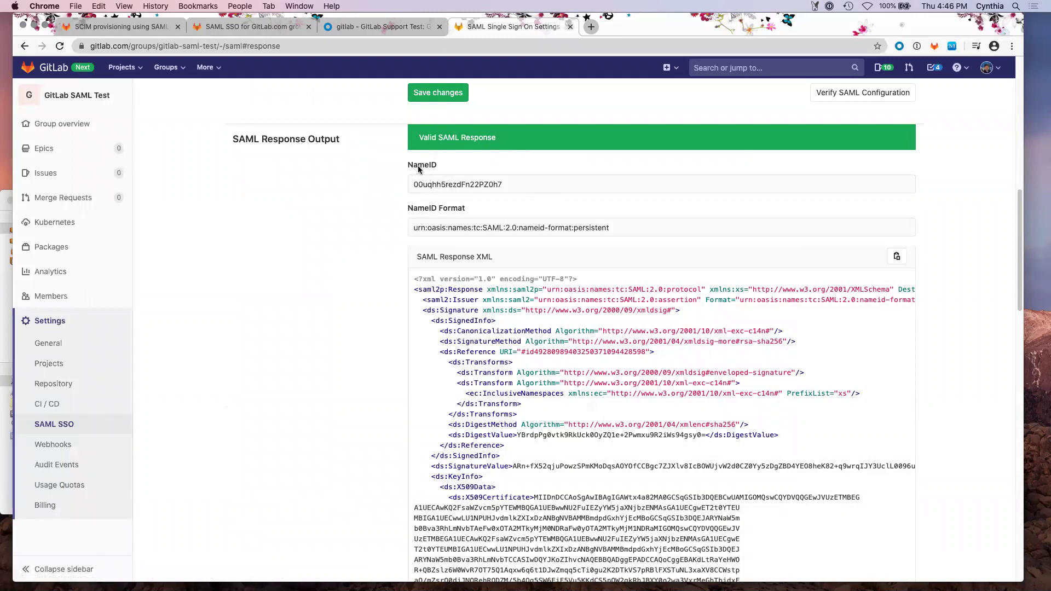
{"action": "left_click_drag", "start_coordinate": [504, 186], "coordinate": [407, 190]}
{"action": "left_click", "coordinate": [370, 234]}
Step: Review the SAML Response Output, its persistent NameID format and the response XML
{"action": "scroll", "coordinate": [383, 246], "scroll_direction": "down", "scroll_amount": 3}
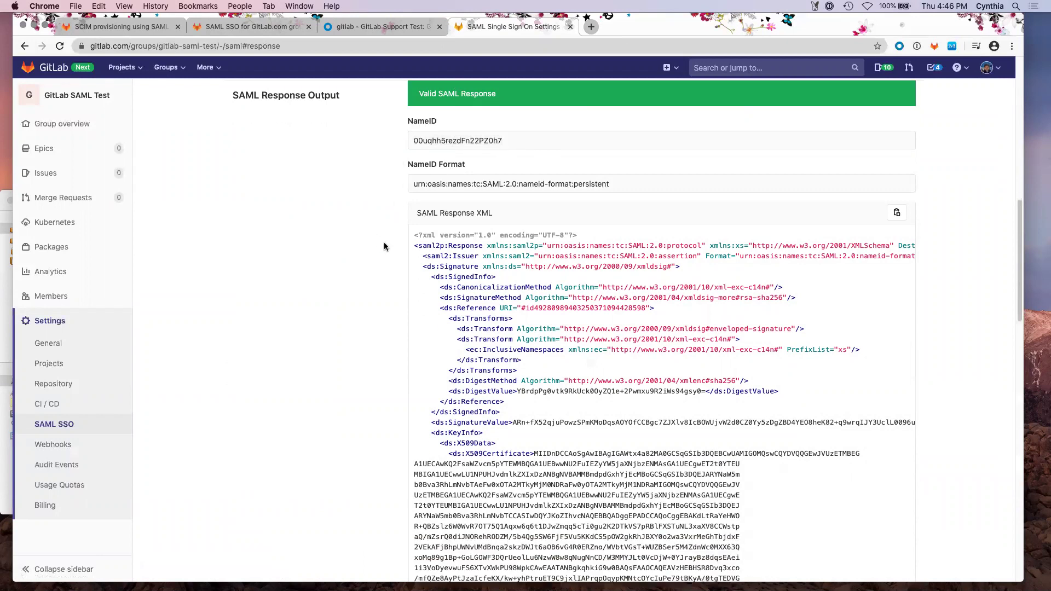
{"action": "scroll", "coordinate": [383, 242], "scroll_direction": "down", "scroll_amount": 2}
{"action": "scroll", "coordinate": [399, 235], "scroll_direction": "up", "scroll_amount": 5}
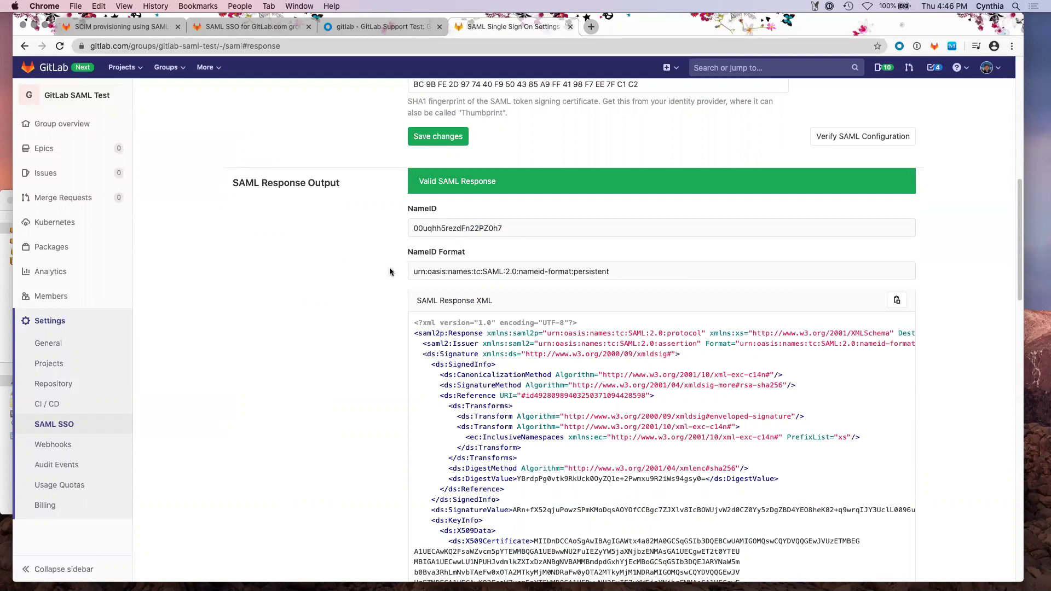
{"action": "scroll", "coordinate": [390, 272], "scroll_direction": "down", "scroll_amount": 1}
{"action": "scroll", "coordinate": [390, 272], "scroll_direction": "down", "scroll_amount": 3}
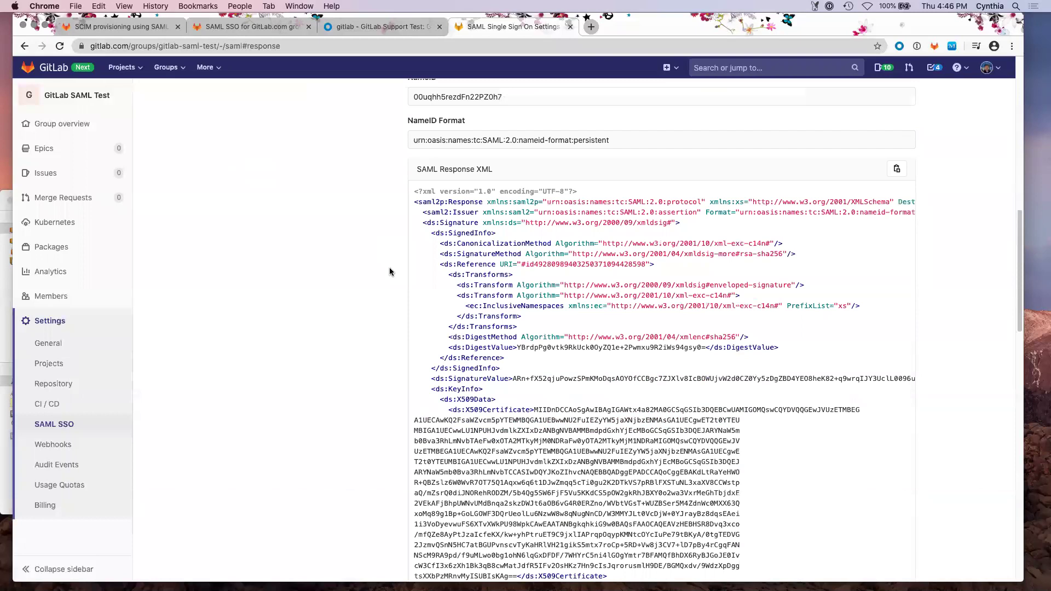
{"action": "scroll", "coordinate": [390, 272], "scroll_direction": "down", "scroll_amount": 1}
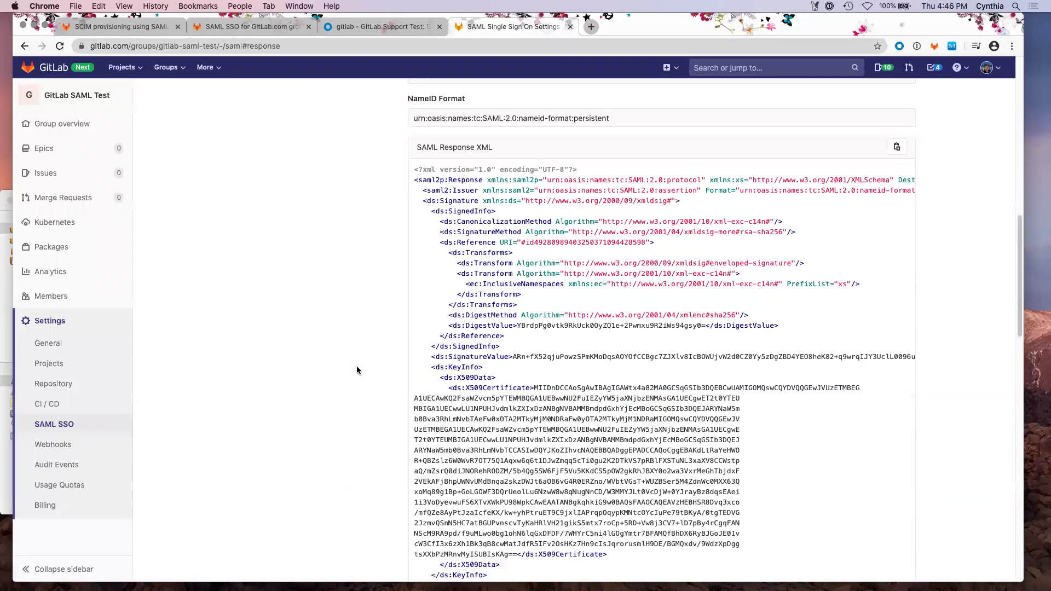
{"action": "scroll", "coordinate": [313, 356], "scroll_direction": "down", "scroll_amount": 10}
{"action": "scroll", "coordinate": [314, 360], "scroll_direction": "down", "scroll_amount": 15}
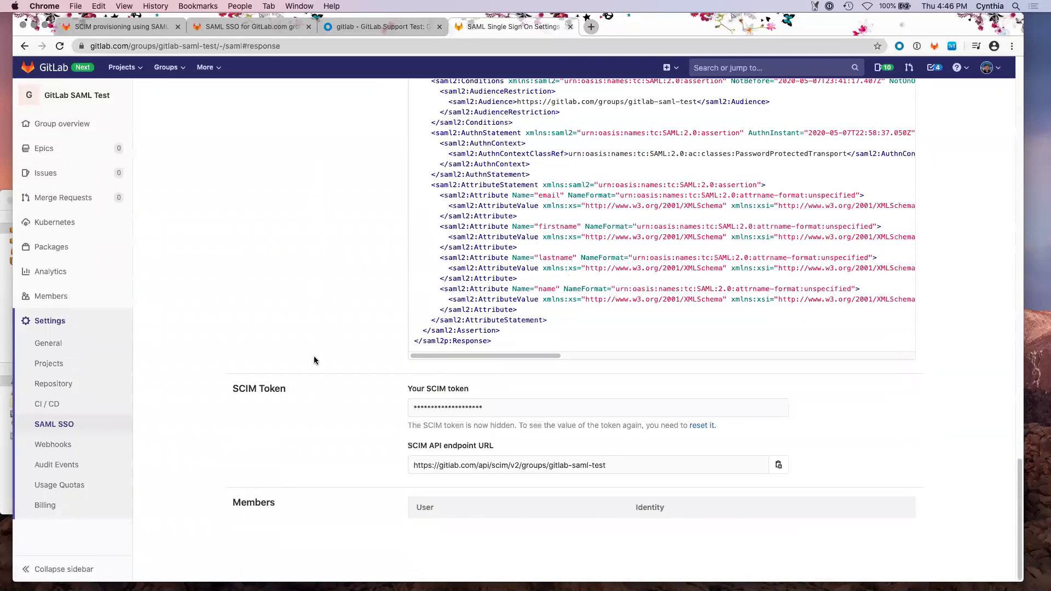
{"action": "scroll", "coordinate": [314, 357], "scroll_direction": "up", "scroll_amount": 20}
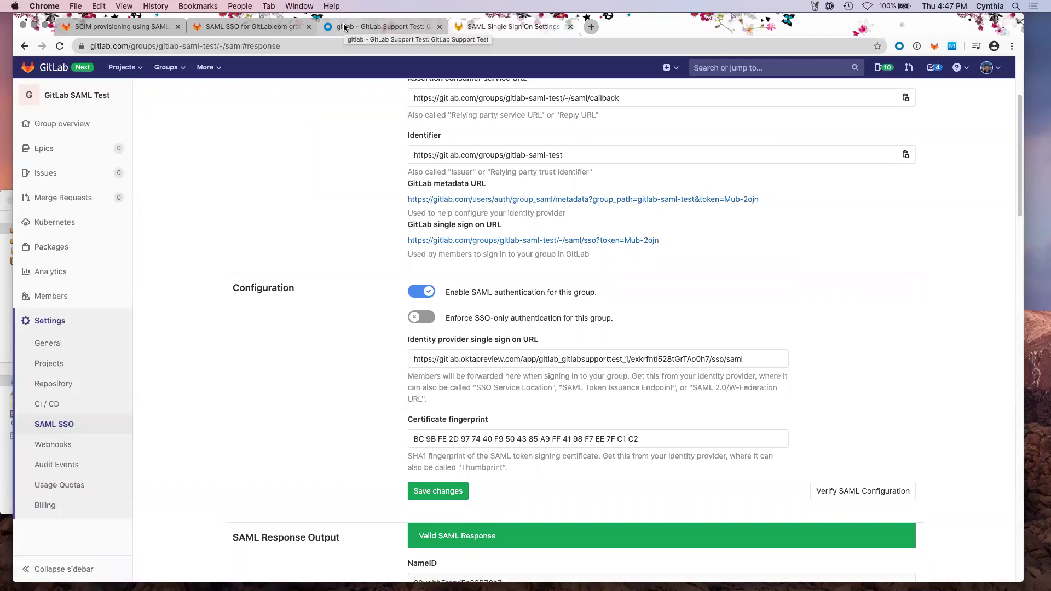
Step: Open the GitLab Docs page on SCIM provisioning for GitLab.com groups
{"action": "left_click", "coordinate": [263, 29]}
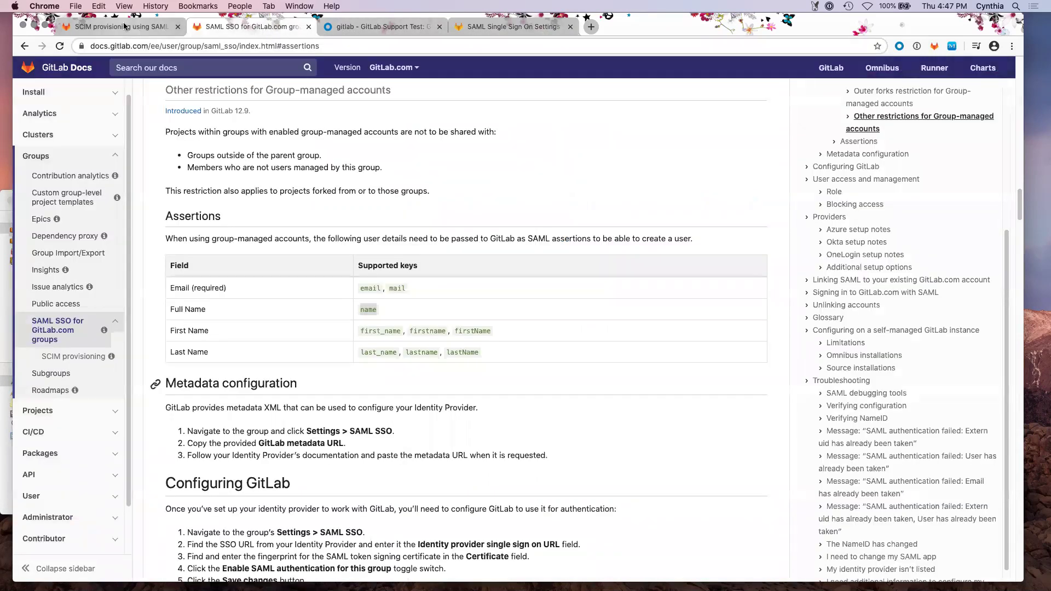
{"action": "left_click_drag", "start_coordinate": [125, 26], "coordinate": [242, 30]}
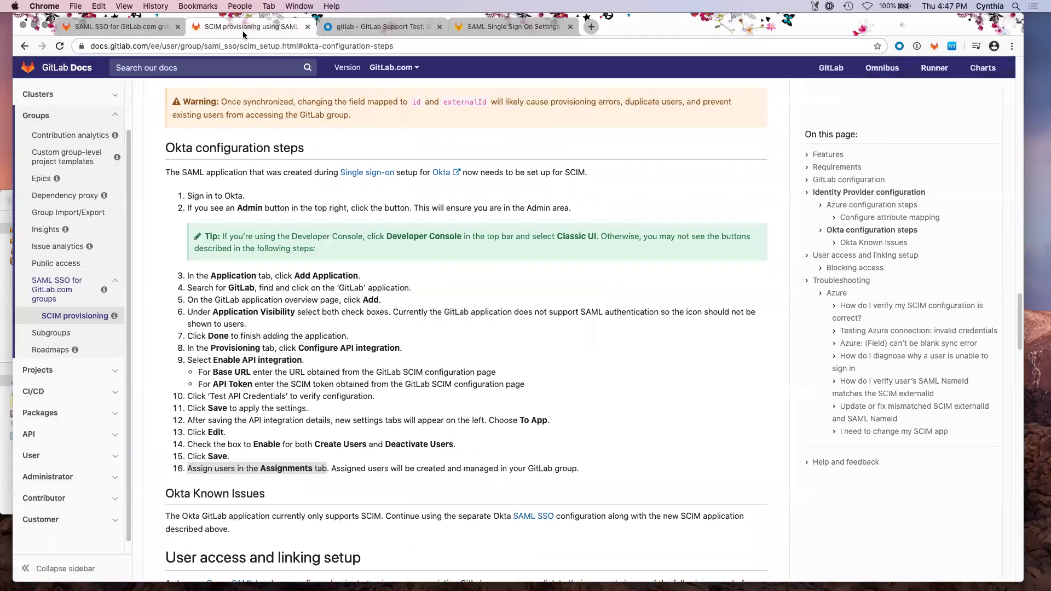
{"action": "left_click", "coordinate": [496, 308]}
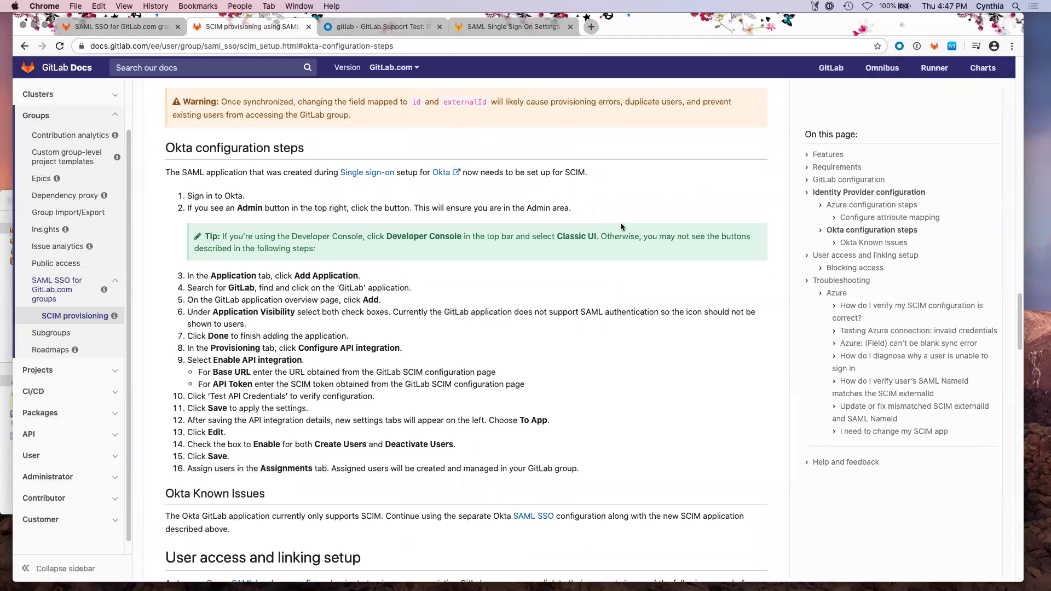
Step: Read through the SCIM doc and jump to its Okta configuration steps section
{"action": "scroll", "coordinate": [597, 226], "scroll_direction": "up", "scroll_amount": 20}
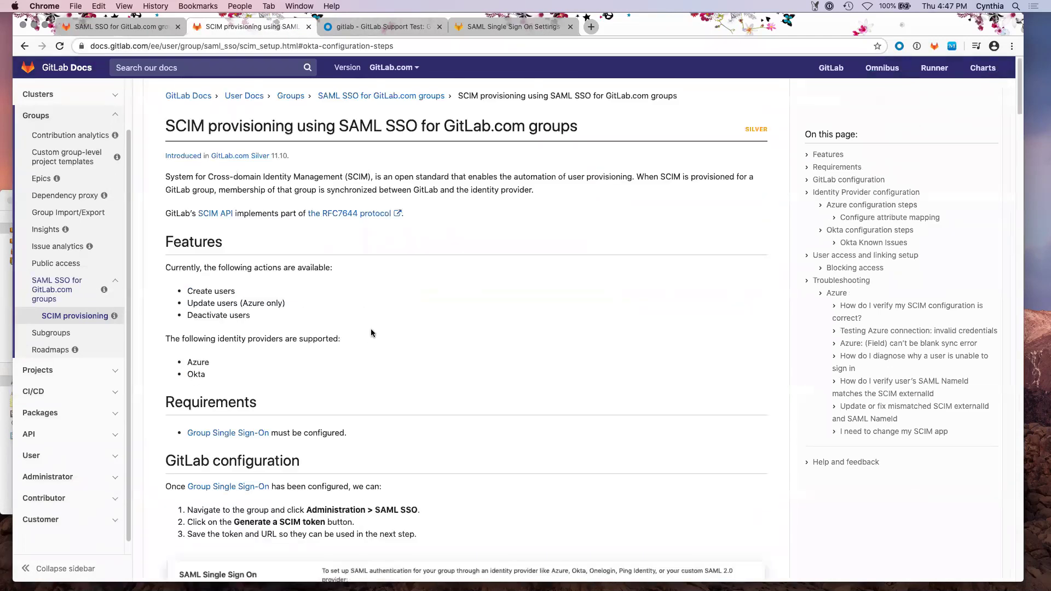
{"action": "scroll", "coordinate": [390, 321], "scroll_direction": "down", "scroll_amount": 1}
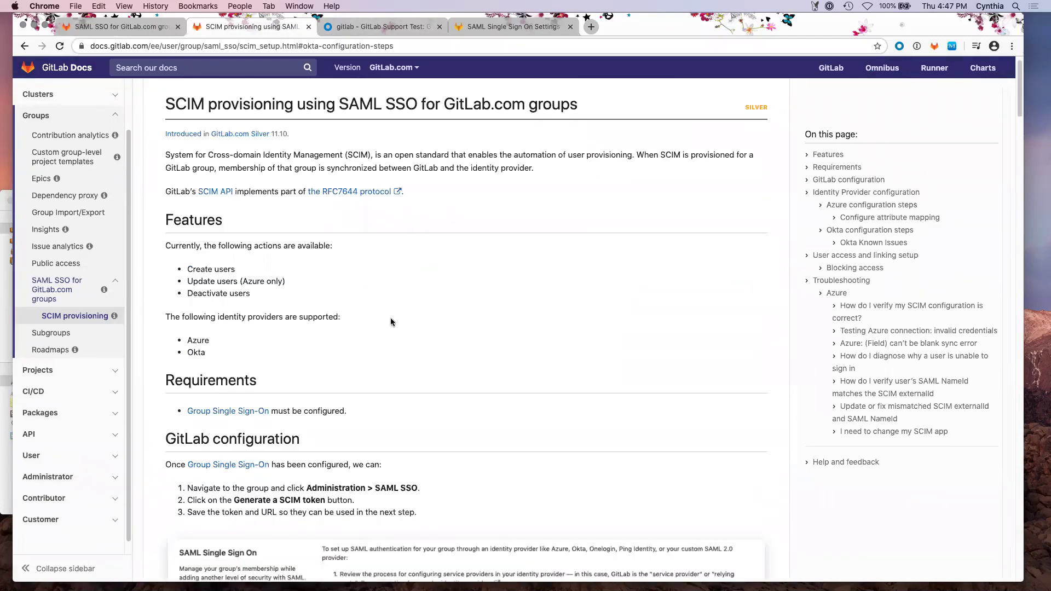
{"action": "scroll", "coordinate": [390, 321], "scroll_direction": "down", "scroll_amount": 8}
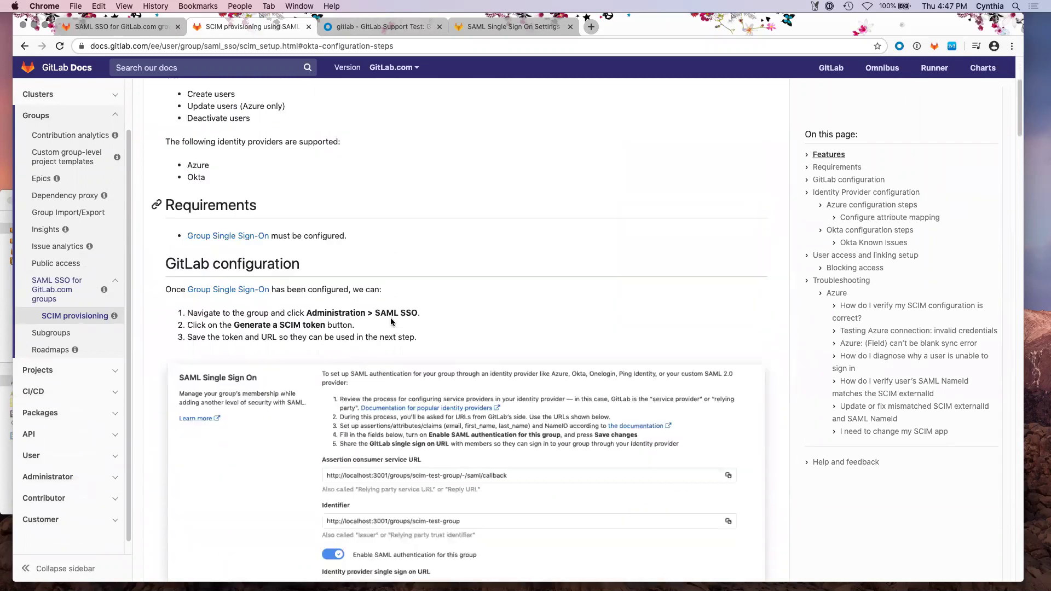
{"action": "scroll", "coordinate": [391, 322], "scroll_direction": "down", "scroll_amount": 5}
{"action": "scroll", "coordinate": [615, 336], "scroll_direction": "down", "scroll_amount": 1}
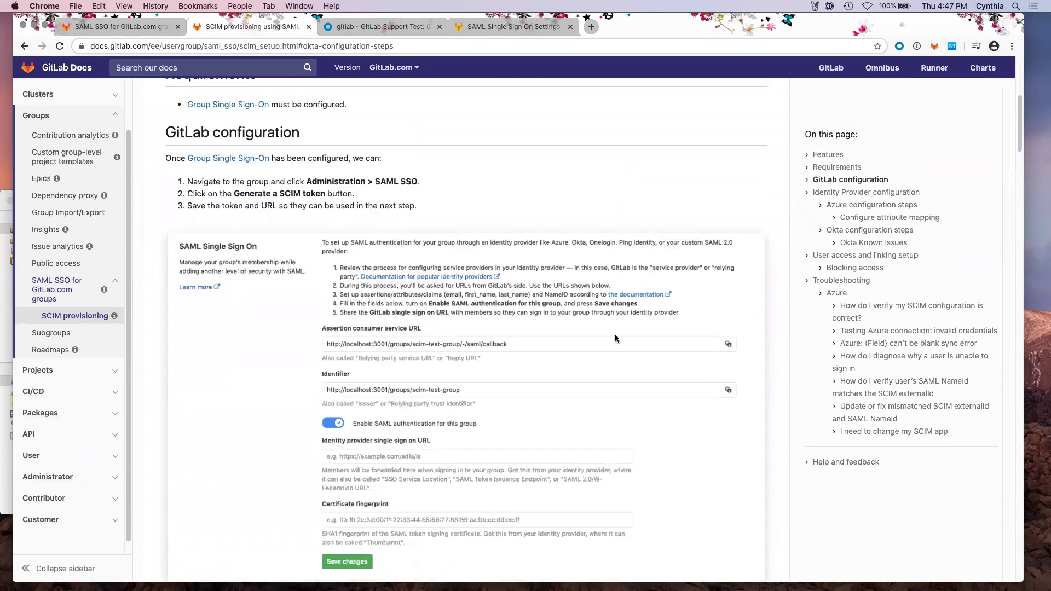
{"action": "scroll", "coordinate": [616, 338], "scroll_direction": "down", "scroll_amount": 1}
{"action": "scroll", "coordinate": [615, 339], "scroll_direction": "down", "scroll_amount": 4}
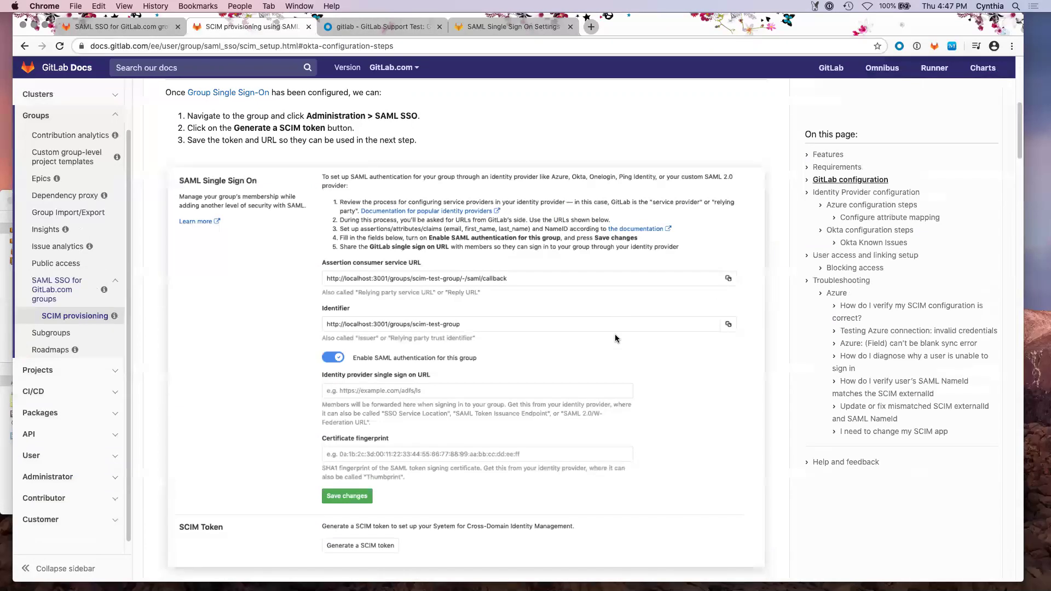
{"action": "scroll", "coordinate": [616, 339], "scroll_direction": "up", "scroll_amount": 10}
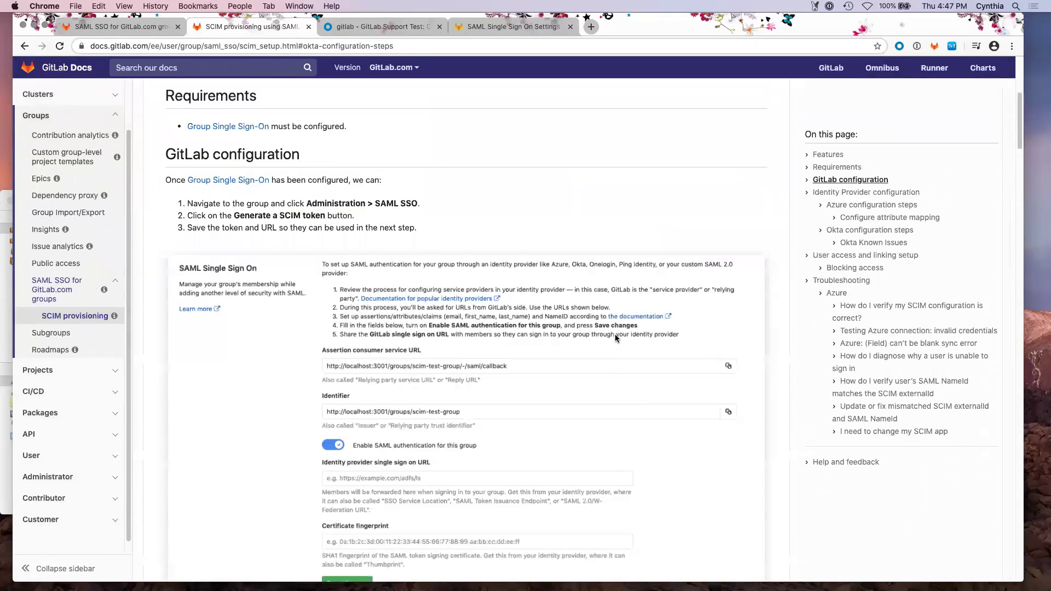
{"action": "scroll", "coordinate": [615, 338], "scroll_direction": "up", "scroll_amount": 4}
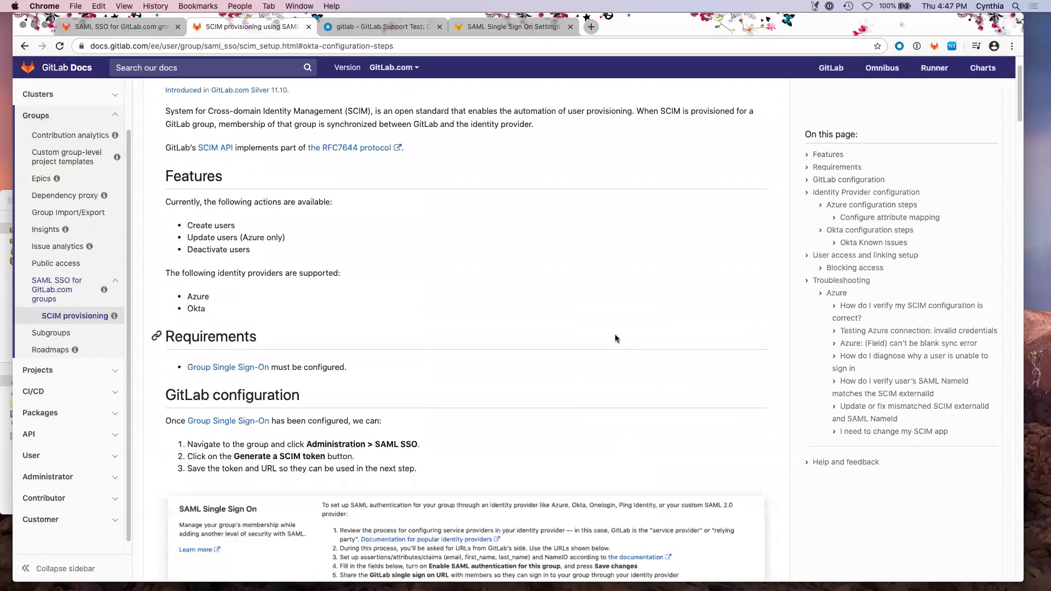
{"action": "left_click", "coordinate": [842, 232]}
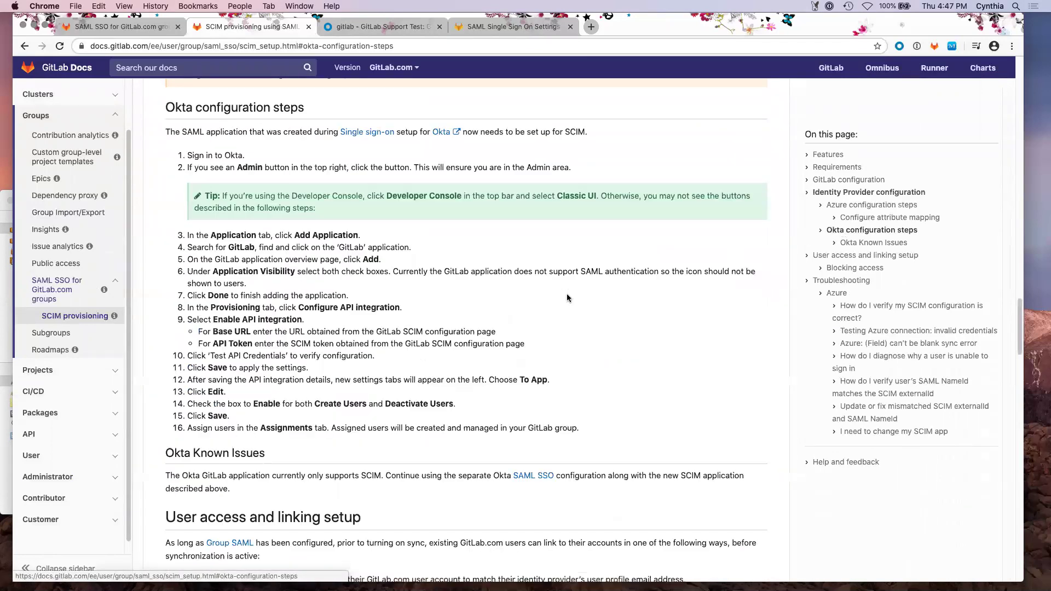
{"action": "scroll", "coordinate": [618, 335], "scroll_direction": "up", "scroll_amount": 1}
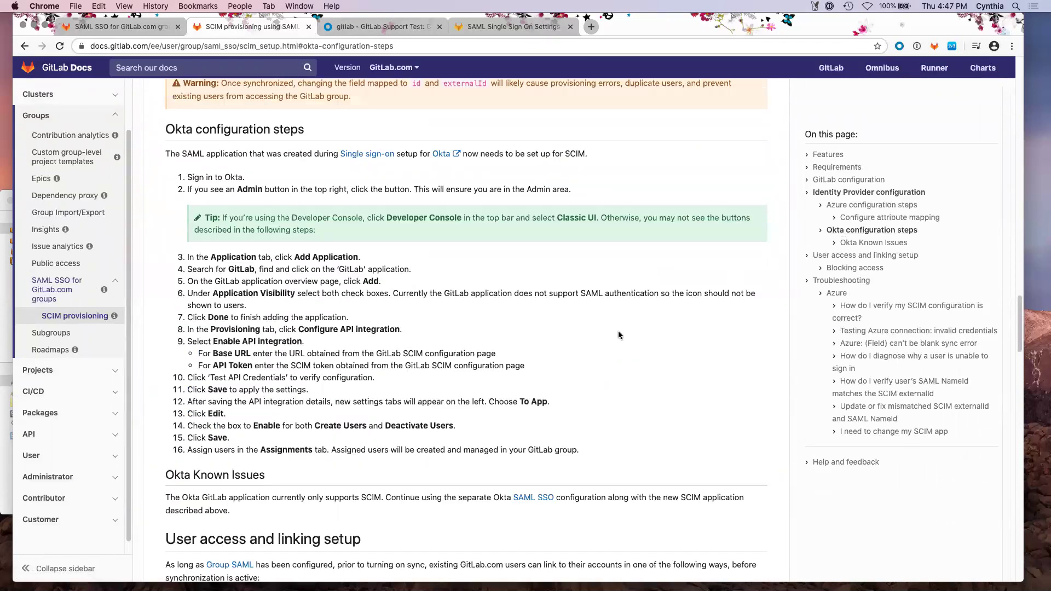
Step: Search the Okta application catalog for 'gitlab' and open the GitLab integration
{"action": "left_click", "coordinate": [396, 31]}
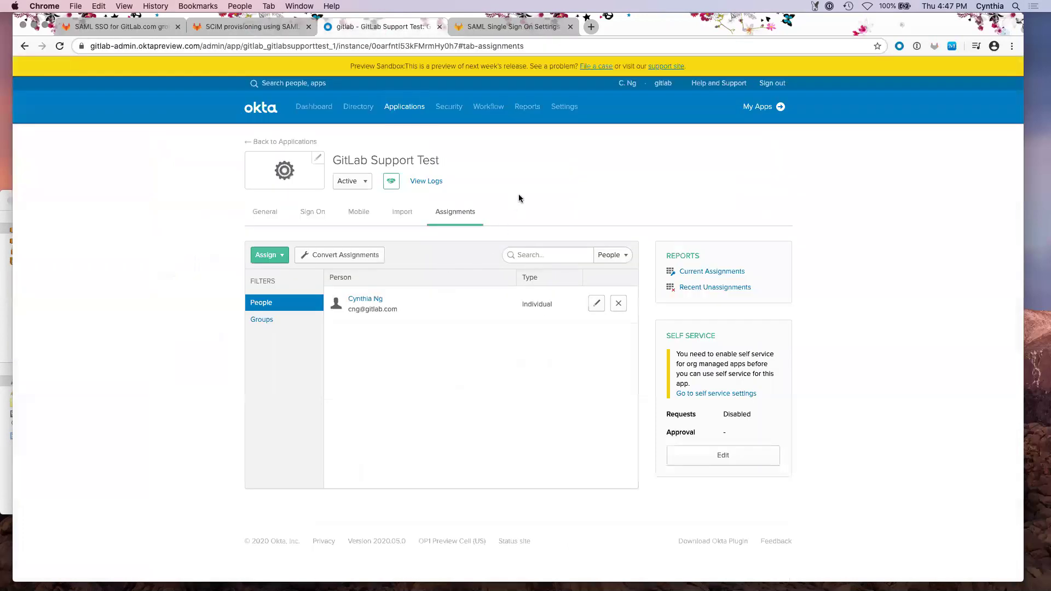
{"action": "mouse_move", "coordinate": [405, 107]}
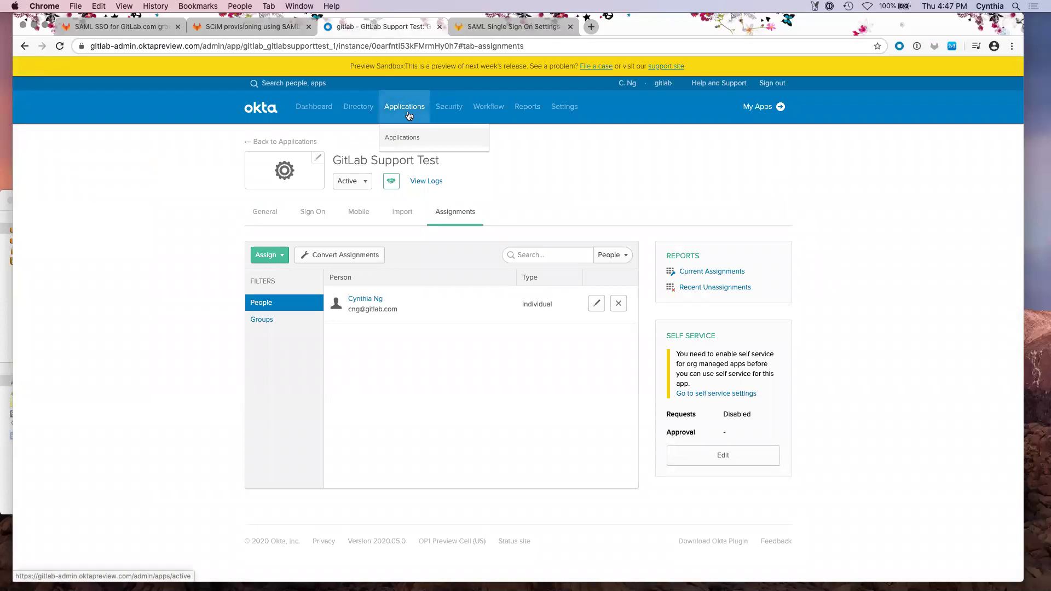
{"action": "left_click", "coordinate": [408, 140]}
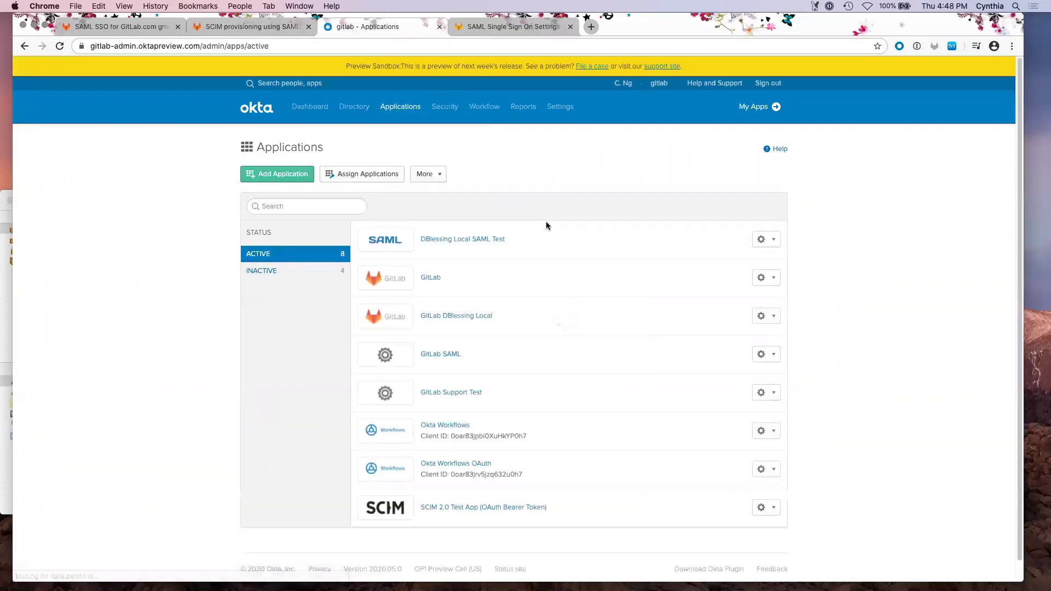
{"action": "left_click", "coordinate": [299, 175]}
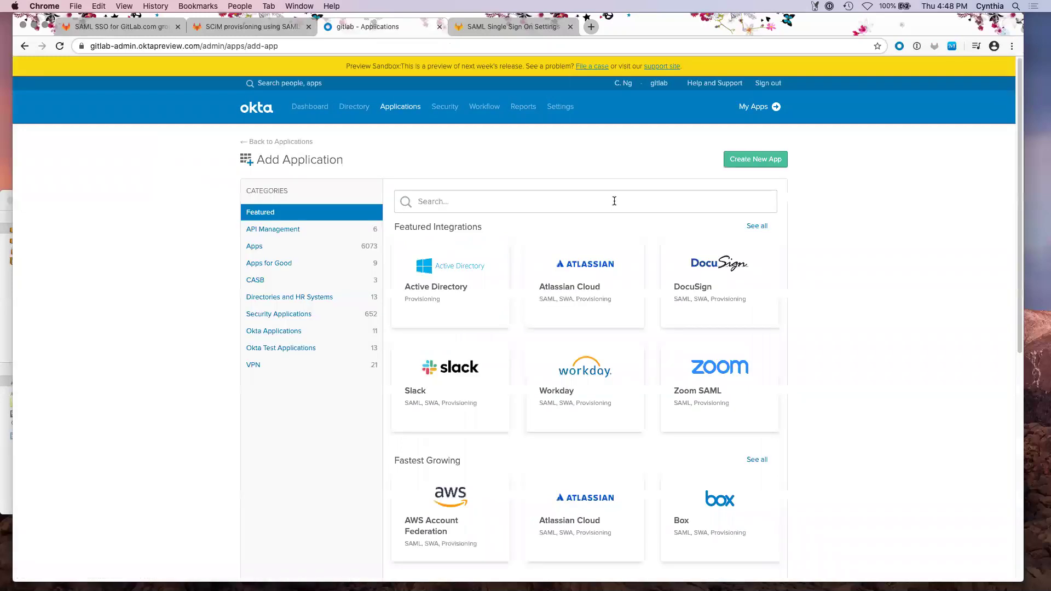
{"action": "type", "text": "gitlab"}
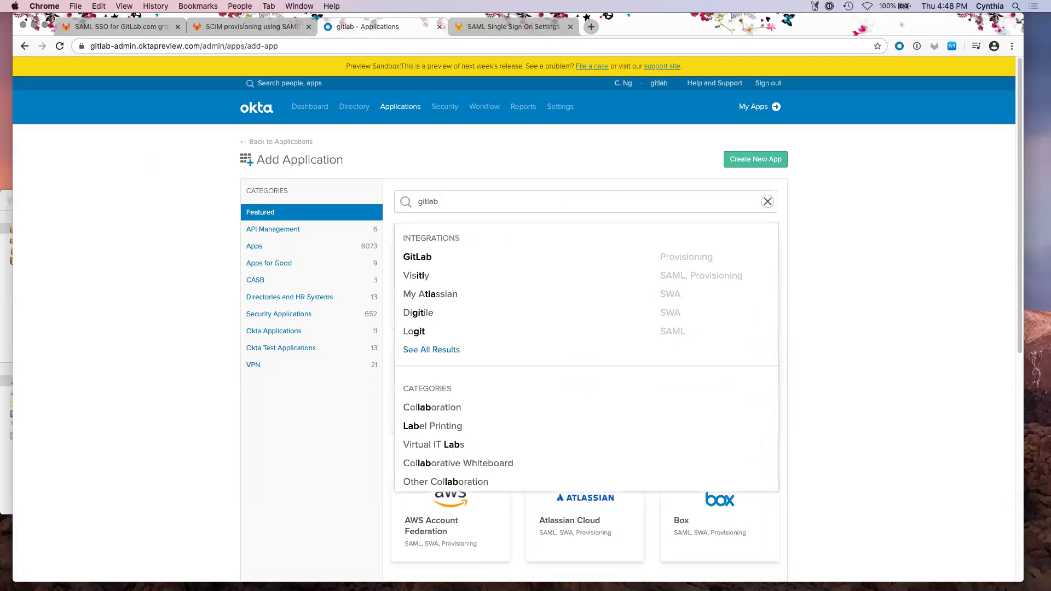
{"action": "left_click", "coordinate": [458, 263]}
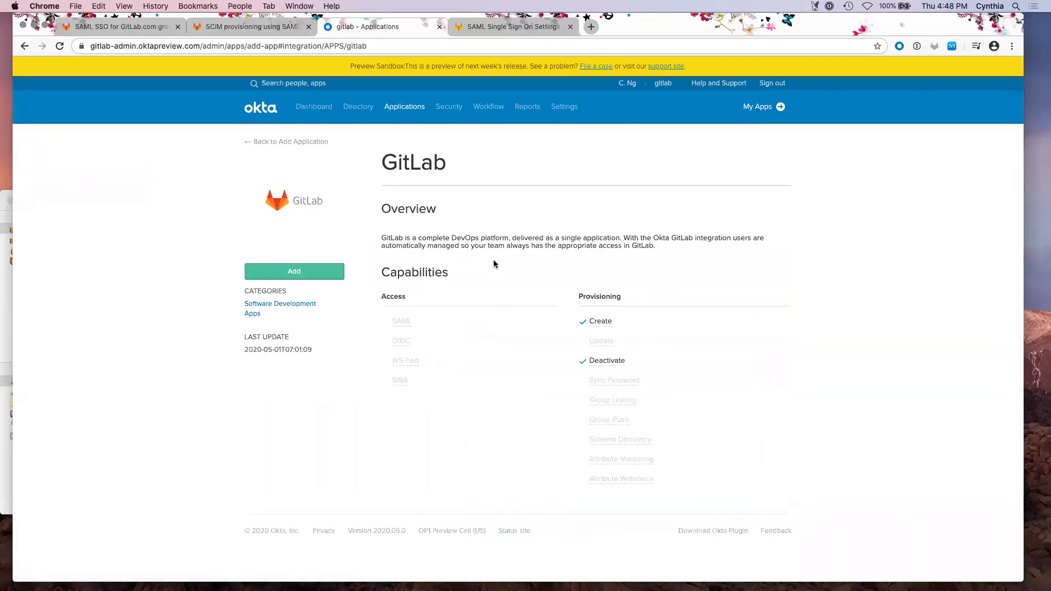
Step: Add the GitLab app labelled 'GitLab Support SCIM Test' with its icons hidden from users
{"action": "left_click", "coordinate": [294, 273]}
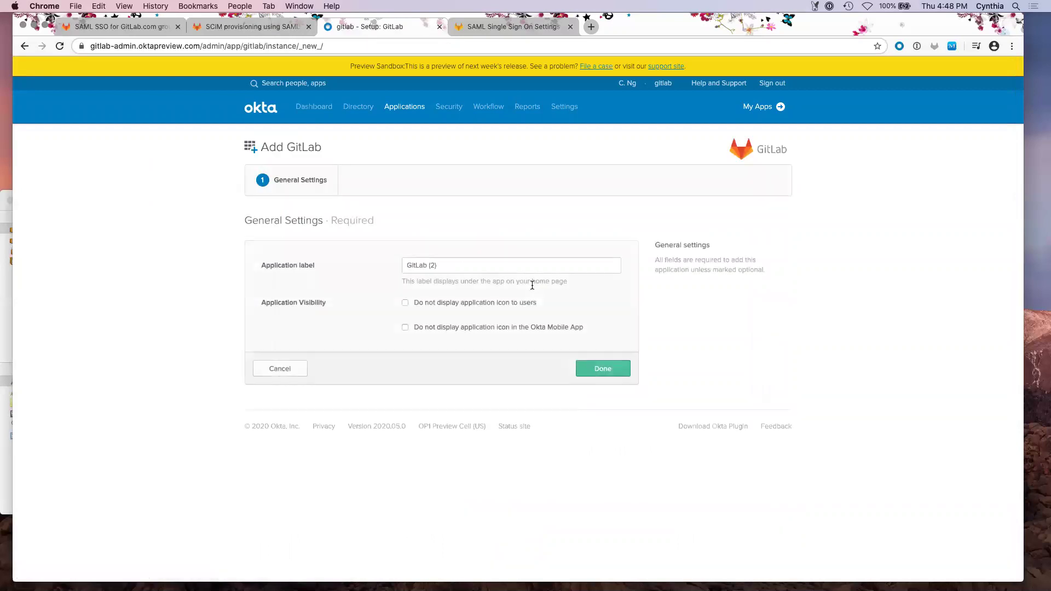
{"action": "left_click", "coordinate": [456, 267]}
{"action": "key", "text": "BackSpace"}
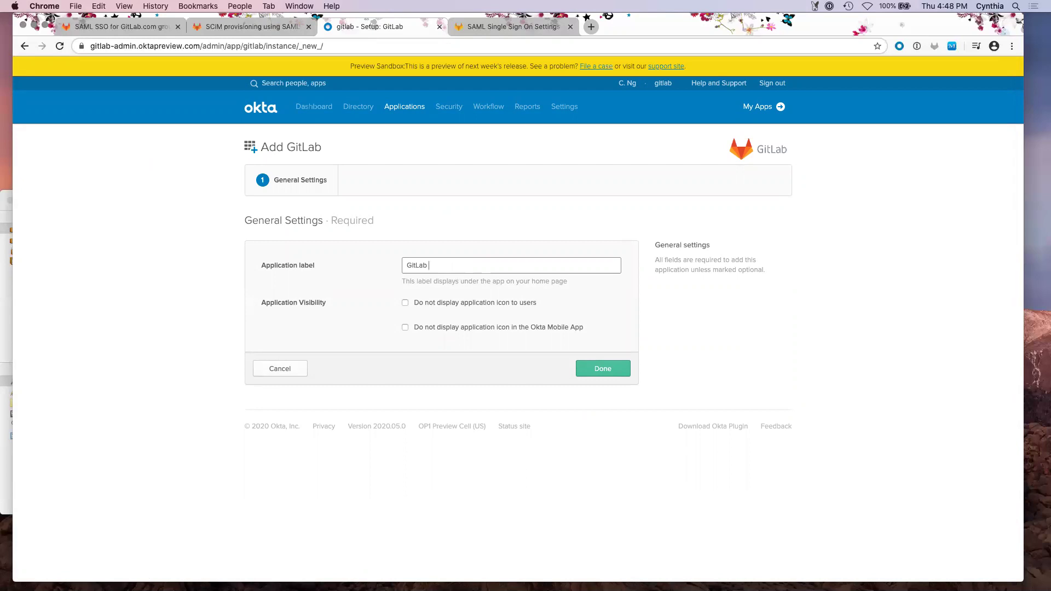
{"action": "type", "text": "Supprot"}
{"action": "key", "text": "BackSpace"}
{"action": "key", "text": "BackSpace"}
{"action": "type", "text": "ort SCIM Test"}
{"action": "left_click", "coordinate": [405, 303]}
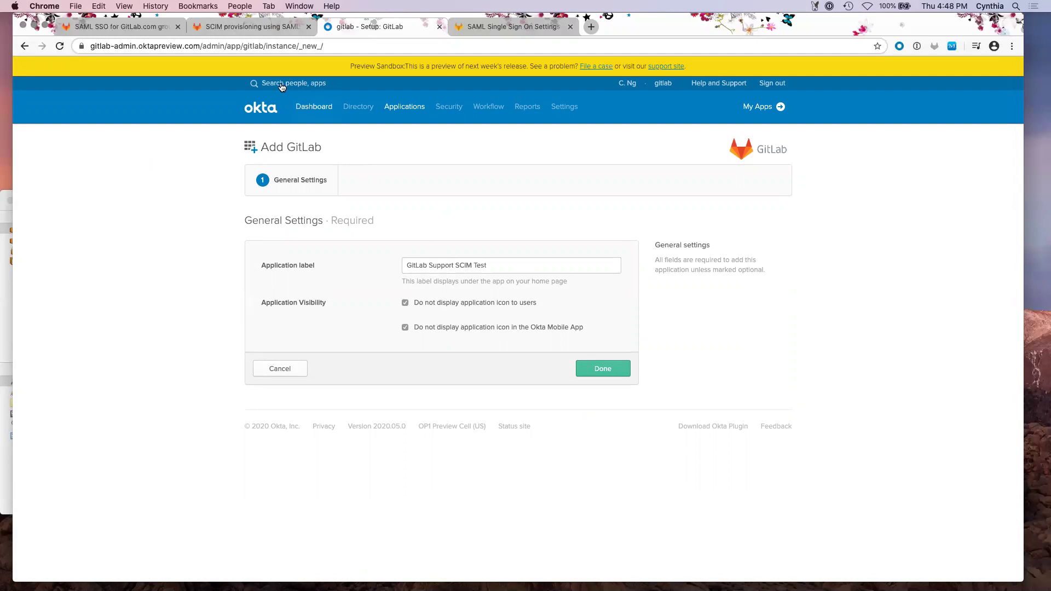
{"action": "left_click", "coordinate": [251, 33]}
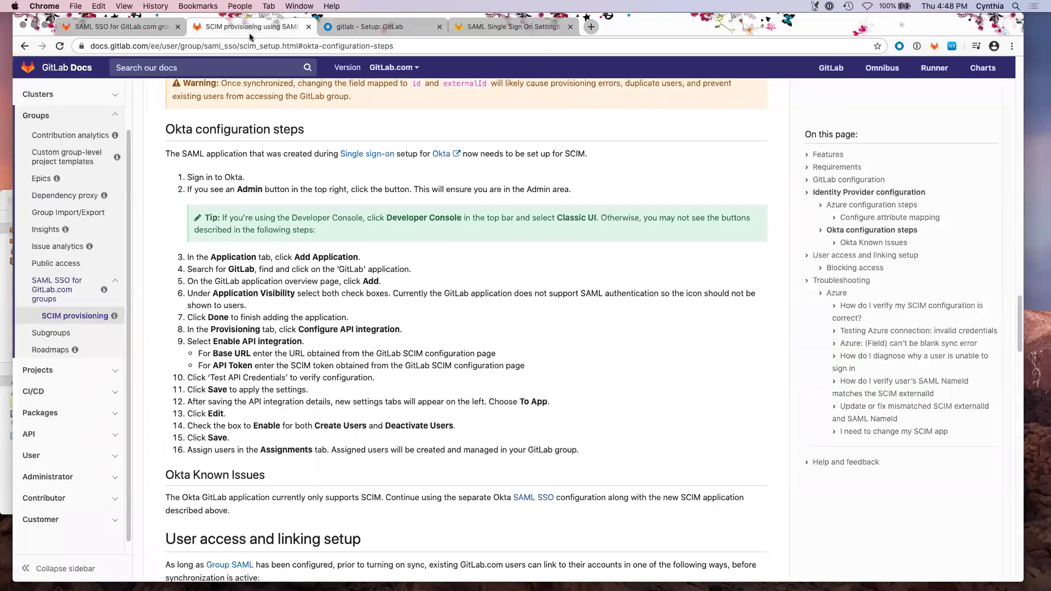
{"action": "left_click", "coordinate": [376, 29]}
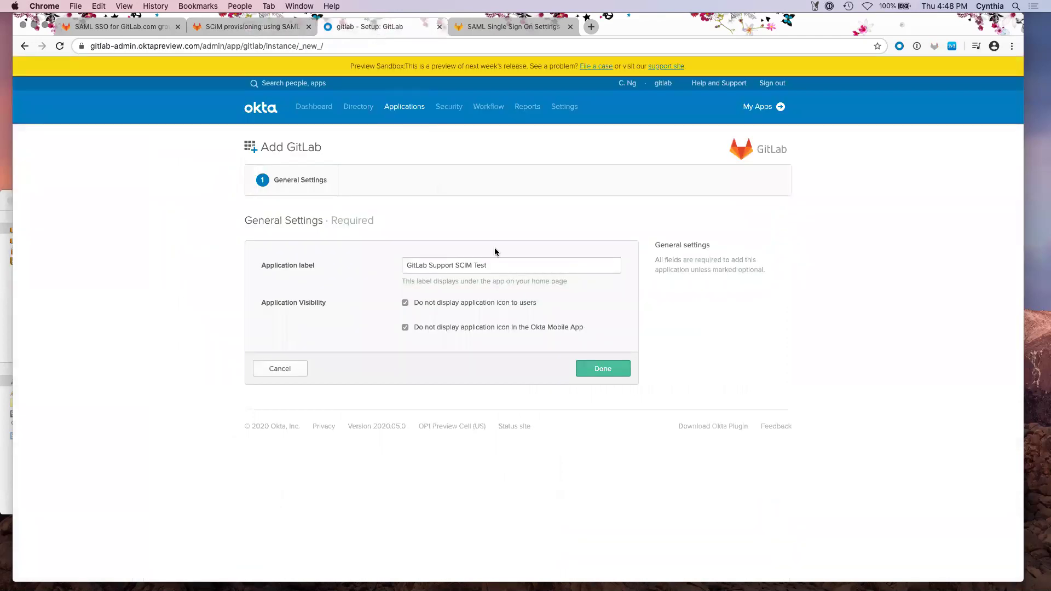
{"action": "left_click", "coordinate": [593, 377]}
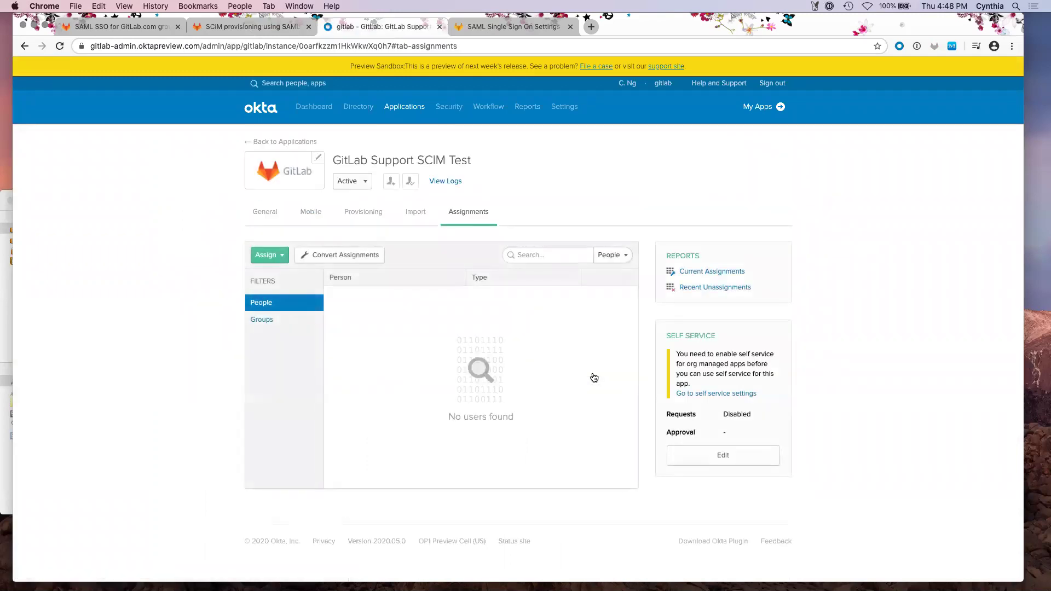
Step: Enable API integration in the new app's Provisioning settings
{"action": "left_click", "coordinate": [263, 213]}
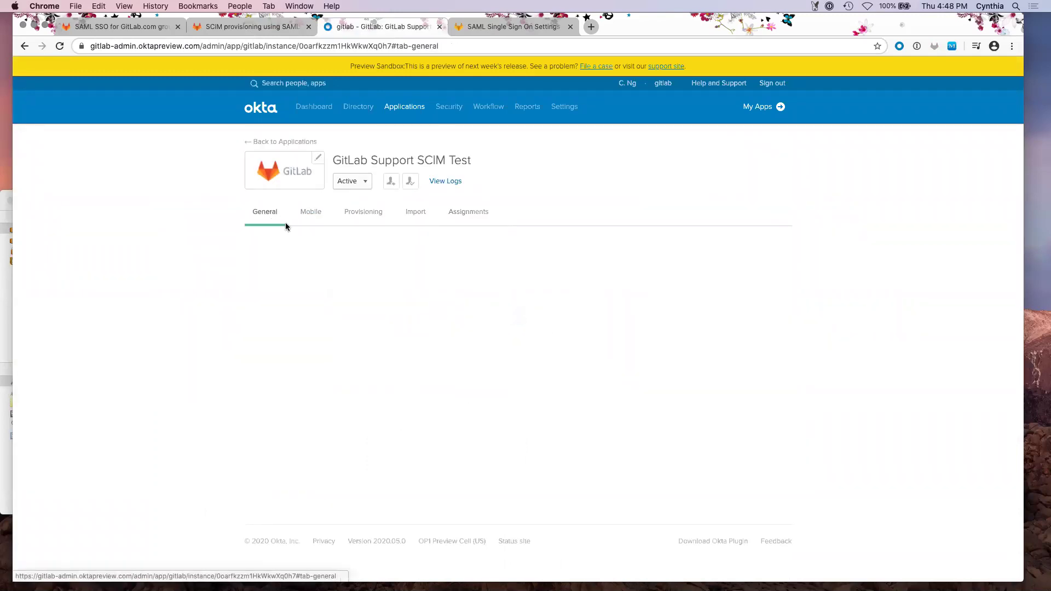
{"action": "left_click", "coordinate": [356, 216]}
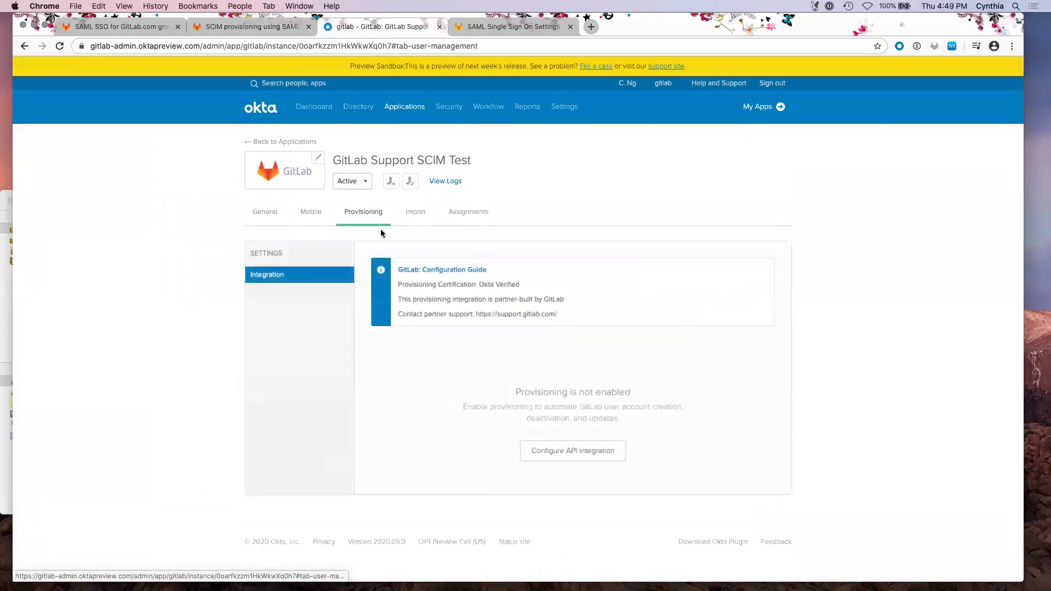
{"action": "left_click", "coordinate": [584, 456]}
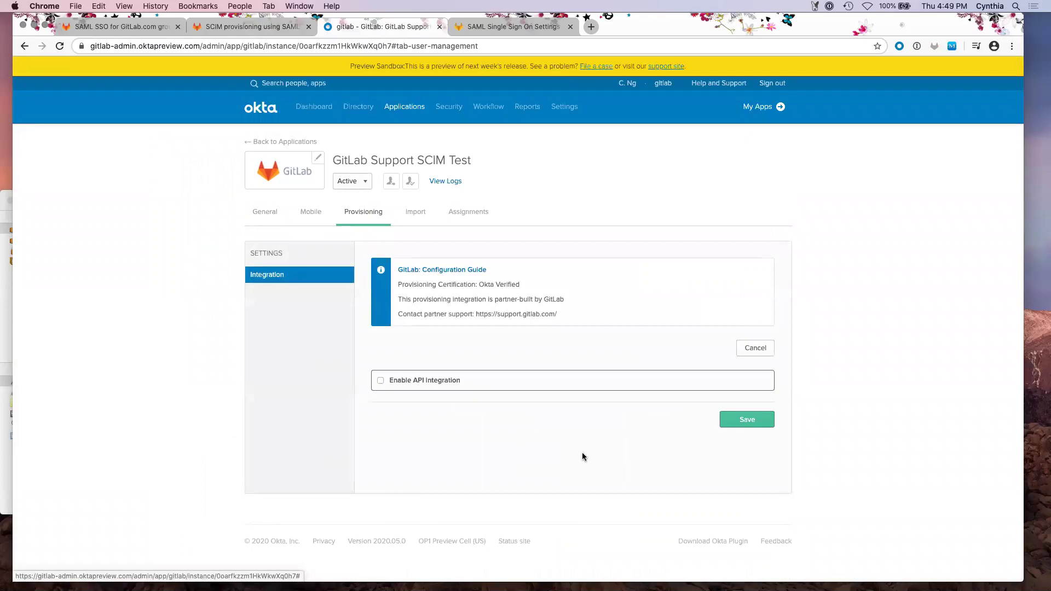
{"action": "left_click", "coordinate": [451, 387]}
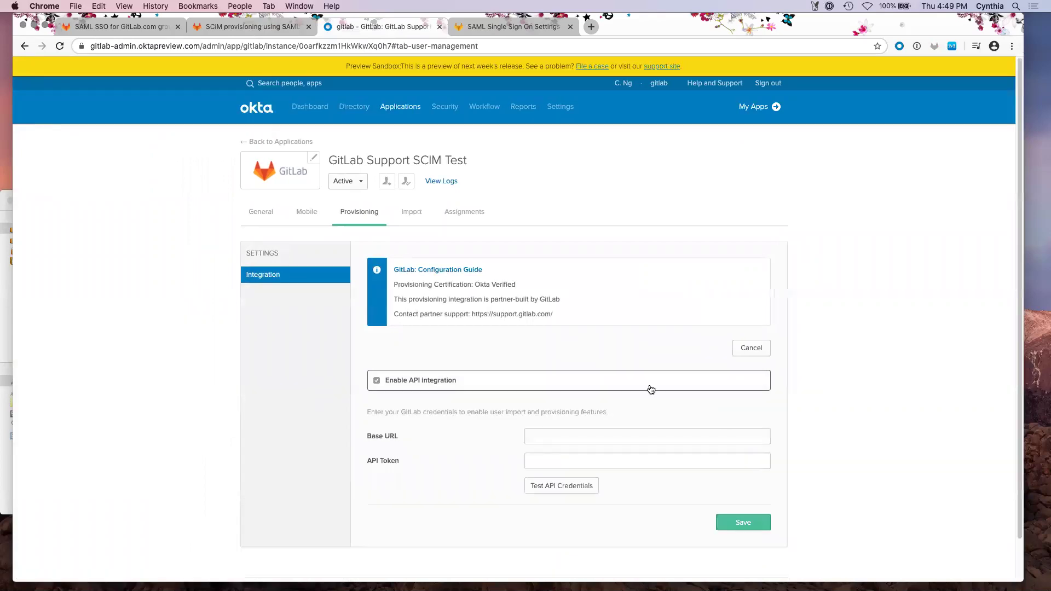
{"action": "scroll", "coordinate": [651, 390], "scroll_direction": "down", "scroll_amount": 2}
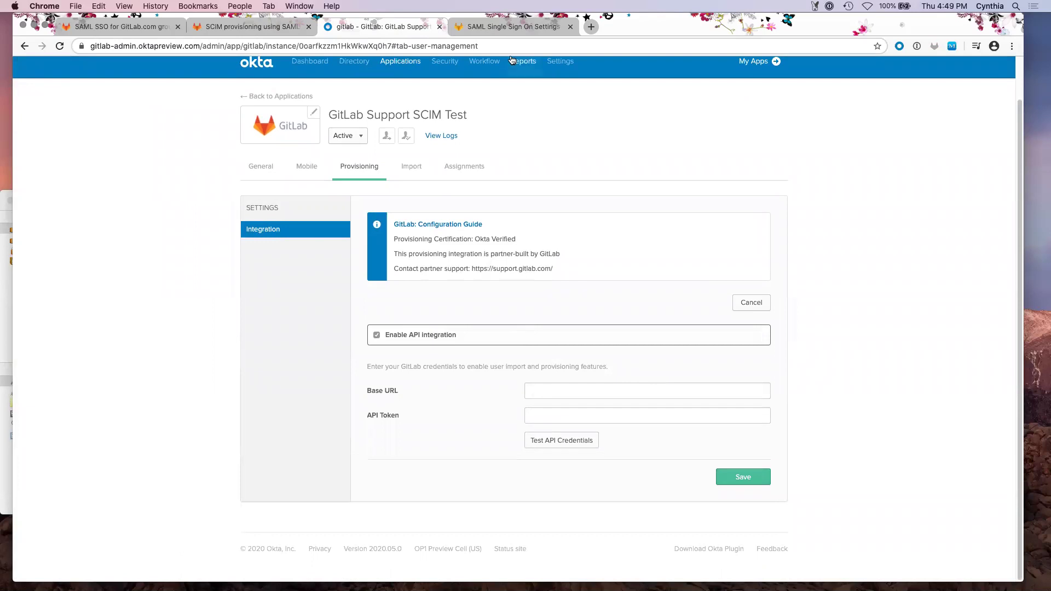
Step: Bring up the SCIM Token section of GitLab's group SAML SSO settings
{"action": "left_click", "coordinate": [508, 28]}
{"action": "scroll", "coordinate": [685, 344], "scroll_direction": "down", "scroll_amount": 1}
{"action": "scroll", "coordinate": [685, 344], "scroll_direction": "down", "scroll_amount": 20}
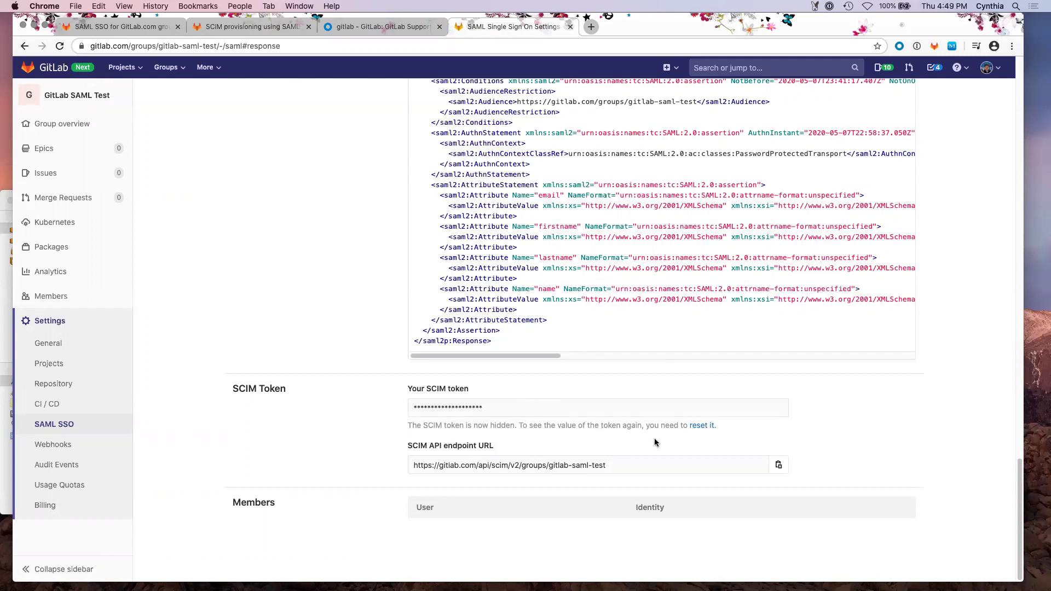
Step: Reset the group's SCIM token and copy the SCIM API endpoint URL
{"action": "left_click", "coordinate": [779, 464]}
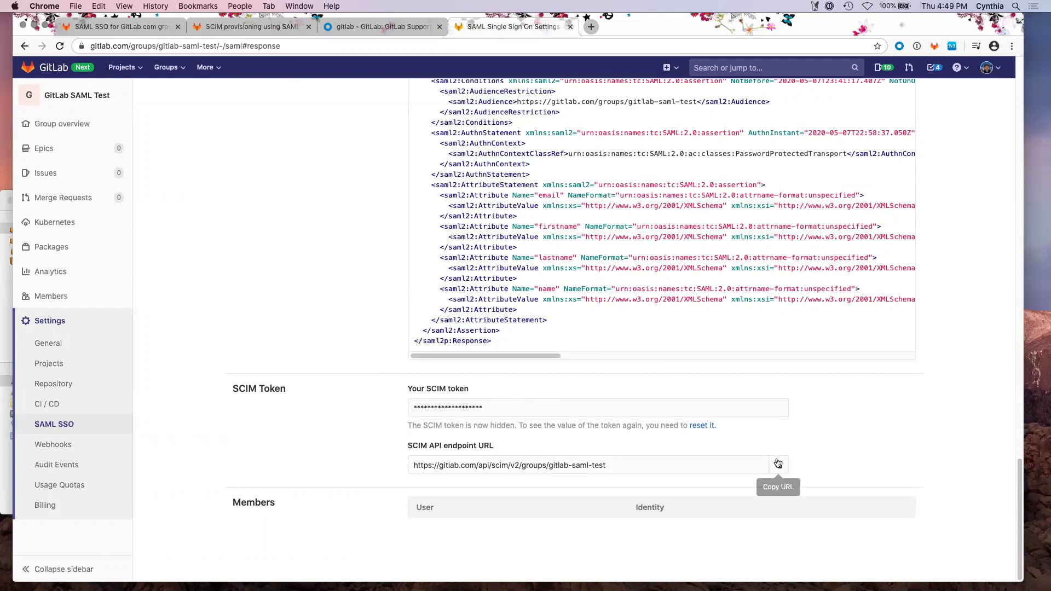
{"action": "left_click", "coordinate": [703, 426]}
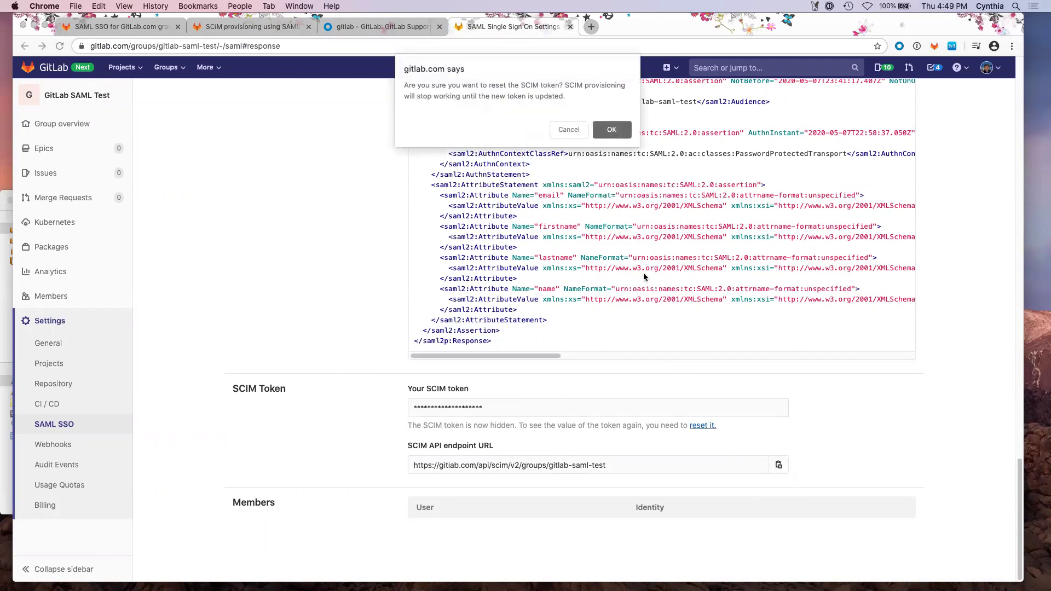
{"action": "left_click", "coordinate": [612, 129]}
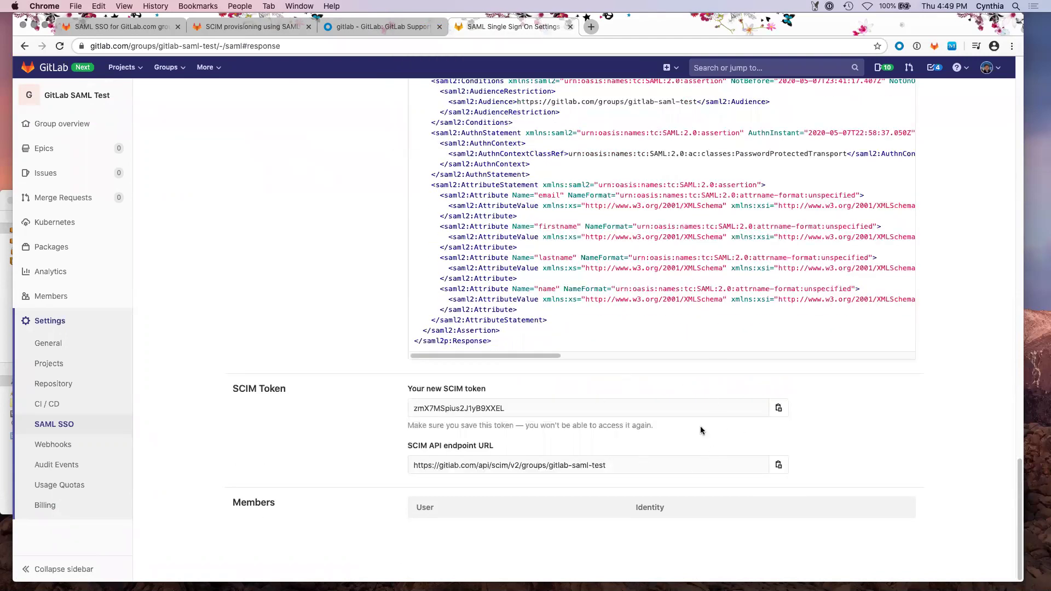
{"action": "left_click", "coordinate": [779, 469]}
Step: Enter the GitLab SCIM API endpoint as Base URL and the SCIM token as API Token, then save
{"action": "key", "text": "ctrl+shift+Tab"}
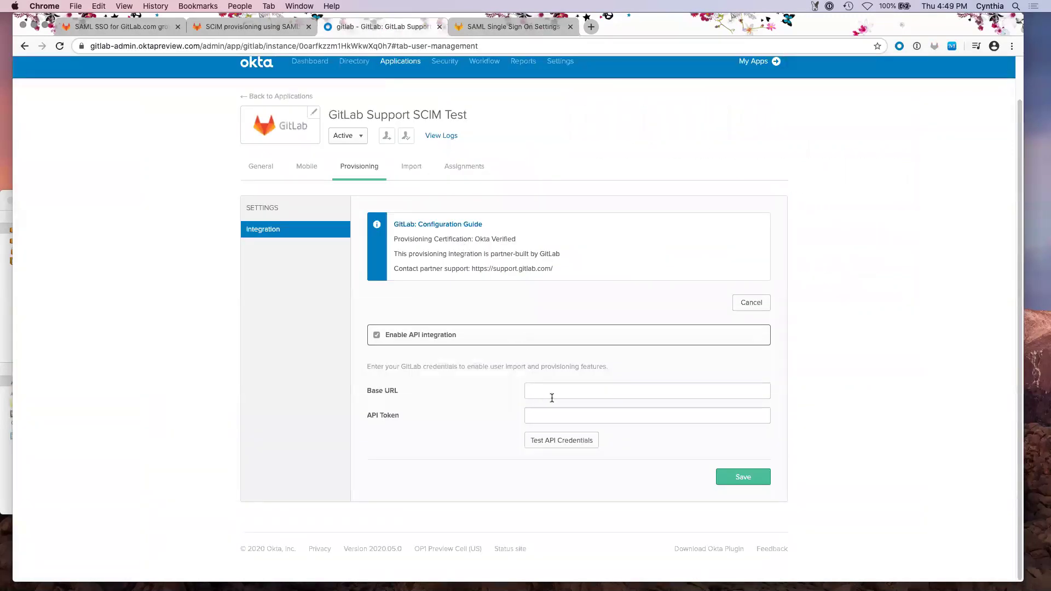
{"action": "left_click", "coordinate": [554, 397]}
{"action": "key", "text": "super+v"}
{"action": "key", "text": "ctrl+Tab"}
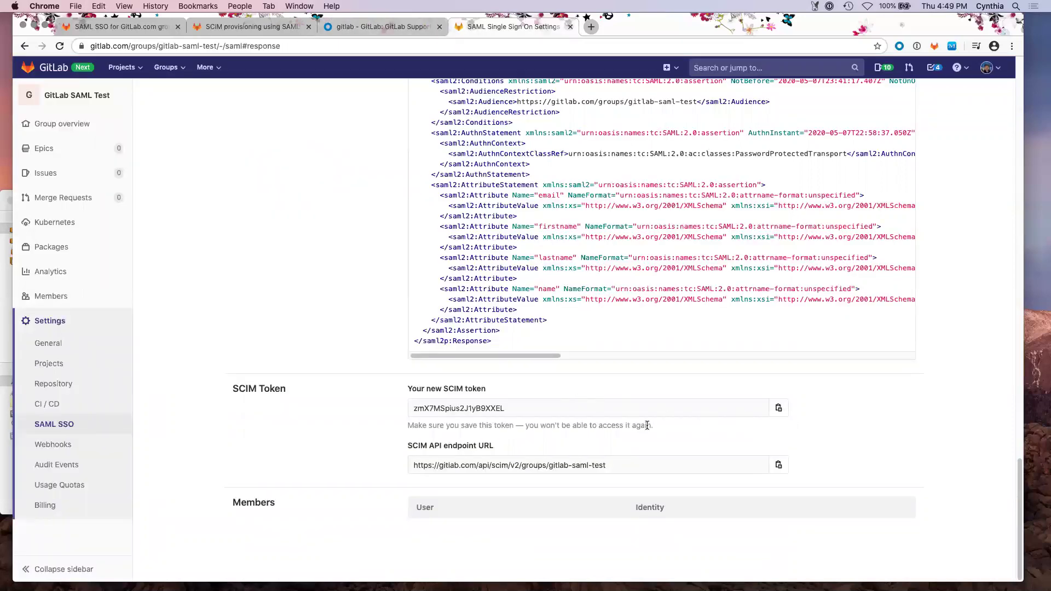
{"action": "key", "text": "ctrl+shift+Tab"}
{"action": "left_click", "coordinate": [622, 419]}
{"action": "key", "text": "super+v"}
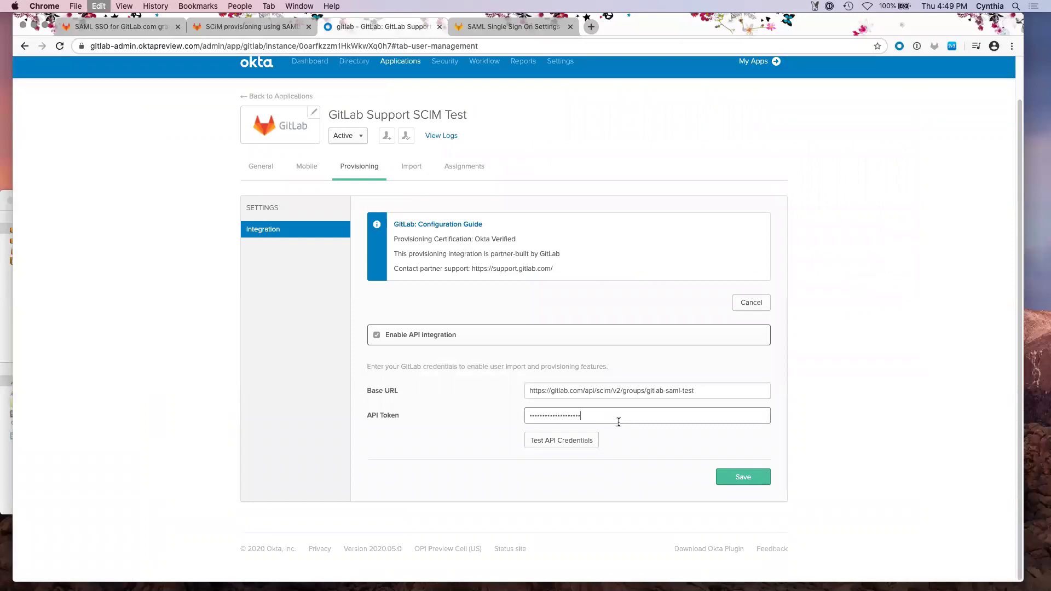
{"action": "left_click", "coordinate": [746, 481]}
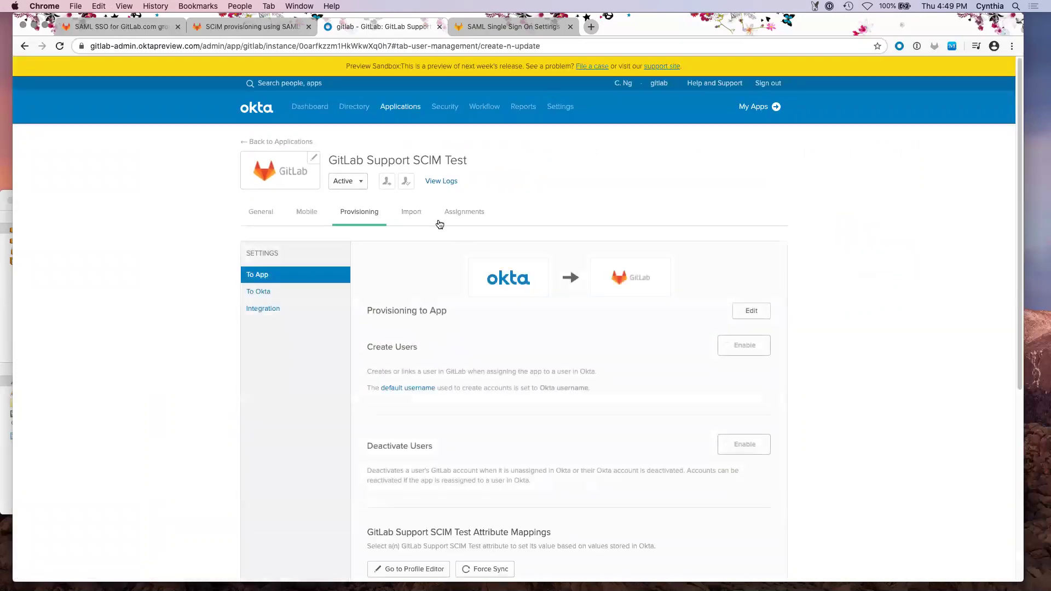
Step: Enable Create Users and Deactivate Users under Provisioning to App and save
{"action": "left_click", "coordinate": [241, 27]}
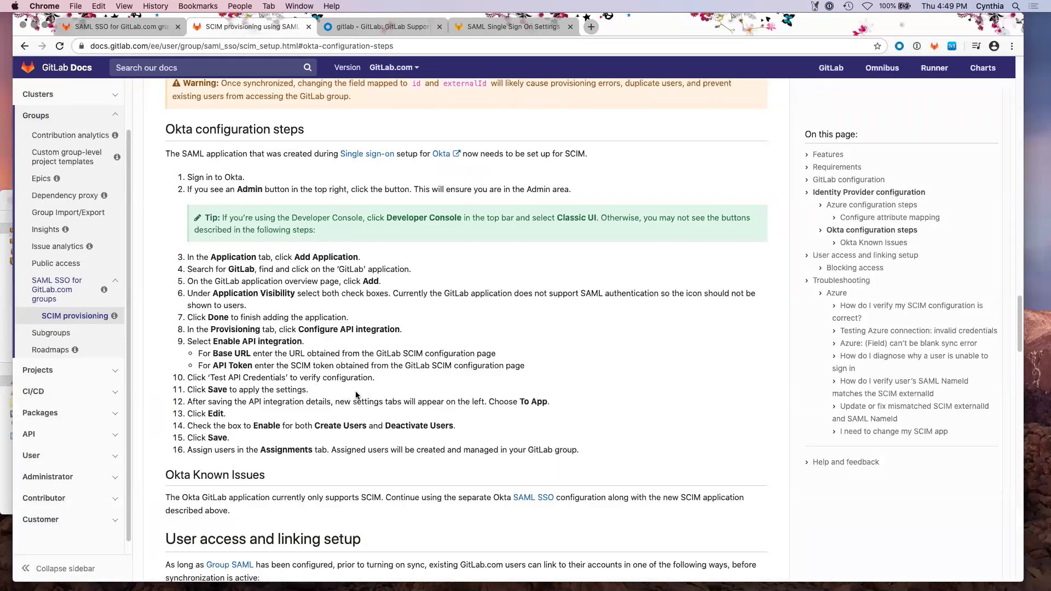
{"action": "key", "text": "ctrl+Tab"}
{"action": "scroll", "coordinate": [590, 341], "scroll_direction": "down", "scroll_amount": 1}
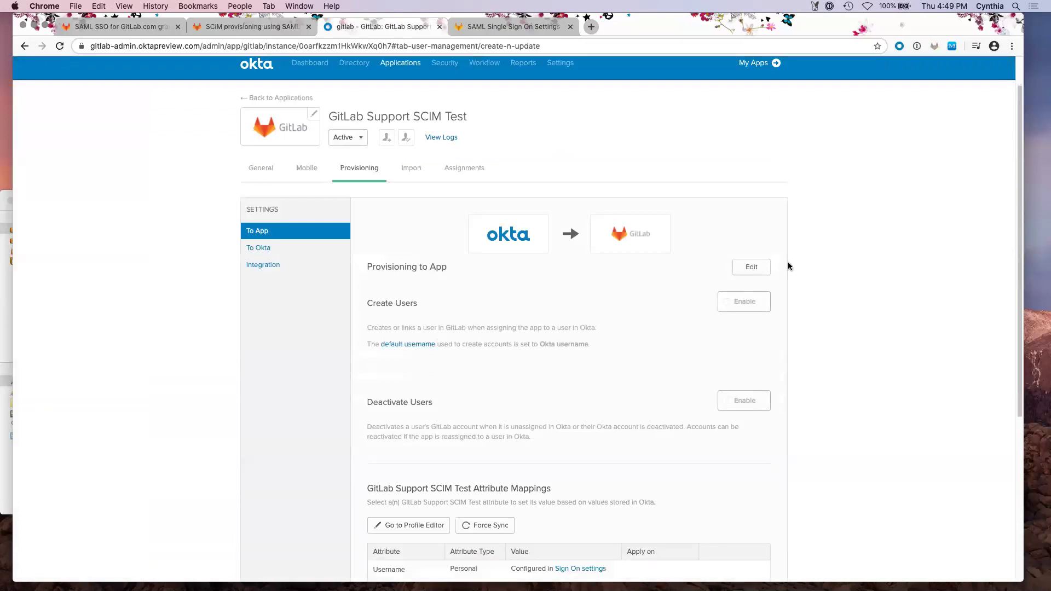
{"action": "left_click", "coordinate": [761, 265]}
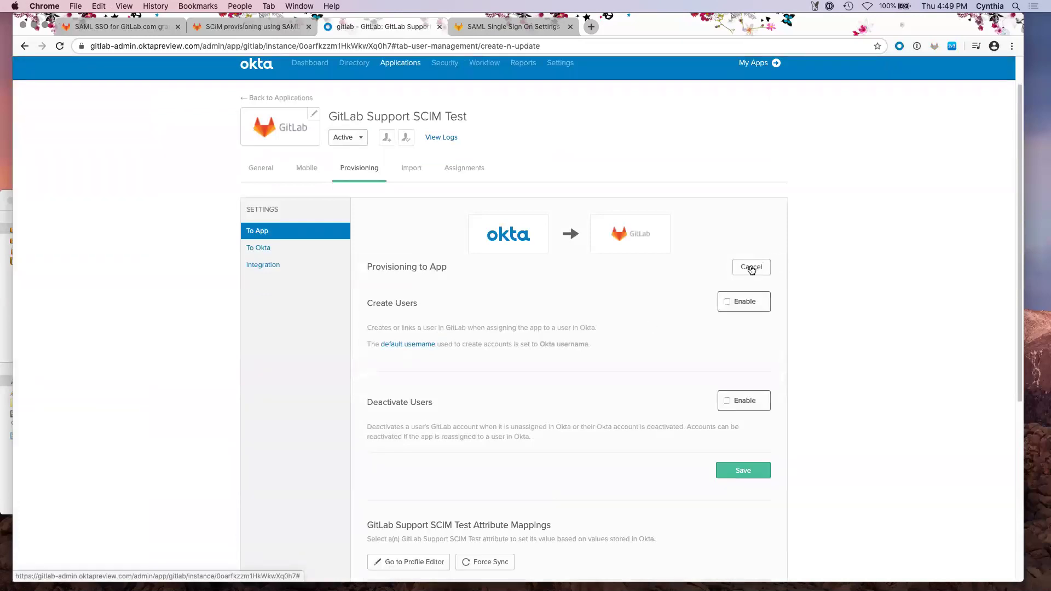
{"action": "scroll", "coordinate": [693, 309], "scroll_direction": "down", "scroll_amount": 1}
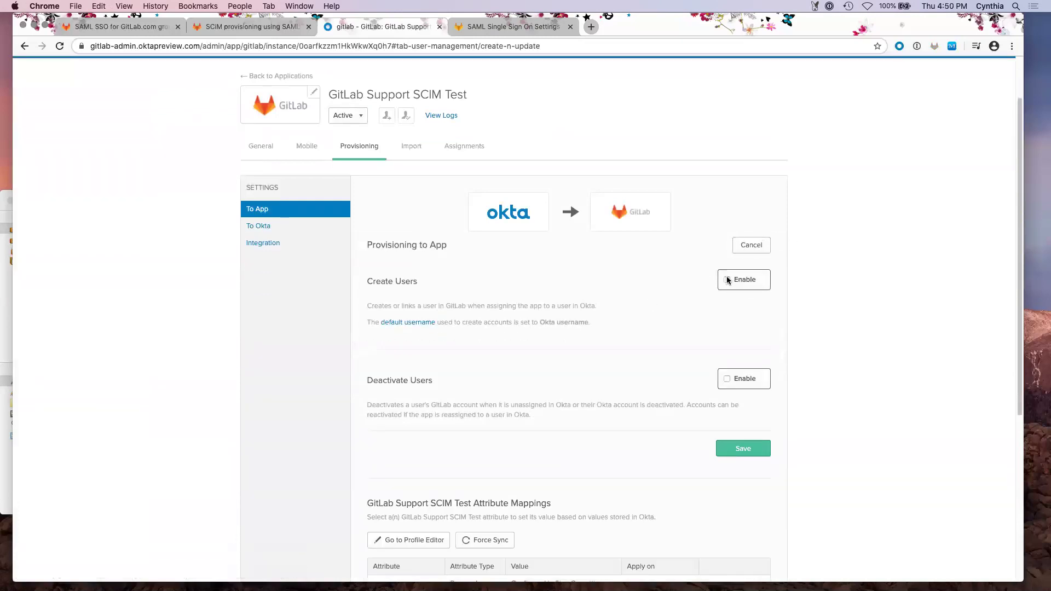
{"action": "left_click", "coordinate": [733, 284]}
{"action": "left_click", "coordinate": [727, 387]}
{"action": "left_click", "coordinate": [743, 449]}
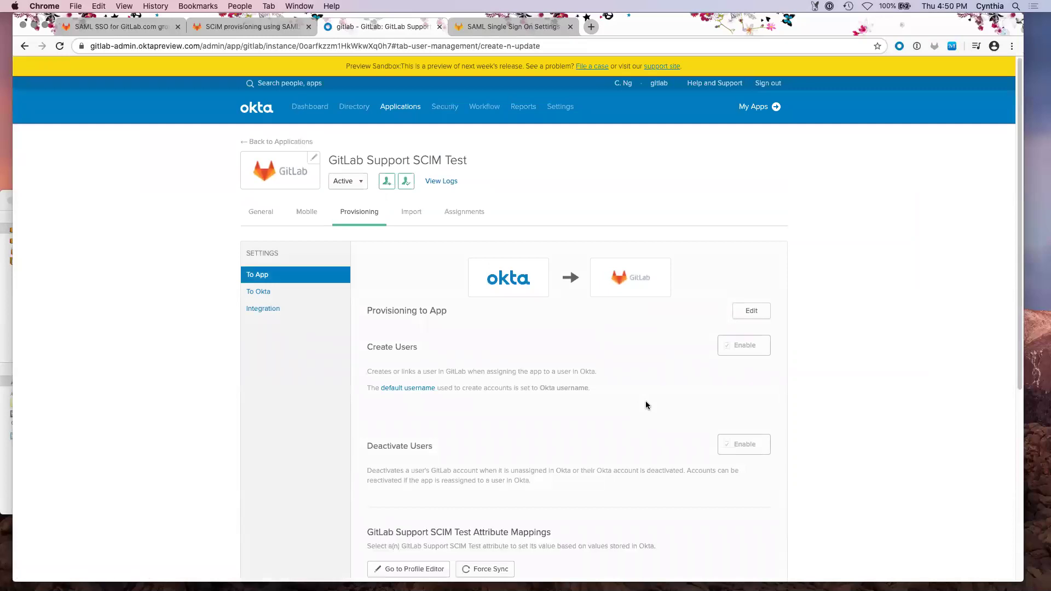
Step: Check the SCIM documentation for the next Okta configuration step
{"action": "scroll", "coordinate": [641, 400], "scroll_direction": "down", "scroll_amount": 4}
{"action": "scroll", "coordinate": [638, 400], "scroll_direction": "up", "scroll_amount": 4}
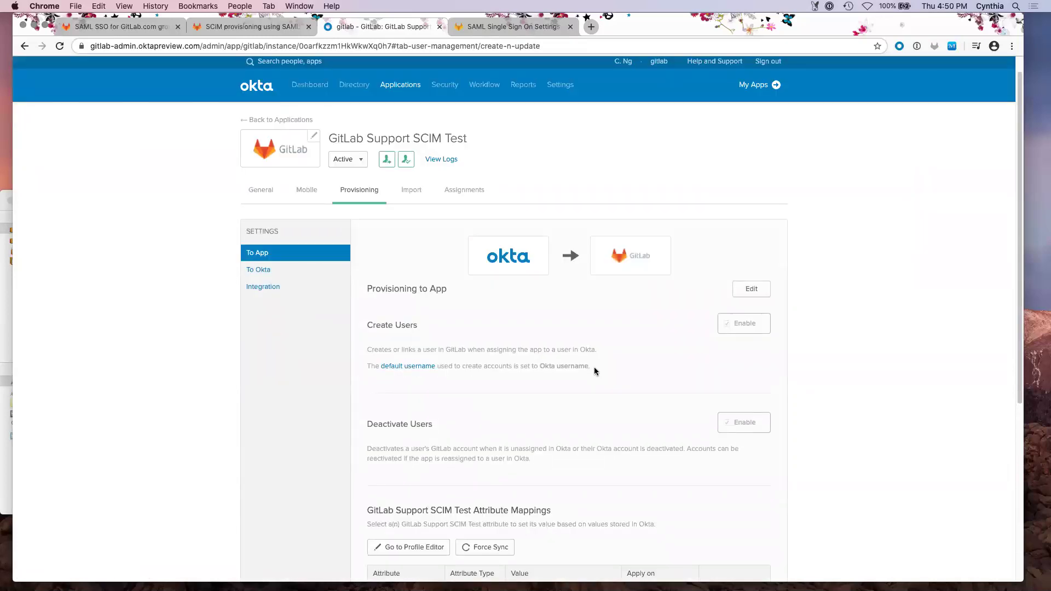
{"action": "key", "text": "ctrl+shift+Tab"}
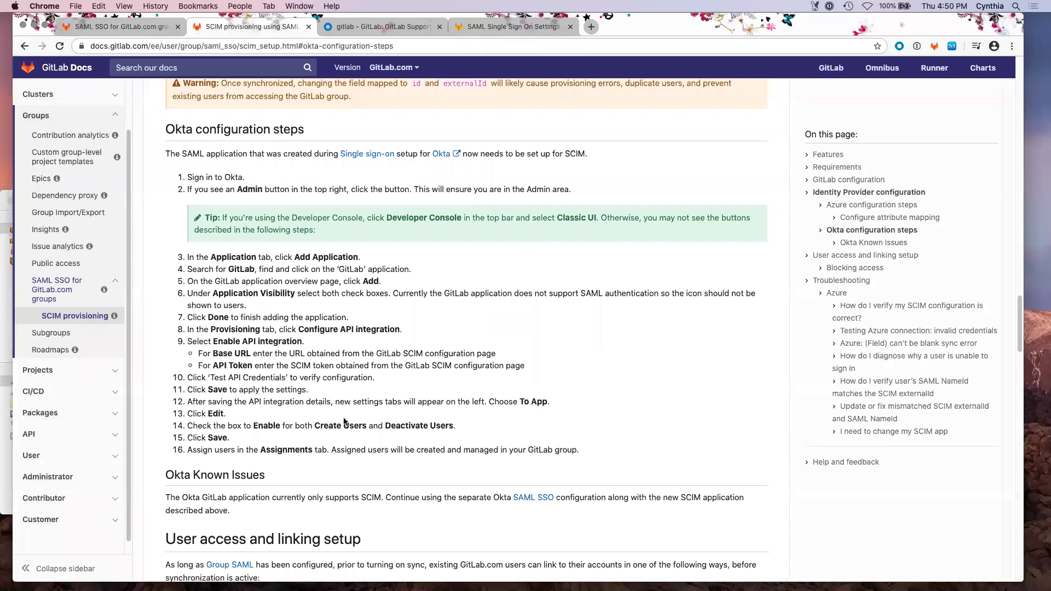
{"action": "key", "text": "ctrl+Tab"}
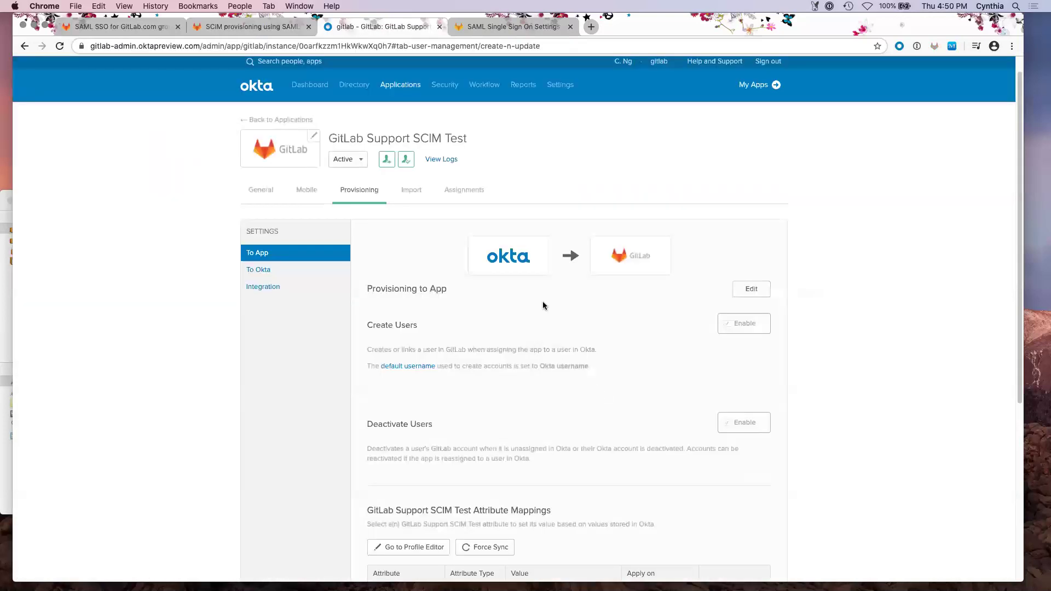
Step: Assign the searched-for user to the GitLab Support SCIM Test app individually and confirm
{"action": "left_click", "coordinate": [504, 219]}
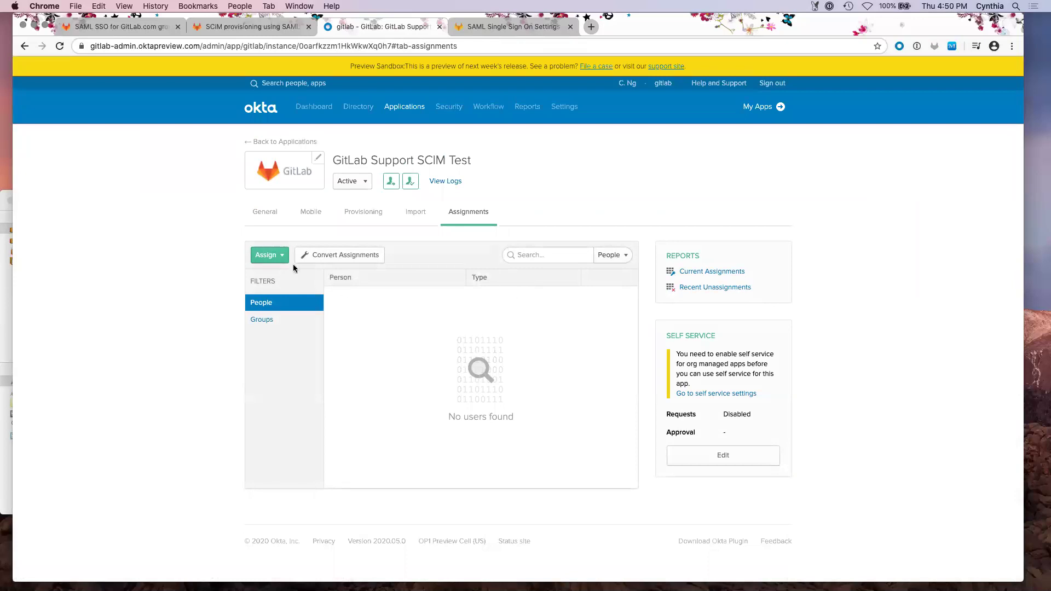
{"action": "left_click", "coordinate": [276, 260]}
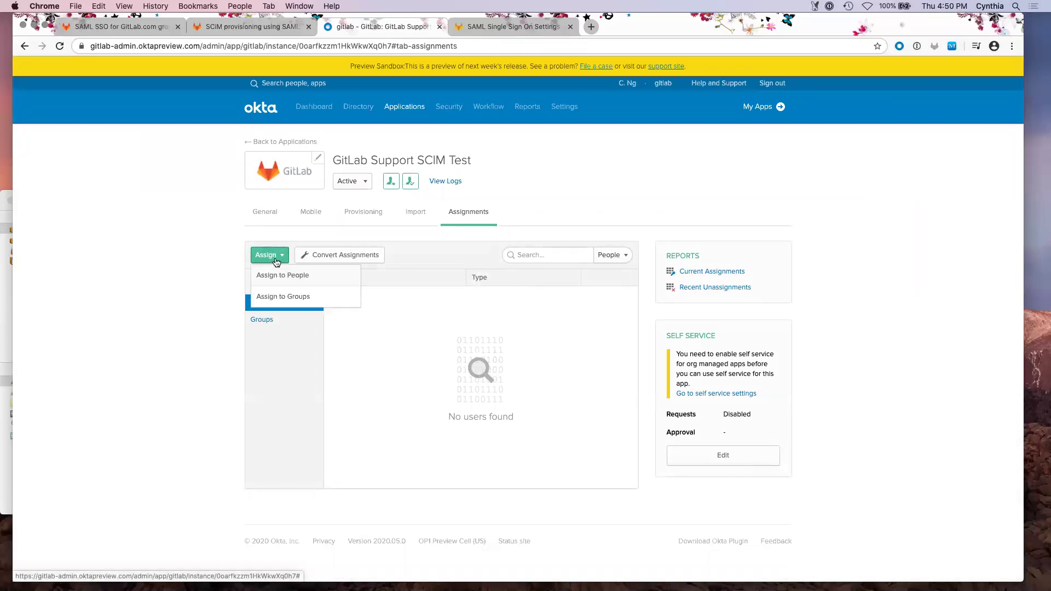
{"action": "left_click", "coordinate": [283, 275]}
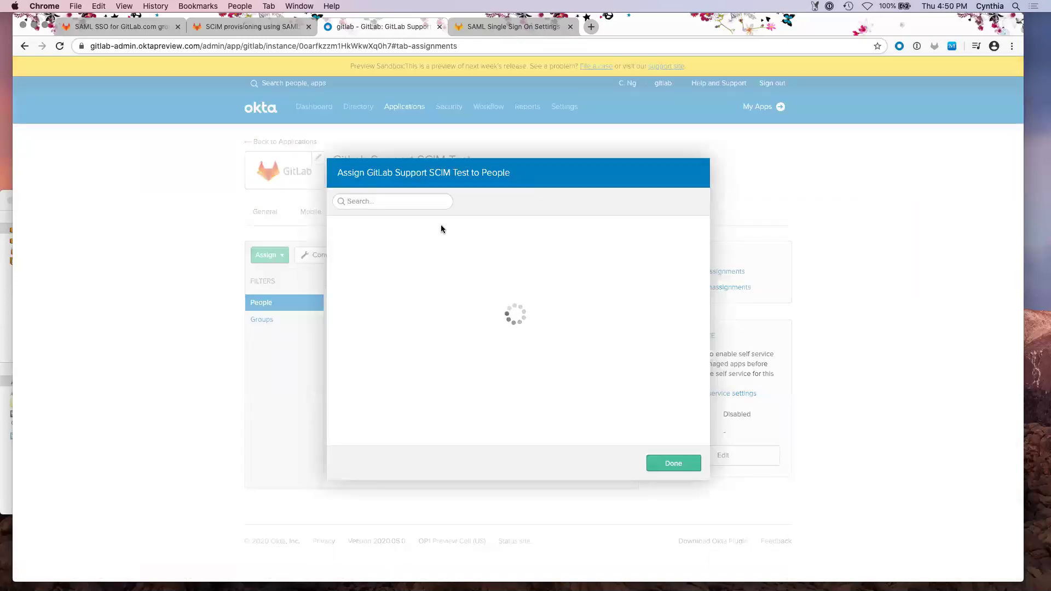
{"action": "type", "text": "cynthia"}
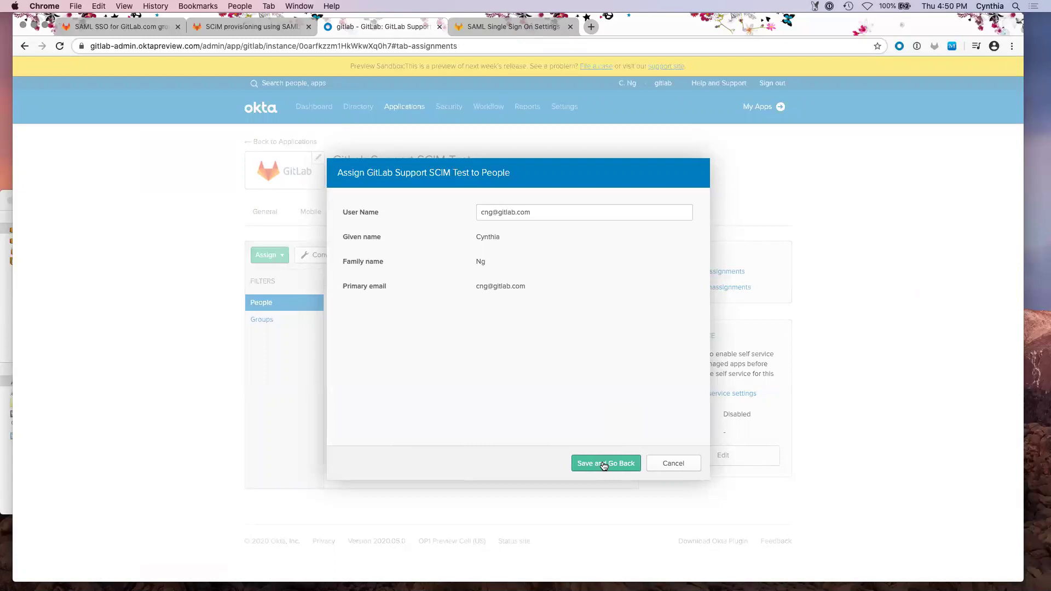
{"action": "left_click", "coordinate": [603, 466]}
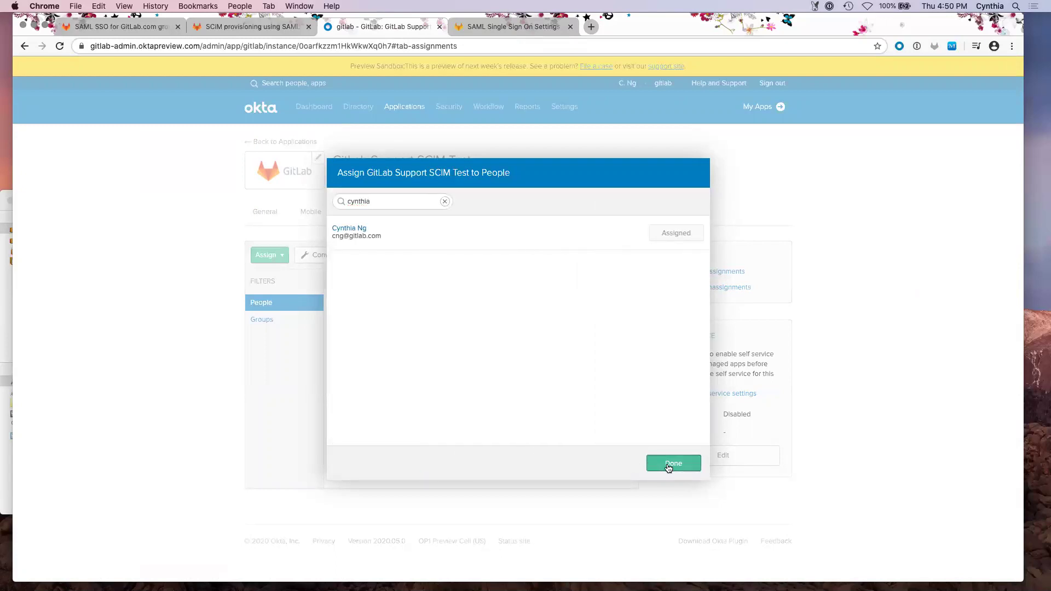
{"action": "left_click", "coordinate": [674, 464]}
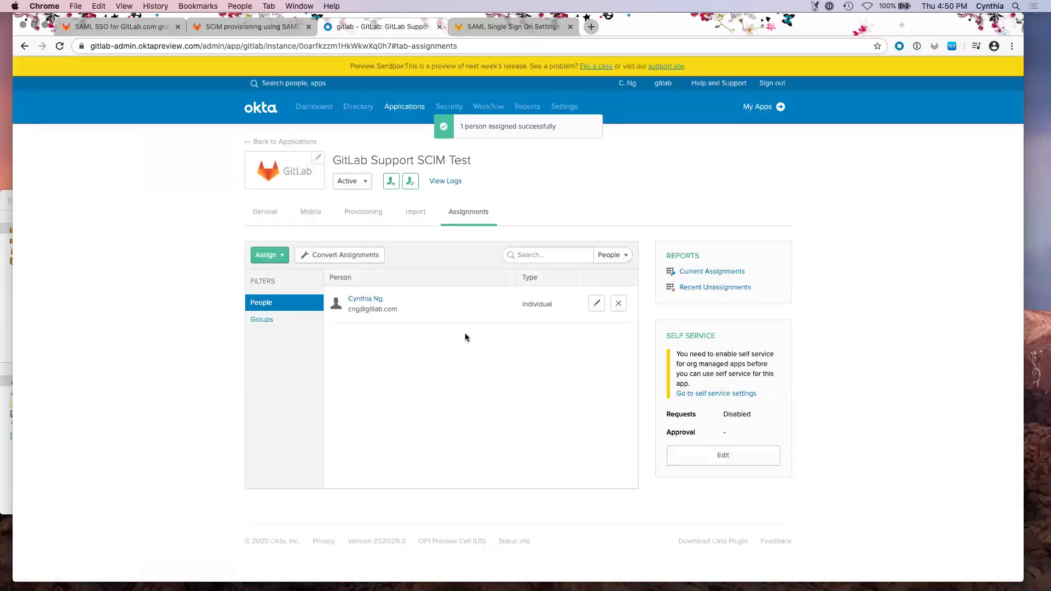
Step: Reload the GitLab group SAML SSO settings page so the SCIM token is hidden
{"action": "left_click", "coordinate": [477, 26]}
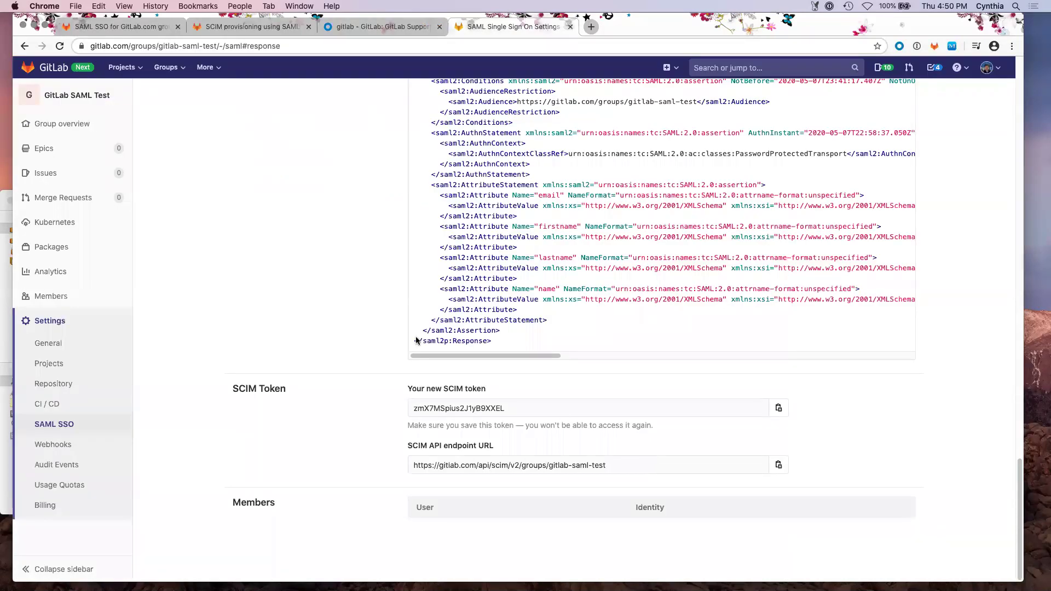
{"action": "left_click", "coordinate": [62, 48]}
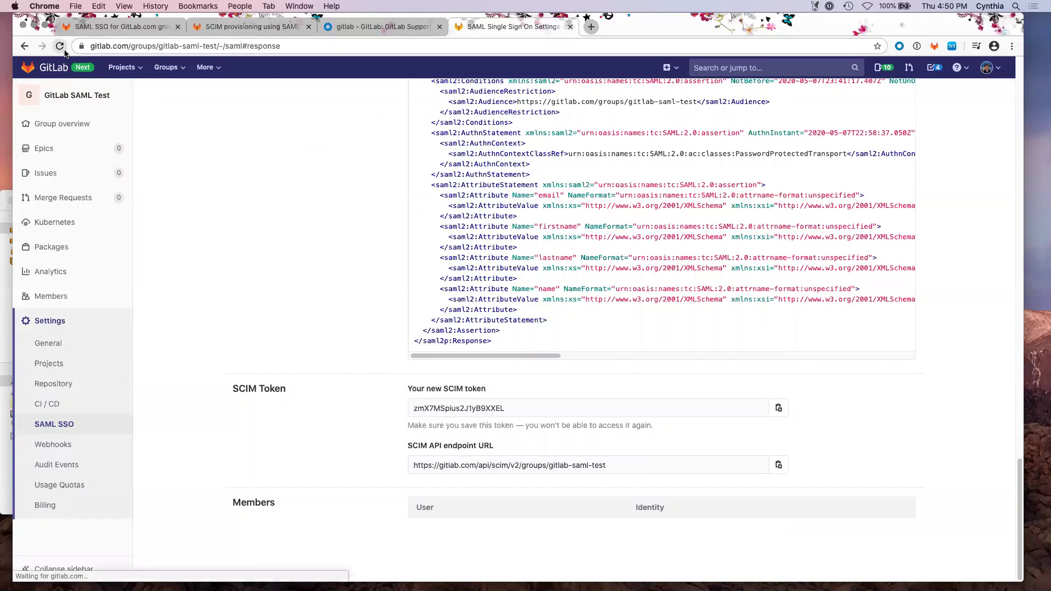
{"action": "scroll", "coordinate": [519, 315], "scroll_direction": "down", "scroll_amount": 1}
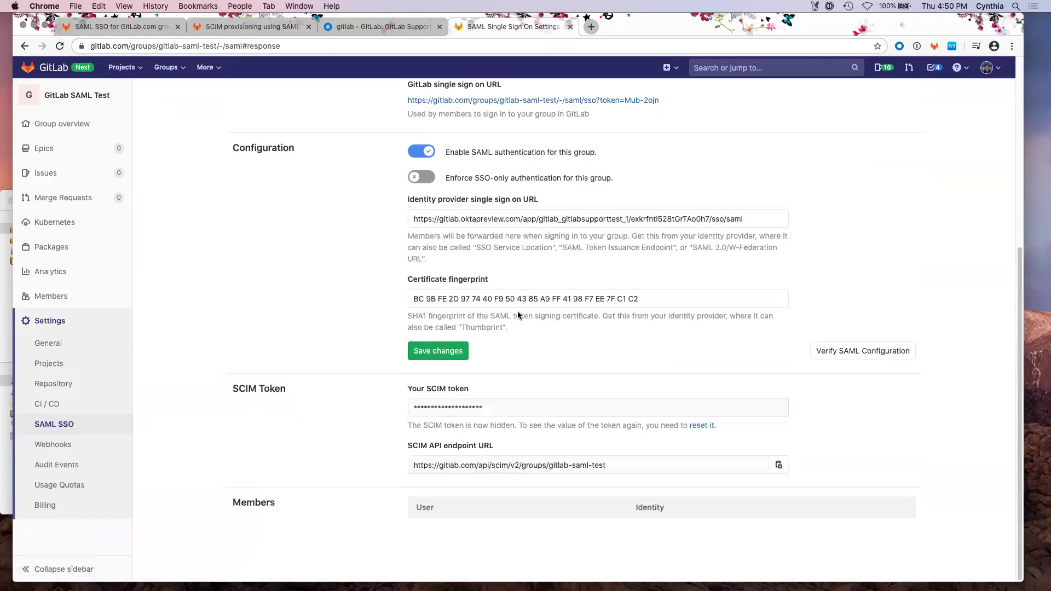
{"action": "scroll", "coordinate": [518, 313], "scroll_direction": "up", "scroll_amount": 10}
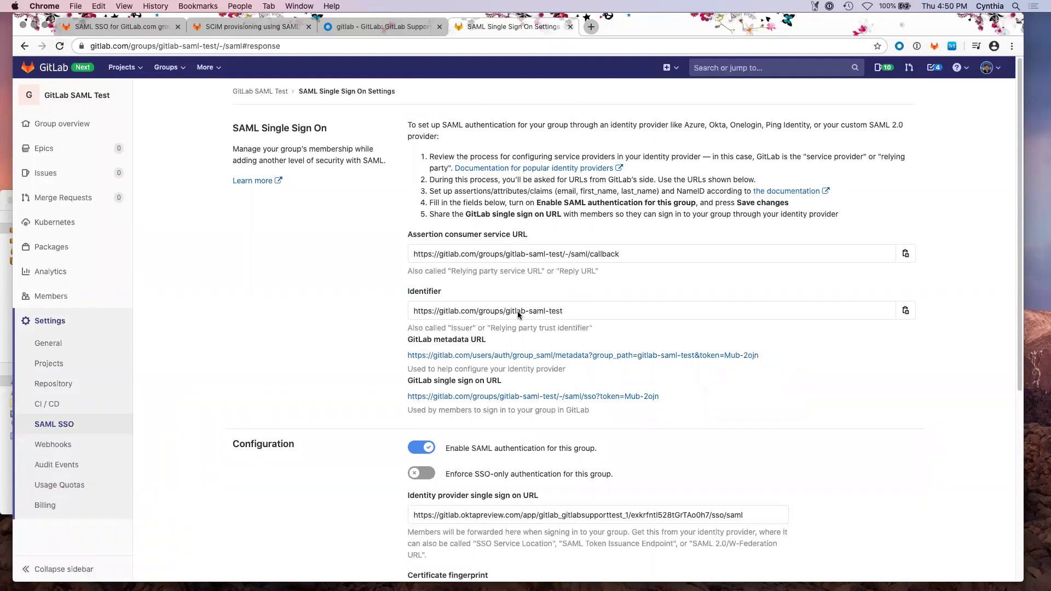
Step: Go to the Okta end-user My Apps dashboard and dismiss the app assignment notification
{"action": "left_click", "coordinate": [373, 26]}
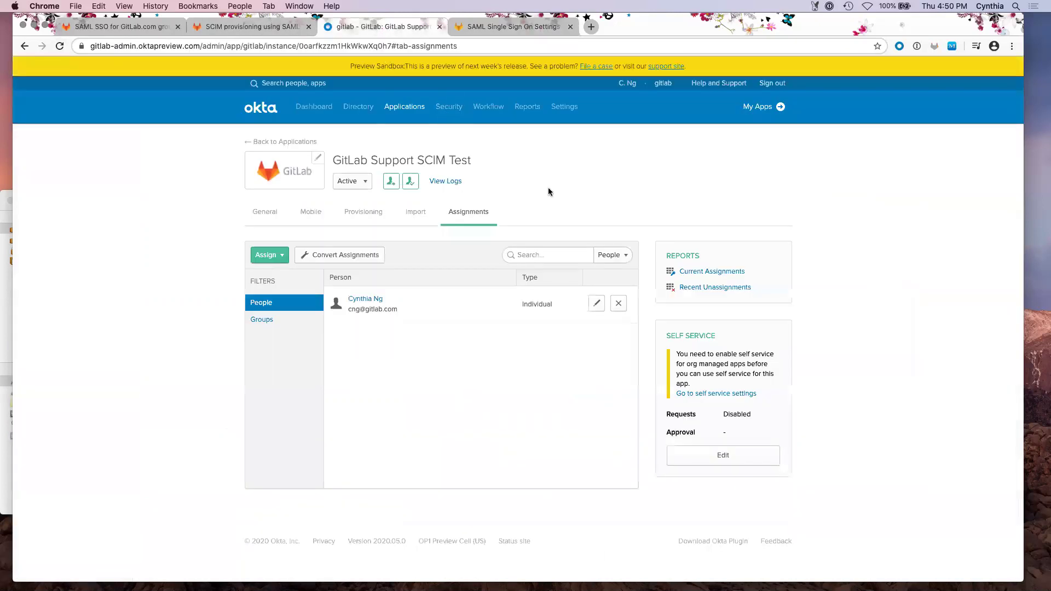
{"action": "left_click", "coordinate": [761, 106]}
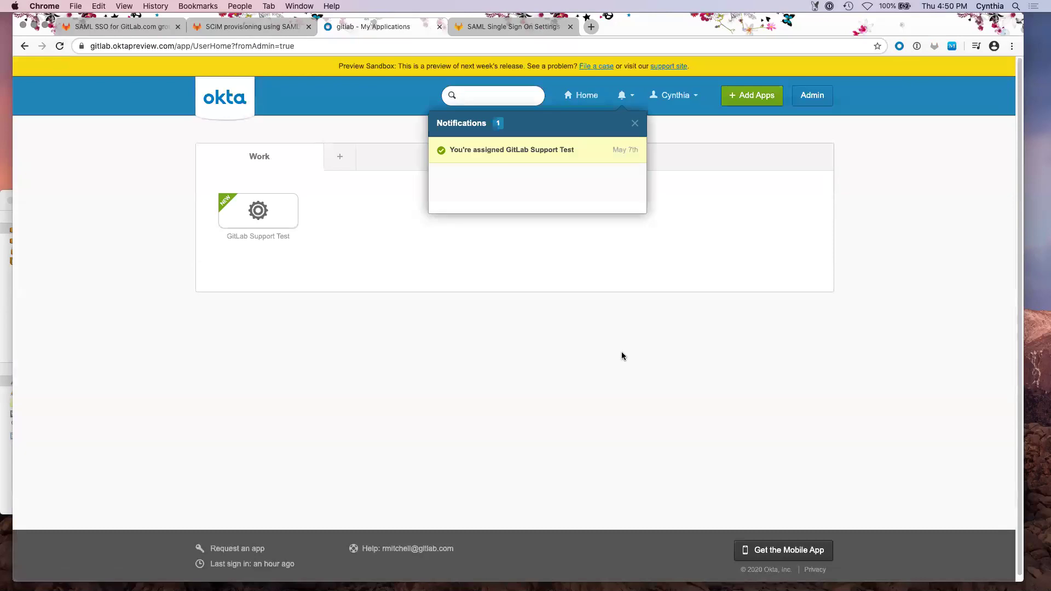
{"action": "left_click", "coordinate": [635, 123]}
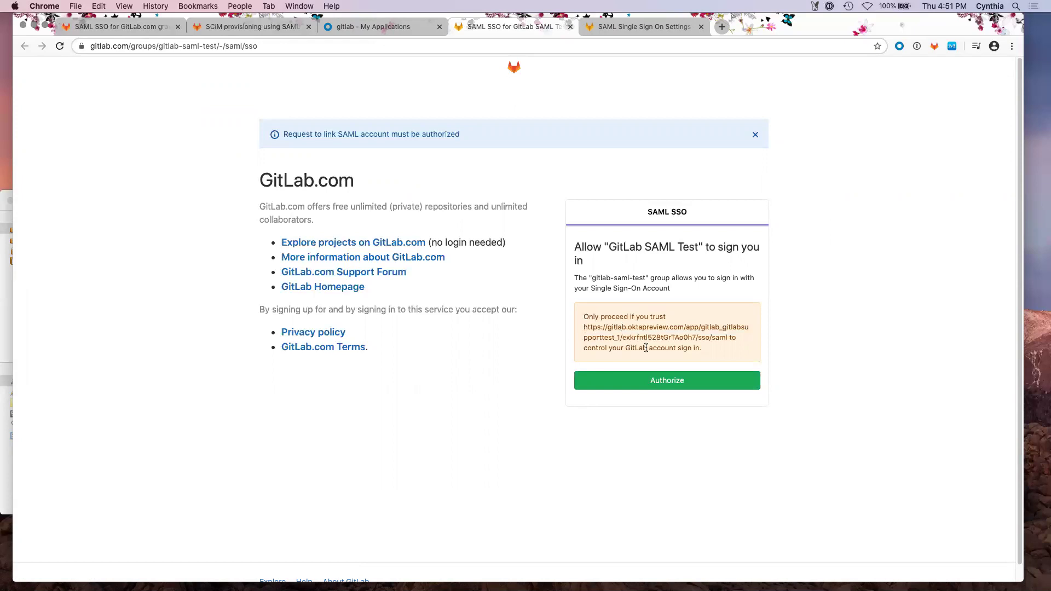
Step: Authorize the SAML account link, then confirm the owner's SAML badge in the group Members list
{"action": "left_click", "coordinate": [656, 388]}
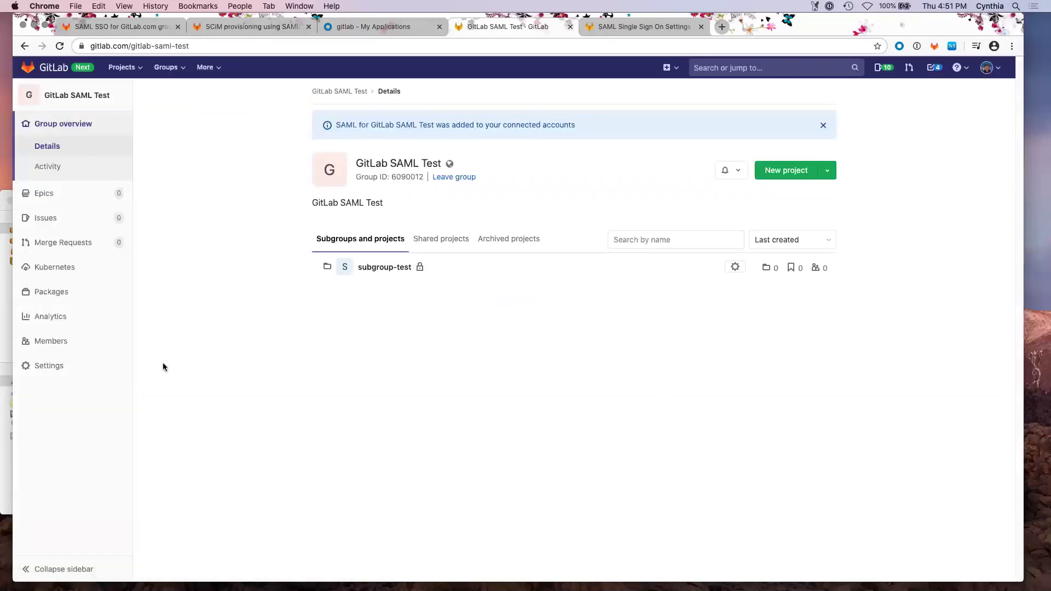
{"action": "mouse_move", "coordinate": [52, 363]}
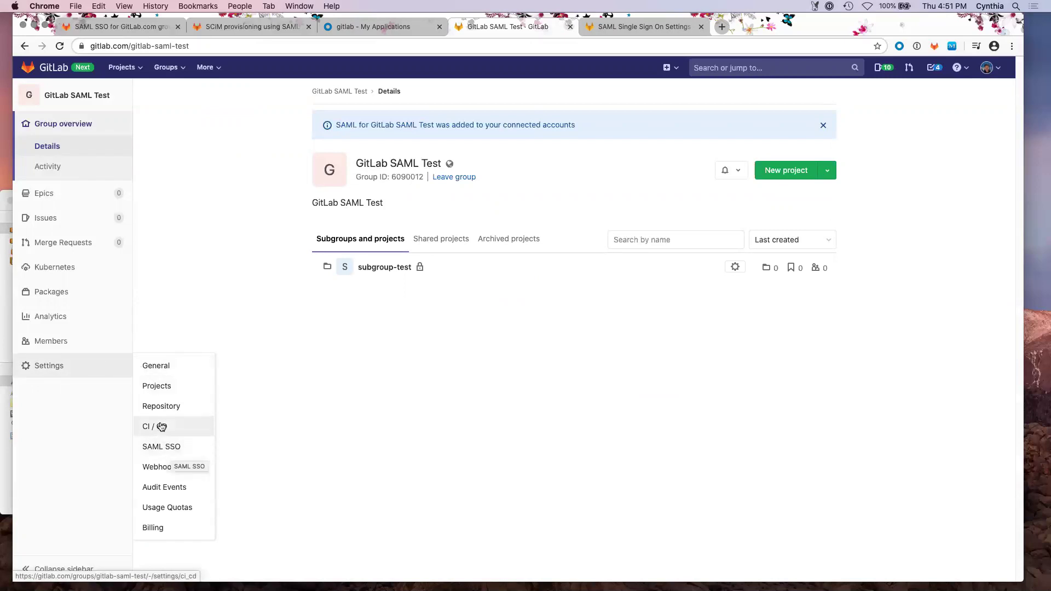
{"action": "left_click", "coordinate": [91, 343]}
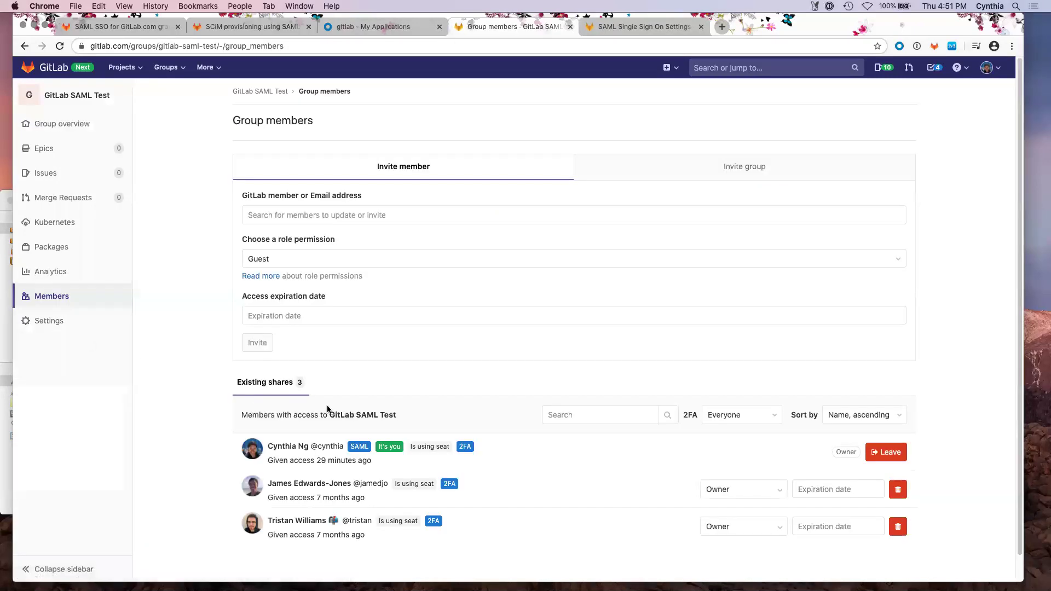
{"action": "double_click", "coordinate": [358, 447]}
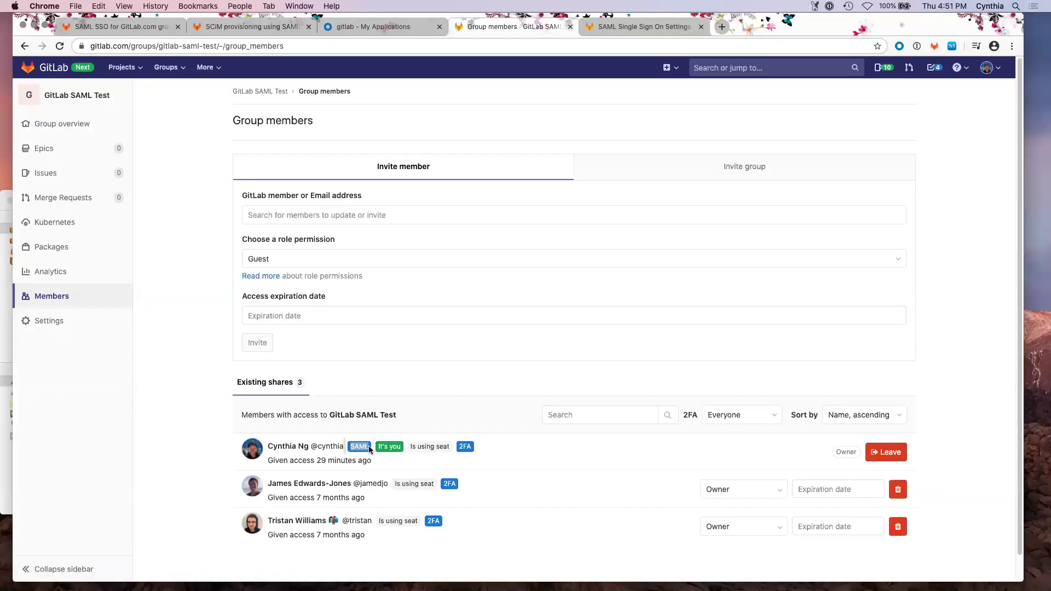
{"action": "left_click", "coordinate": [499, 450]}
Step: Inspect the linked user's SAML identity in group SAML SSO settings, then return to the SCIM docs
{"action": "mouse_move", "coordinate": [86, 331]}
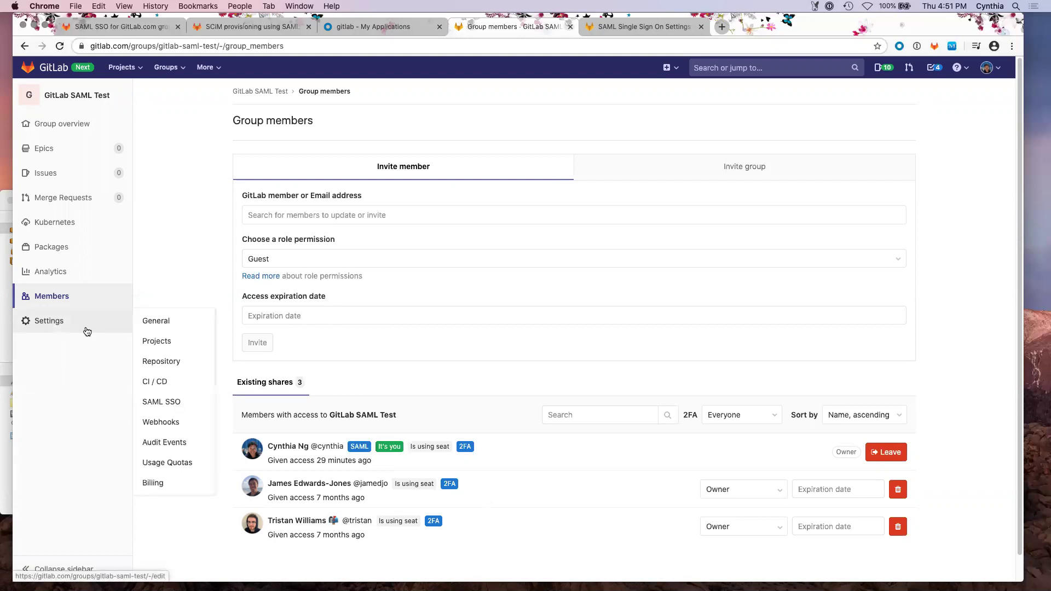
{"action": "left_click", "coordinate": [186, 401]}
{"action": "scroll", "coordinate": [787, 448], "scroll_direction": "down", "scroll_amount": 6}
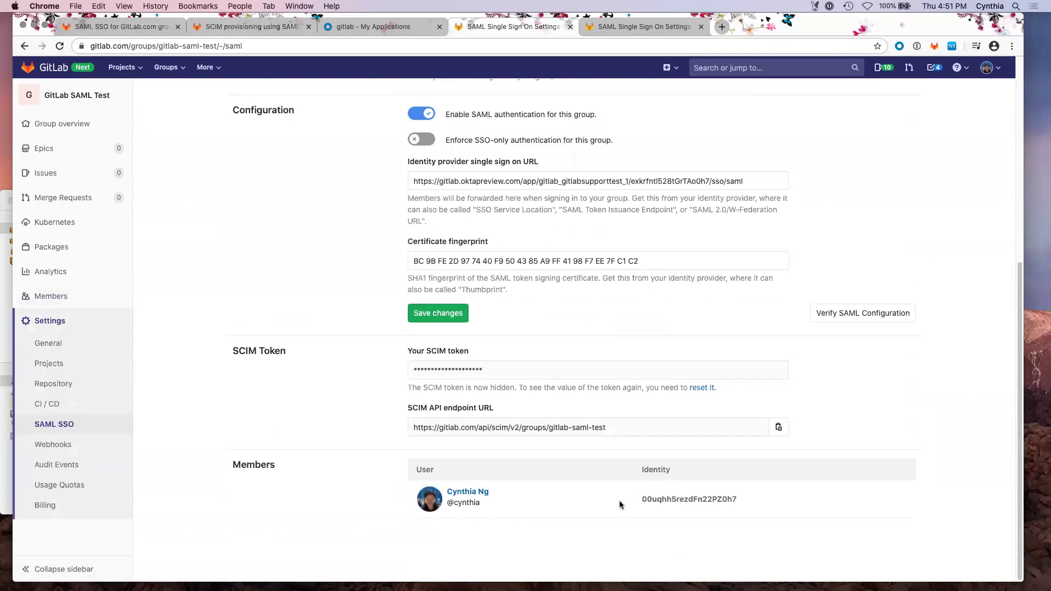
{"action": "double_click", "coordinate": [691, 501]}
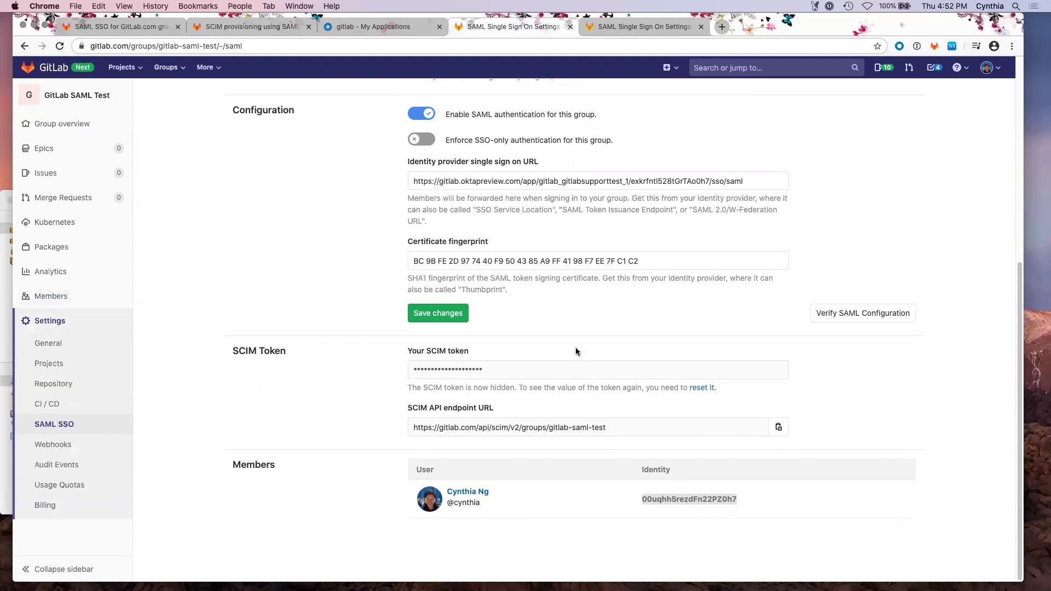
{"action": "left_click", "coordinate": [579, 323]}
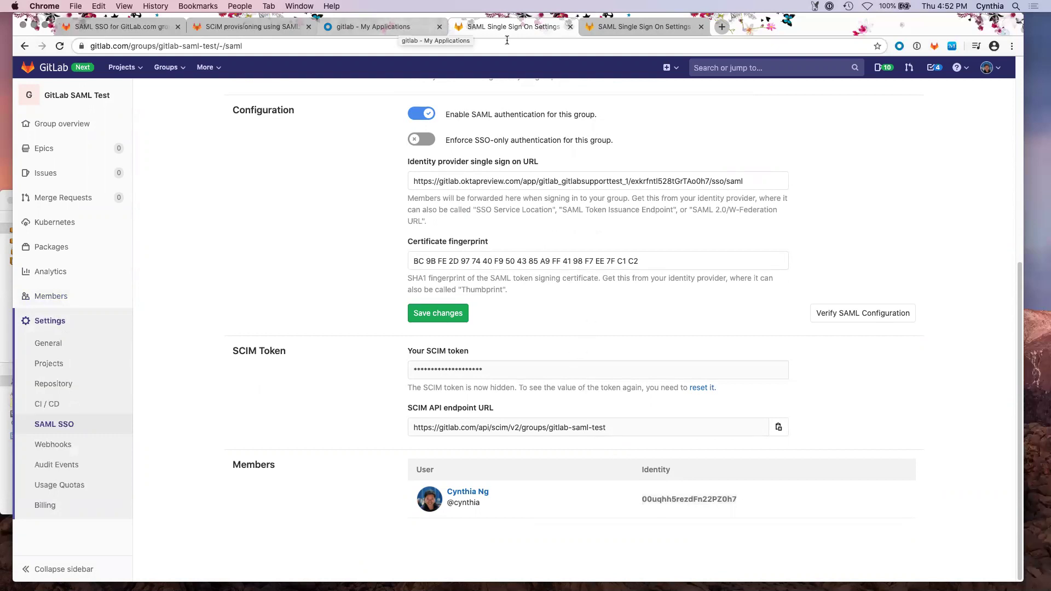
{"action": "left_click", "coordinate": [376, 23]}
{"action": "left_click", "coordinate": [237, 27]}
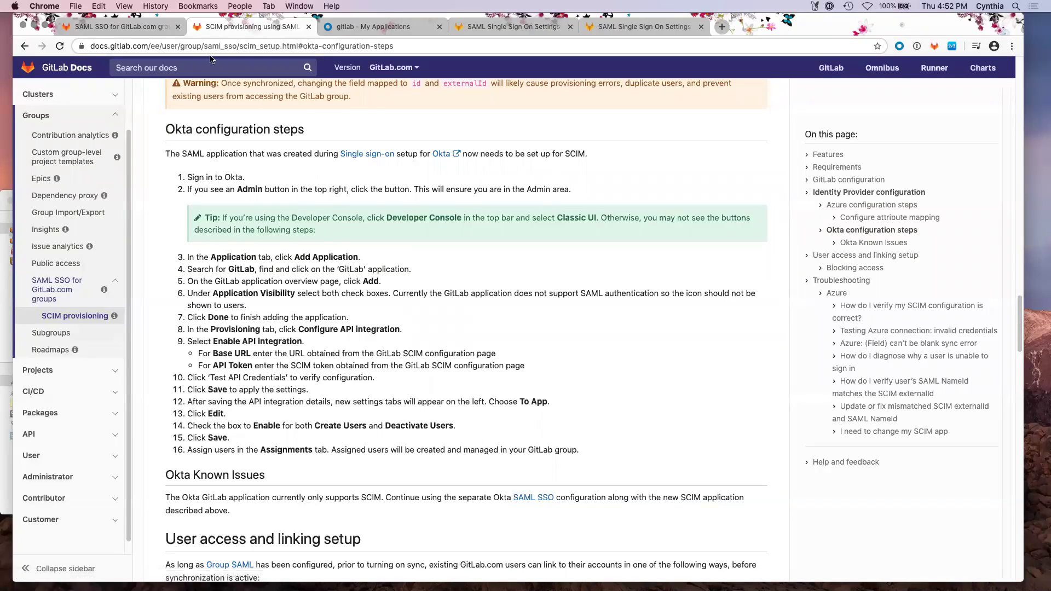
Step: Jump to Troubleshooting in the SAML SSO docs and mark the 'Email has already been taken' error
{"action": "left_click", "coordinate": [121, 27]}
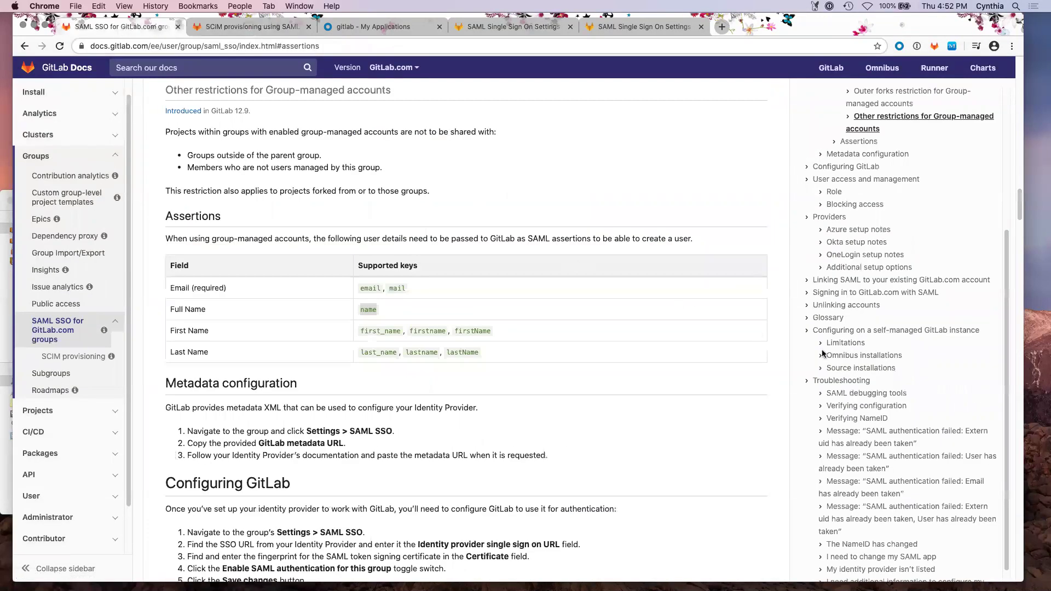
{"action": "left_click", "coordinate": [820, 379]}
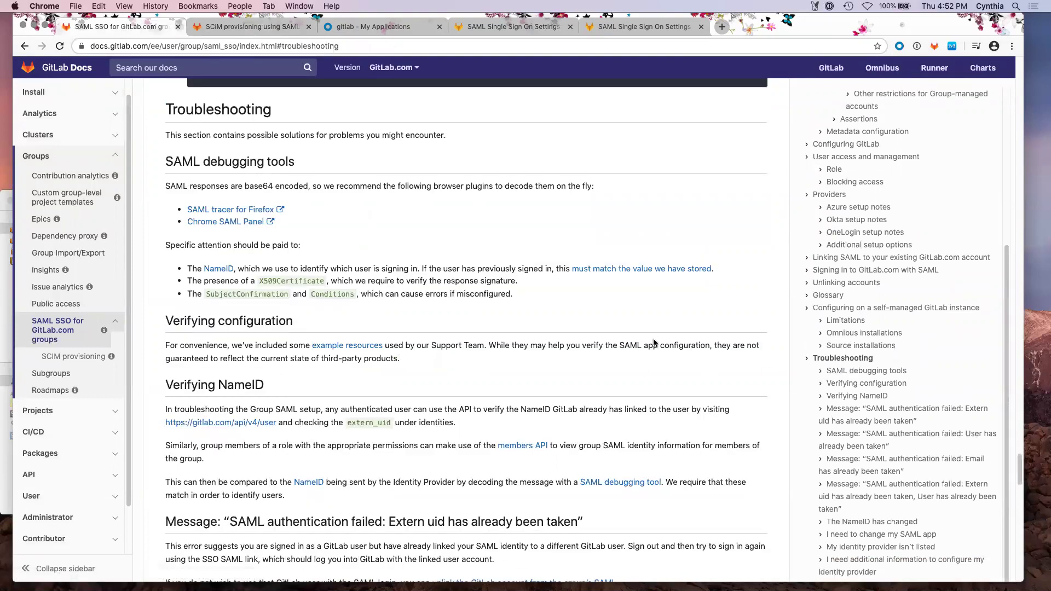
{"action": "scroll", "coordinate": [654, 343], "scroll_direction": "down", "scroll_amount": 5}
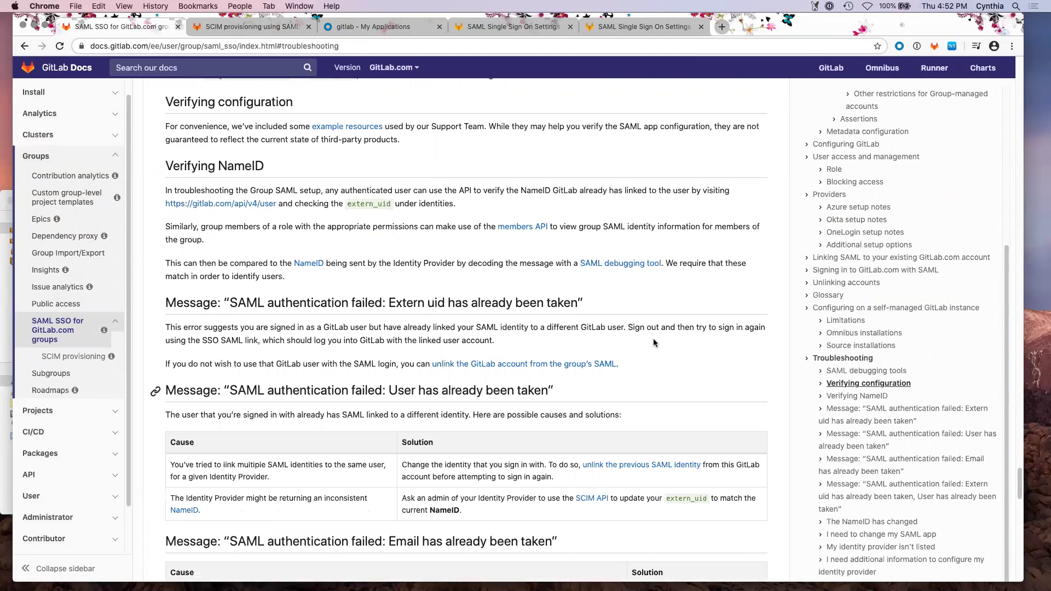
{"action": "scroll", "coordinate": [576, 324], "scroll_direction": "down", "scroll_amount": 1}
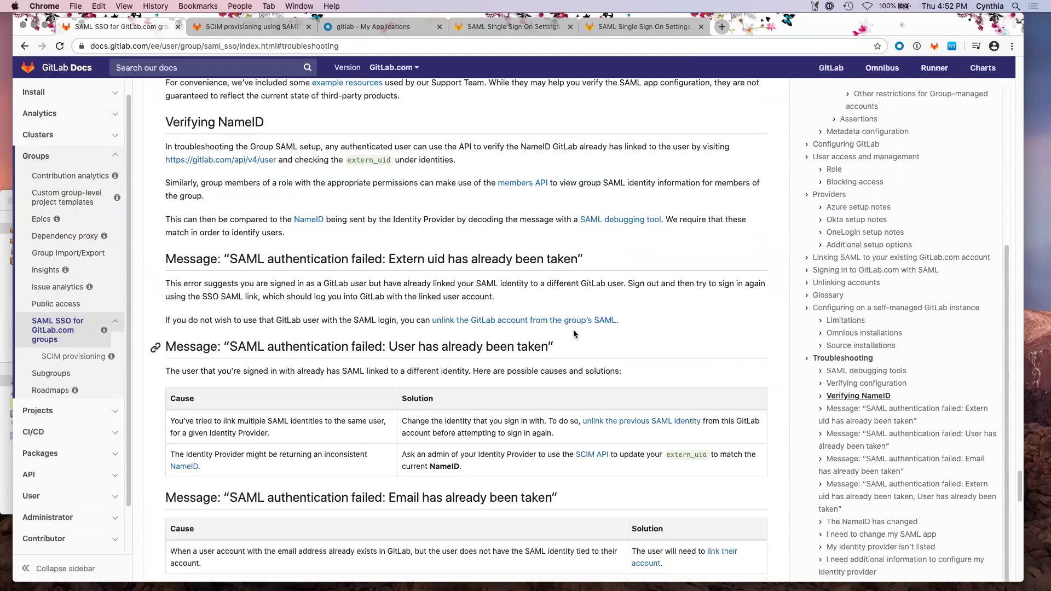
{"action": "scroll", "coordinate": [573, 334], "scroll_direction": "down", "scroll_amount": 5}
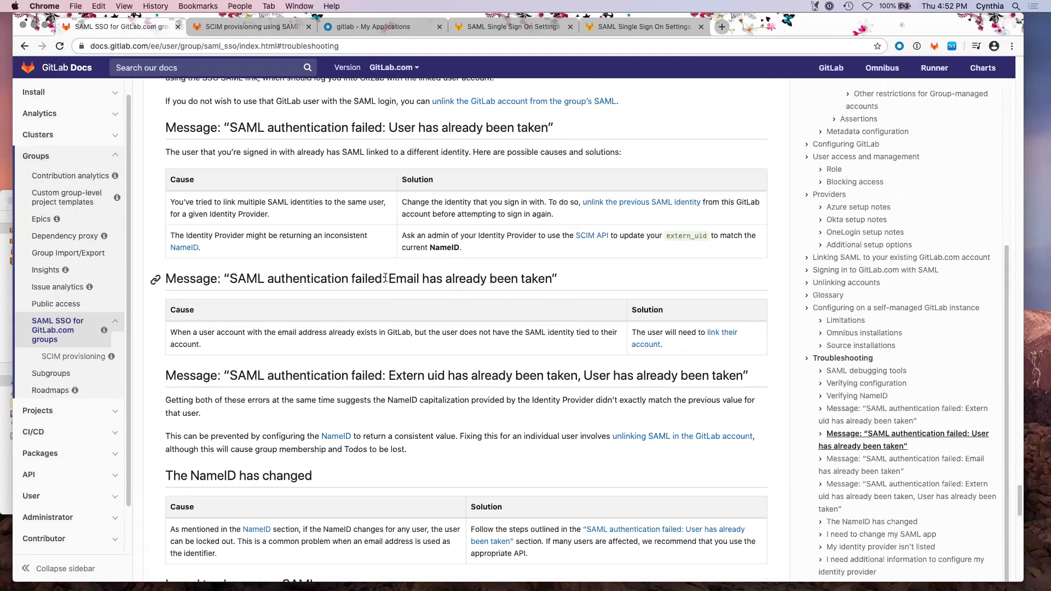
{"action": "left_click_drag", "start_coordinate": [388, 279], "coordinate": [550, 282]}
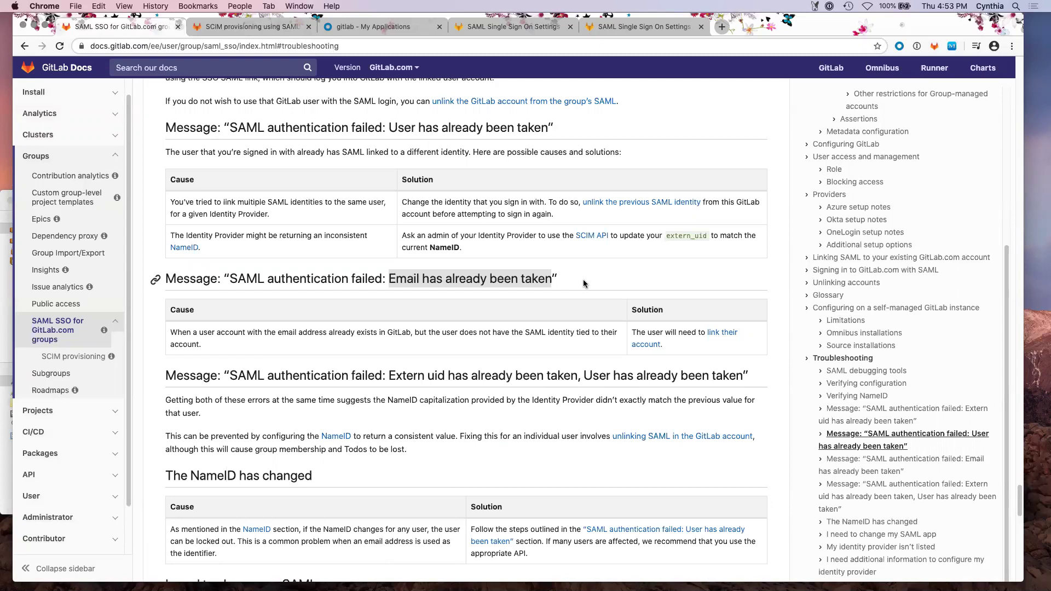
Step: Review the SCIM docs' User access and linking setup section
{"action": "left_click", "coordinate": [604, 32]}
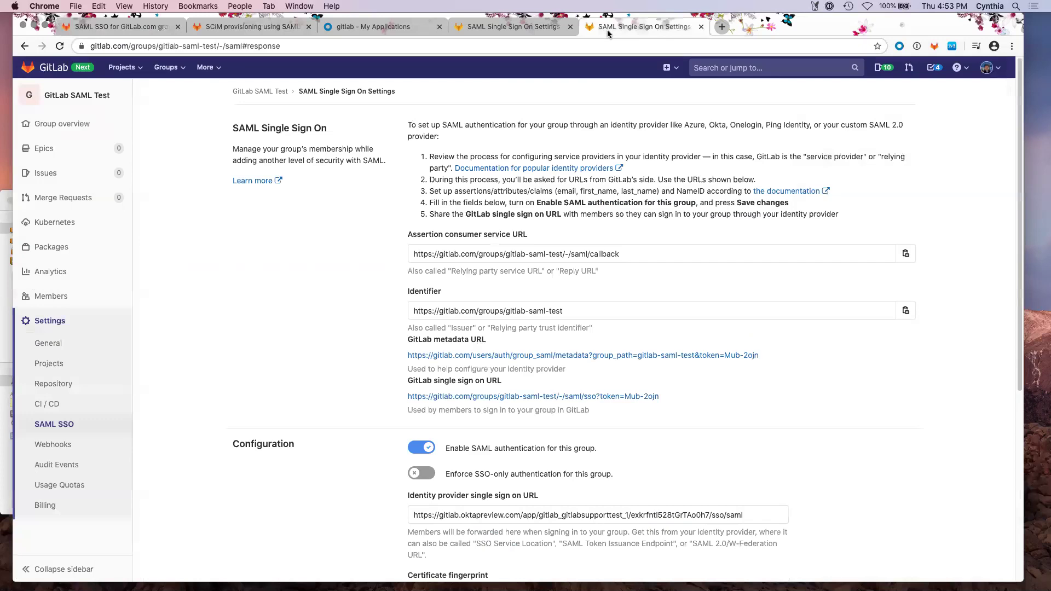
{"action": "left_click", "coordinate": [241, 27]}
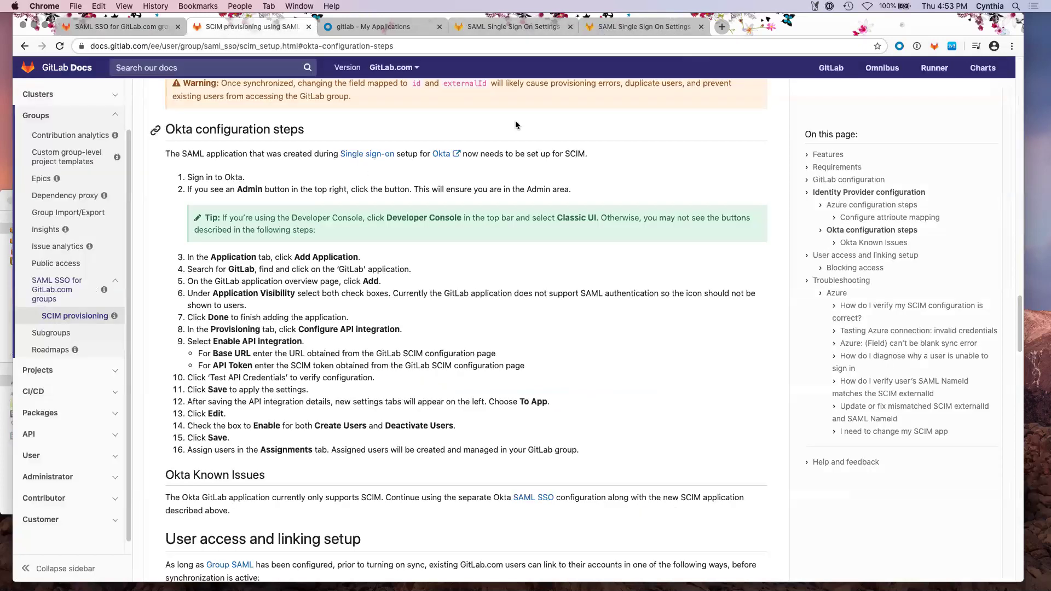
{"action": "left_click", "coordinate": [868, 255]}
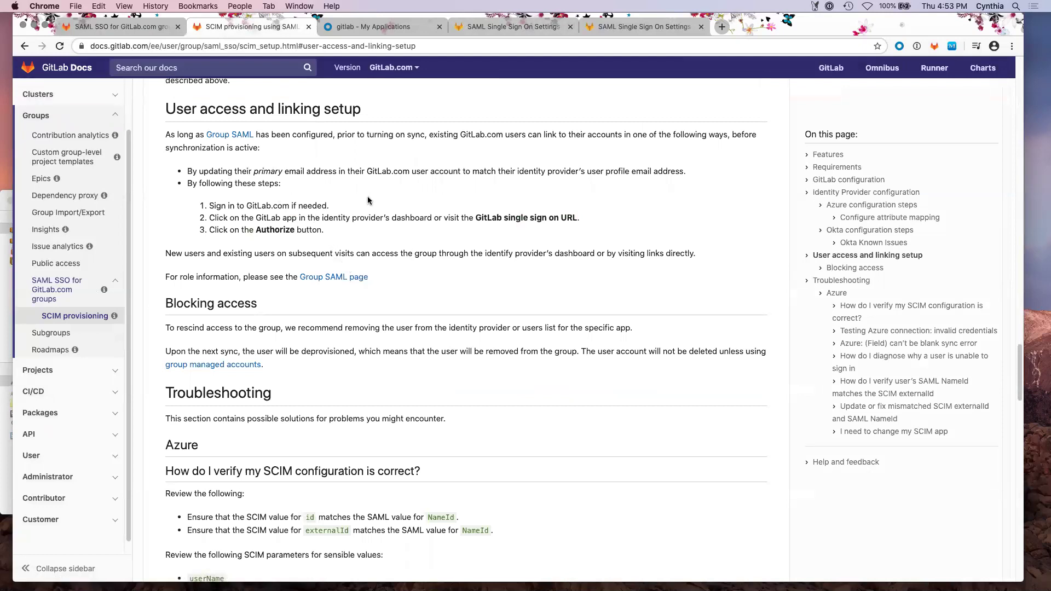
Step: Open the support team's example resources from the Verifying configuration section
{"action": "left_click", "coordinate": [144, 30]}
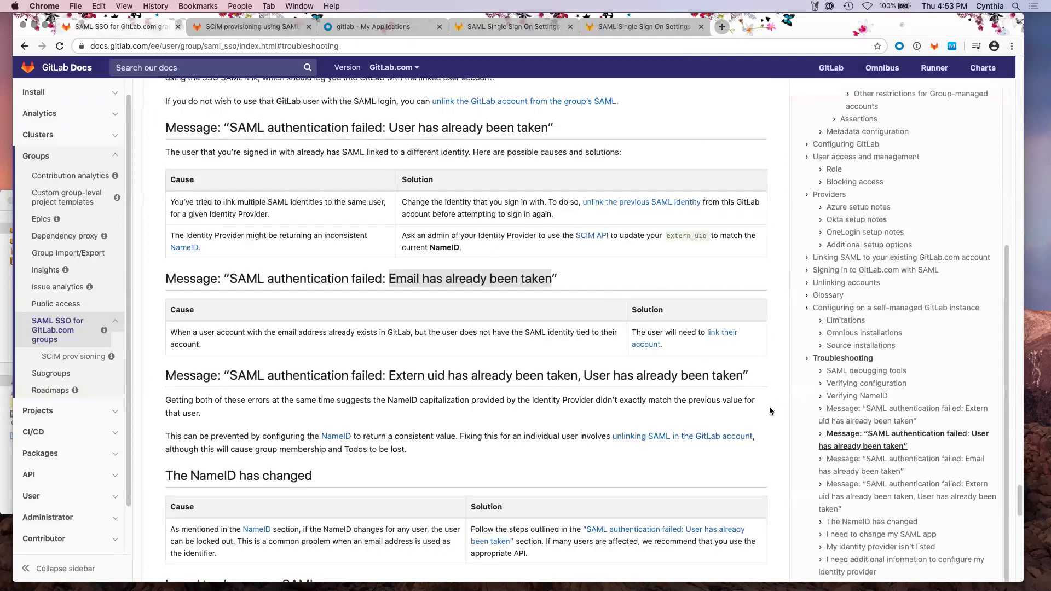
{"action": "left_click", "coordinate": [838, 384]}
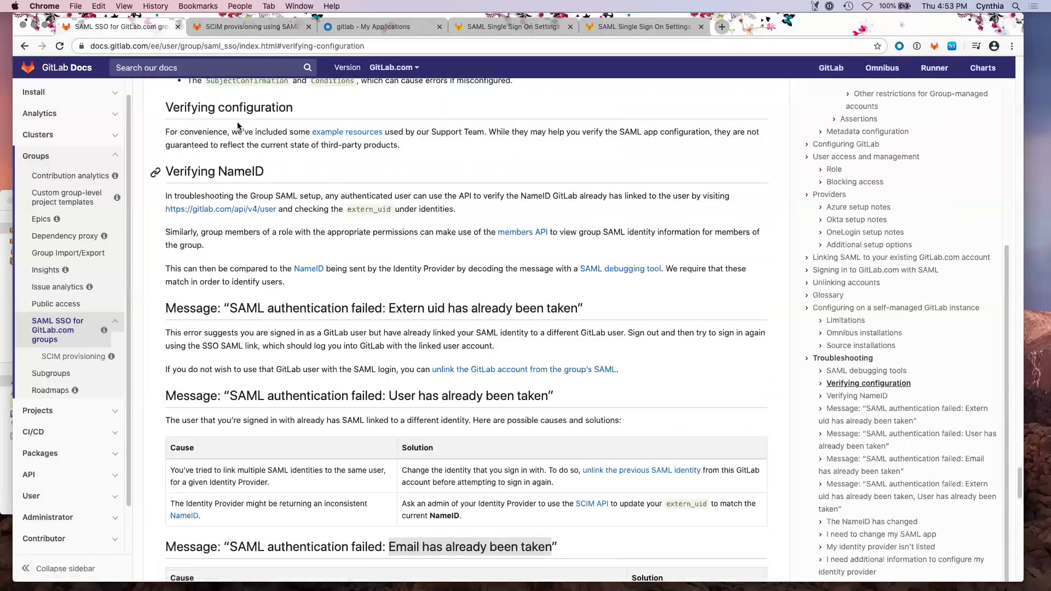
{"action": "scroll", "coordinate": [407, 182], "scroll_direction": "up", "scroll_amount": 1}
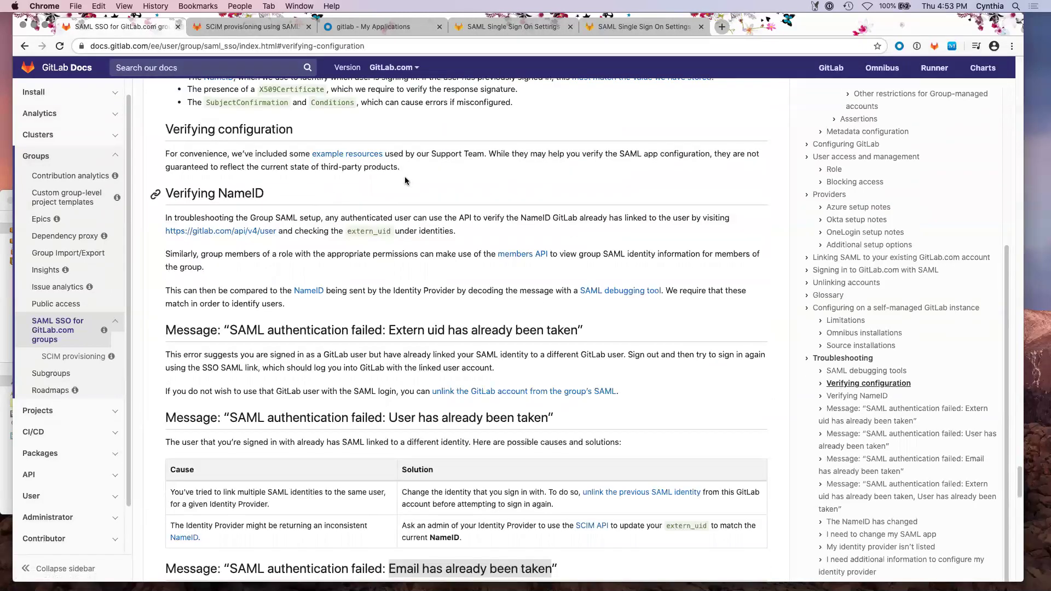
{"action": "left_click", "coordinate": [342, 155]}
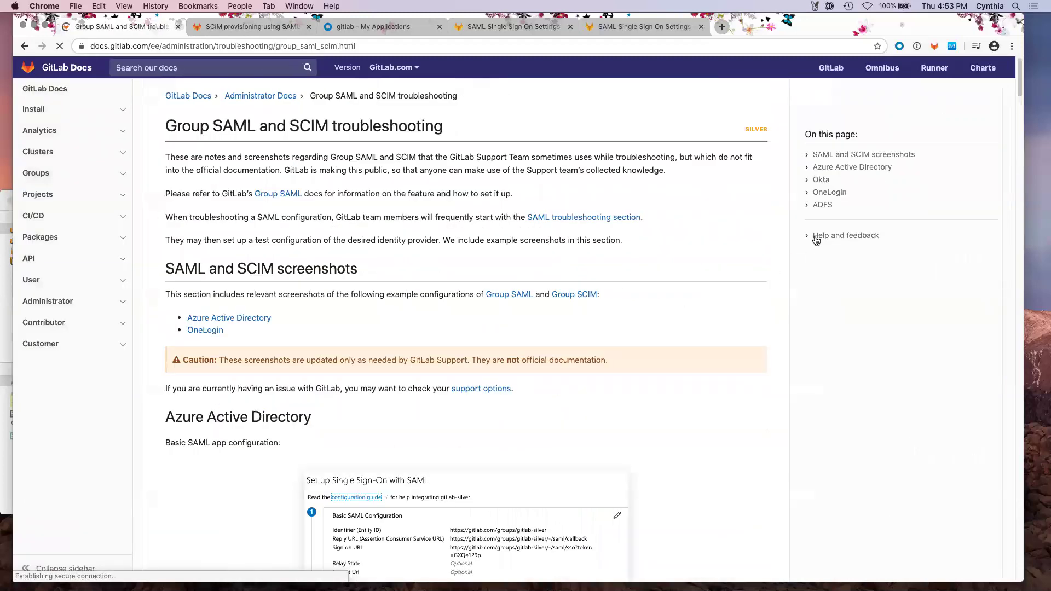
Step: Scroll through the Okta example screenshots of basic SAML setup, attribute statements and certificate
{"action": "left_click", "coordinate": [821, 180]}
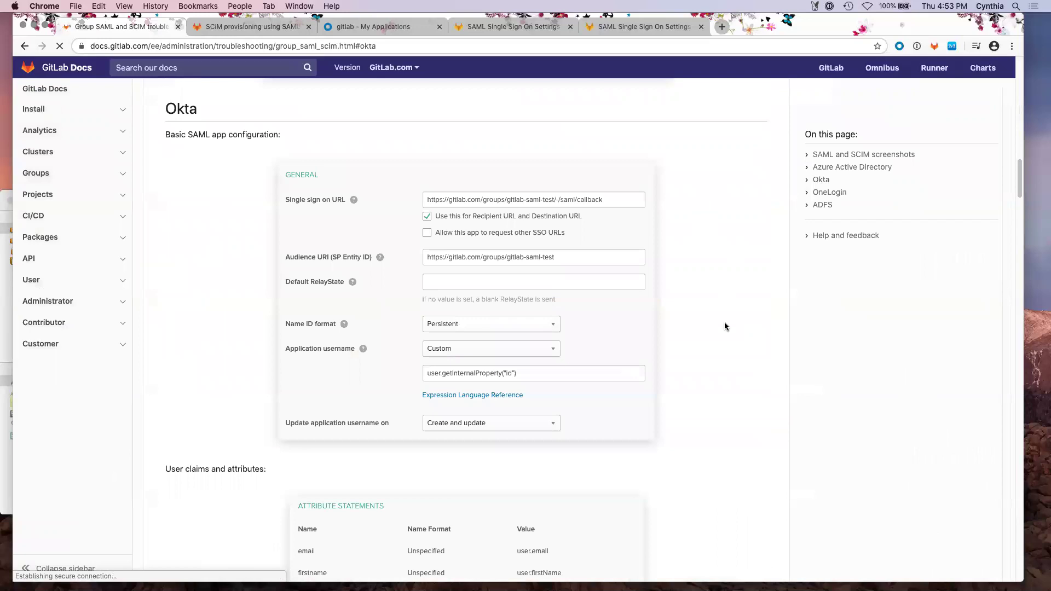
{"action": "scroll", "coordinate": [724, 324], "scroll_direction": "down", "scroll_amount": 5}
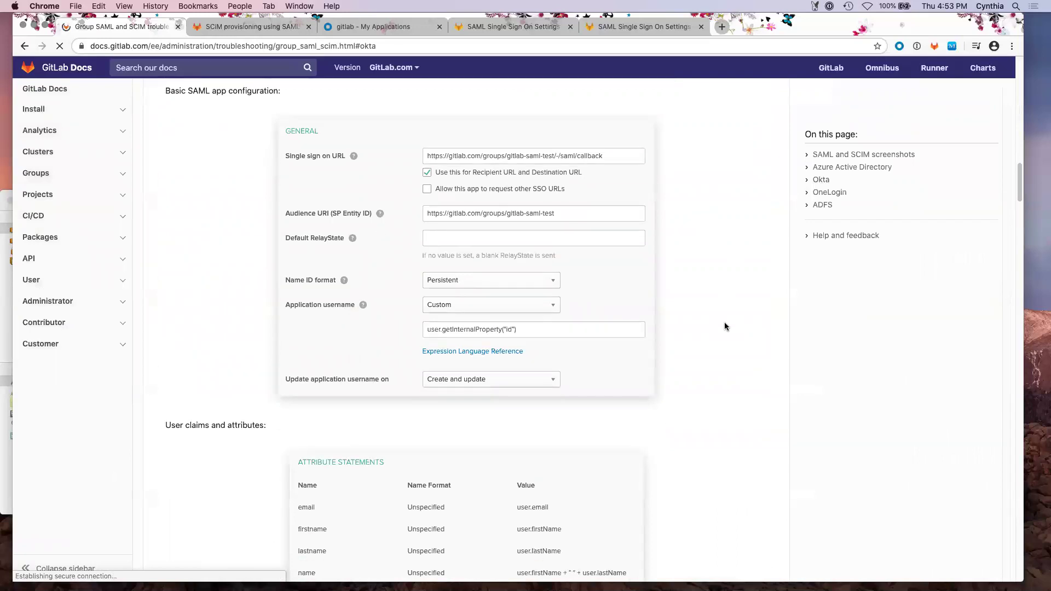
{"action": "scroll", "coordinate": [725, 326], "scroll_direction": "down", "scroll_amount": 6}
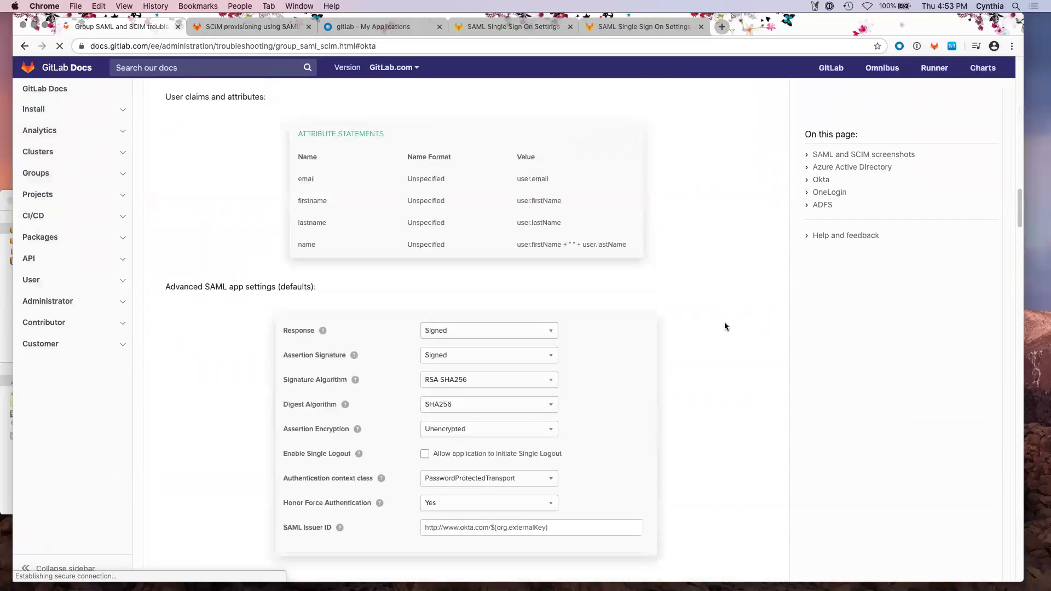
{"action": "scroll", "coordinate": [725, 327], "scroll_direction": "down", "scroll_amount": 9}
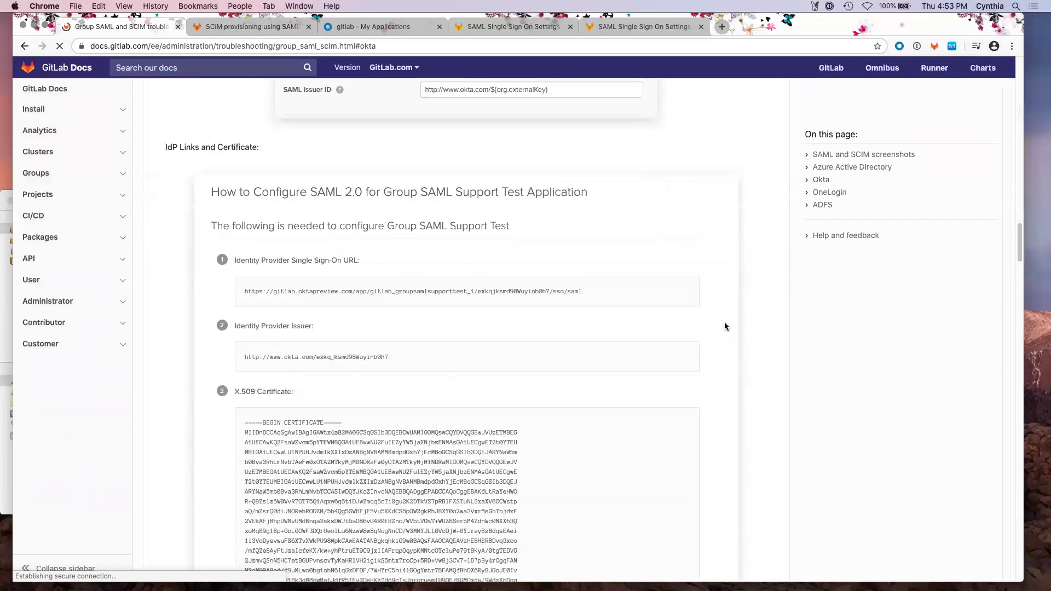
{"action": "scroll", "coordinate": [724, 326], "scroll_direction": "up", "scroll_amount": 6}
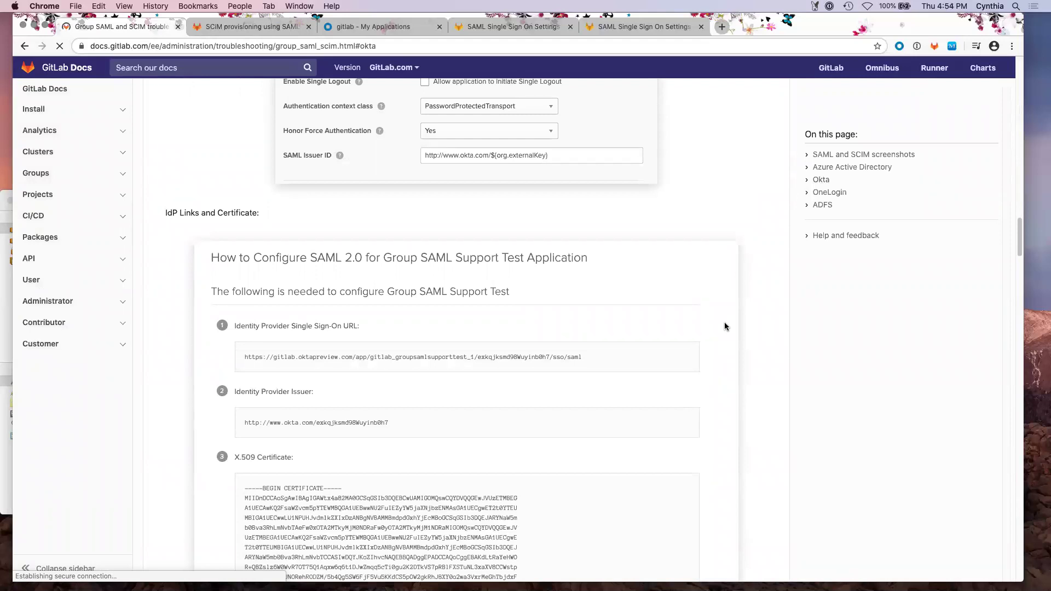
{"action": "scroll", "coordinate": [725, 327], "scroll_direction": "up", "scroll_amount": 4}
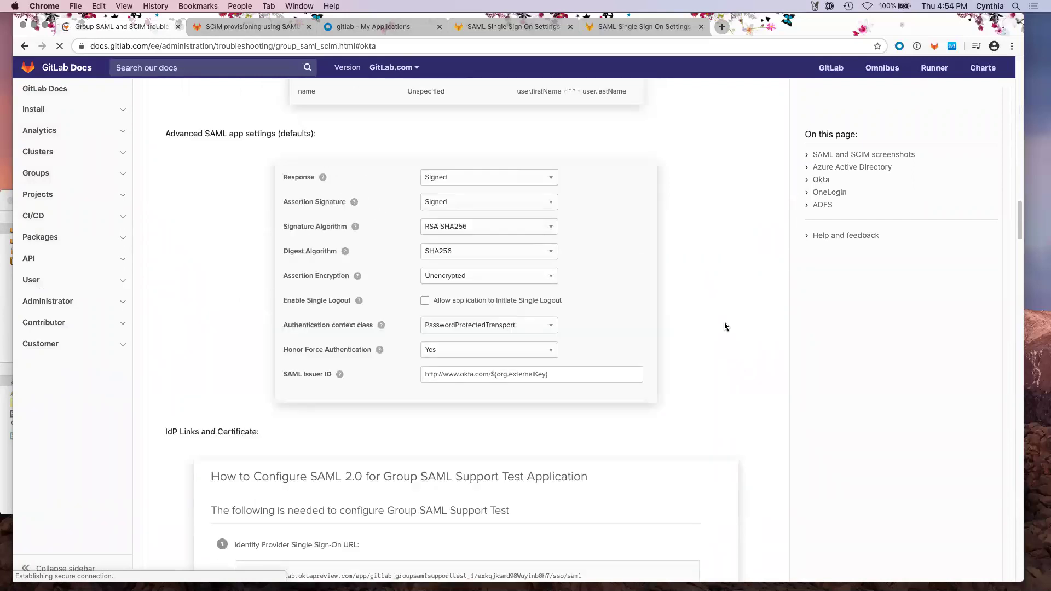
{"action": "scroll", "coordinate": [725, 327], "scroll_direction": "up", "scroll_amount": 9}
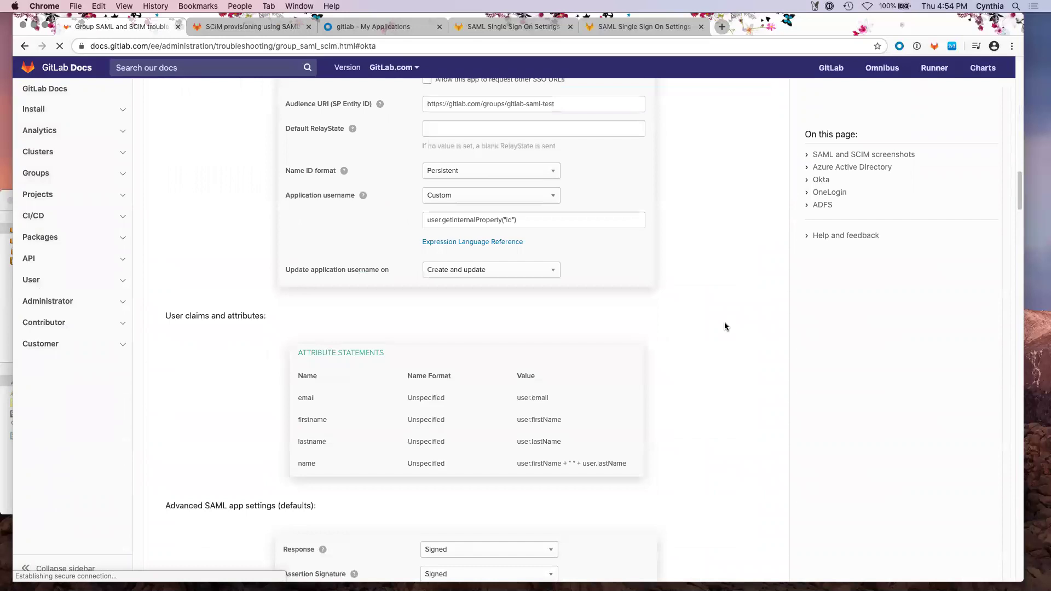
{"action": "scroll", "coordinate": [724, 326], "scroll_direction": "up", "scroll_amount": 2}
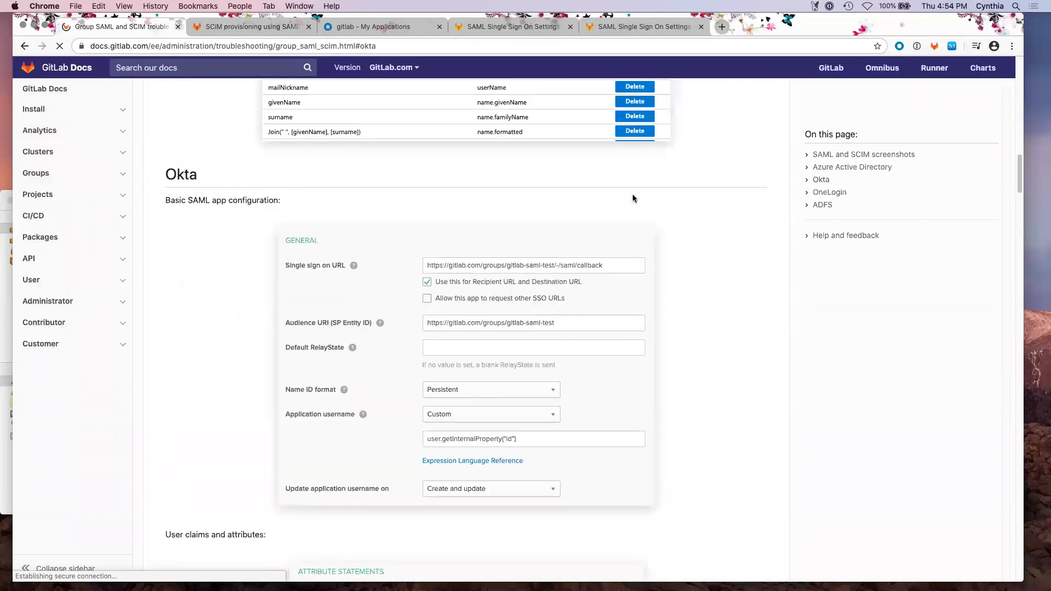